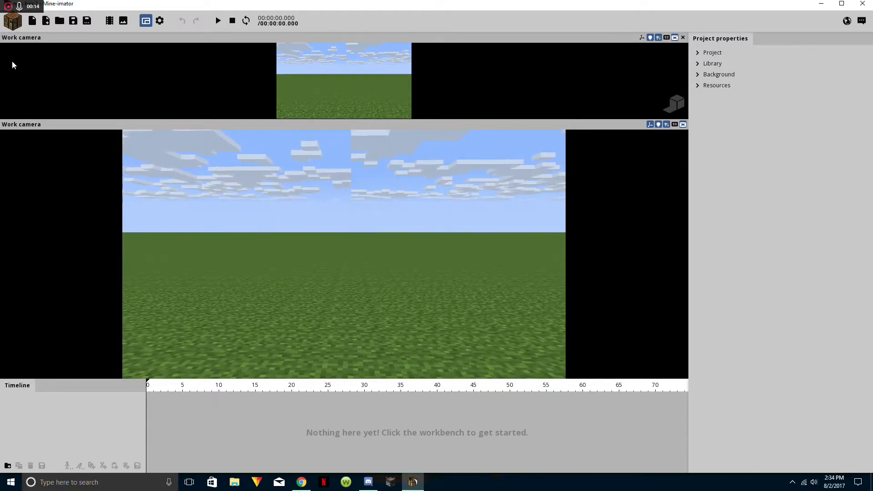
left_click(17, 25)
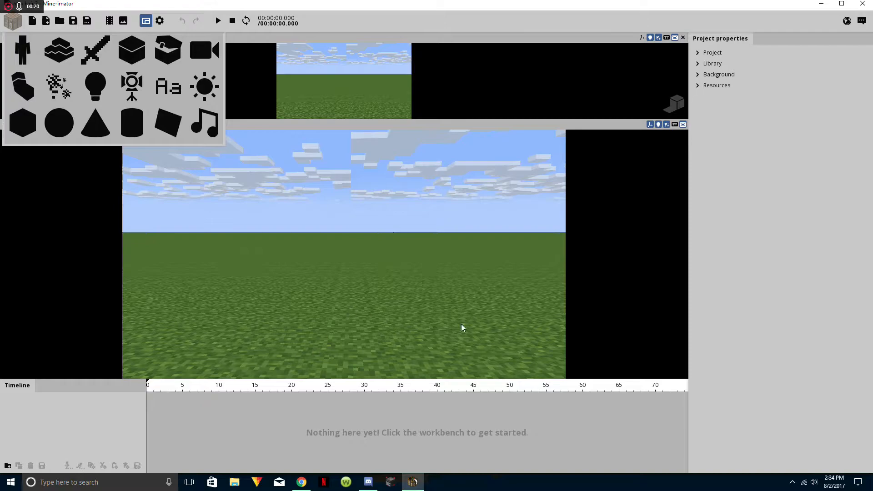
left_click(435, 323)
left_click(13, 23)
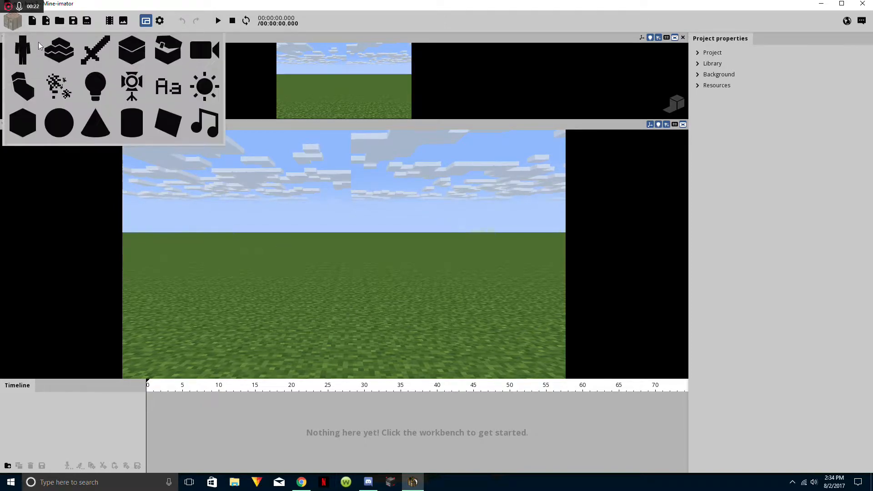
left_click(377, 247)
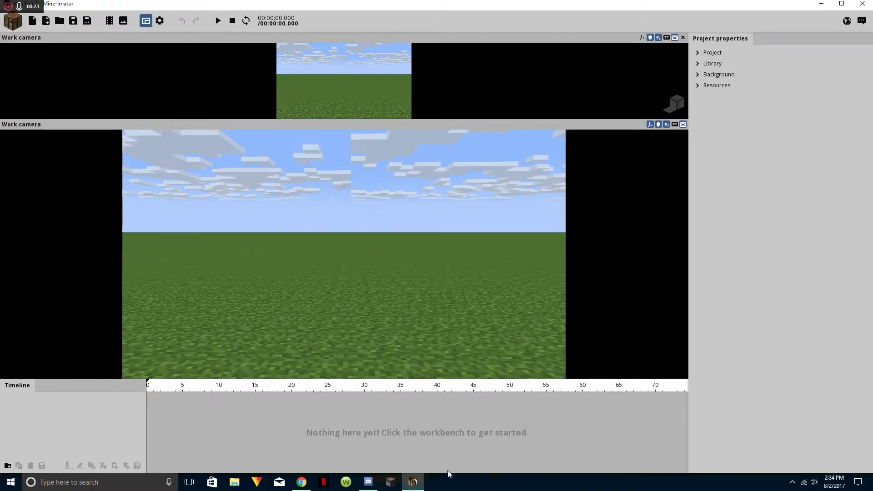
- Switch to Discord and close its window
left_click(375, 486)
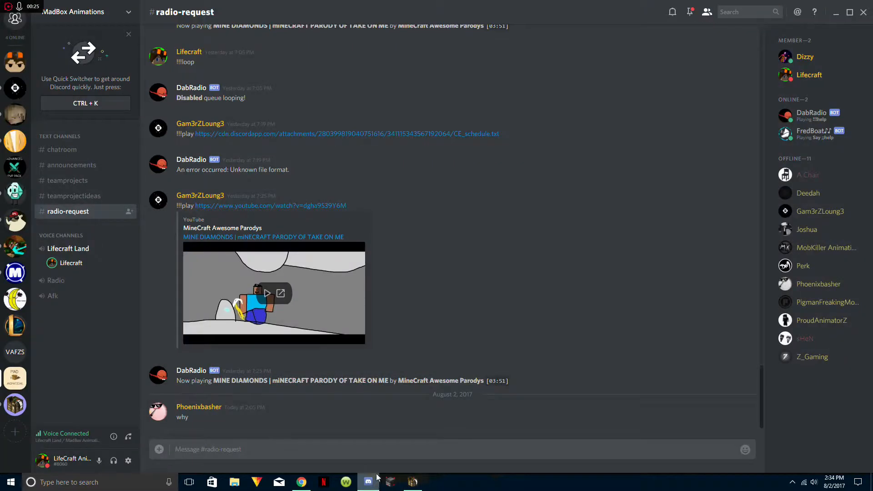
left_click(837, 15)
right_click(368, 483)
left_click(367, 464)
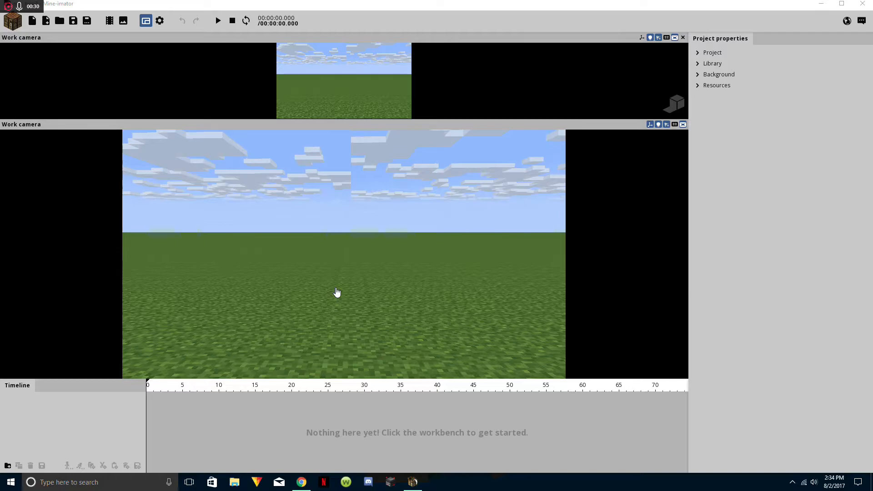
left_click_drag(367, 309, 366, 307)
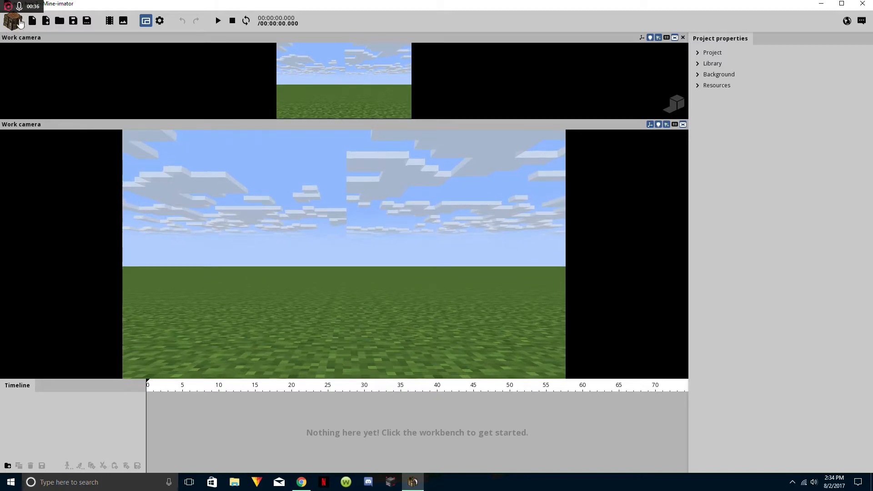
left_click(60, 20)
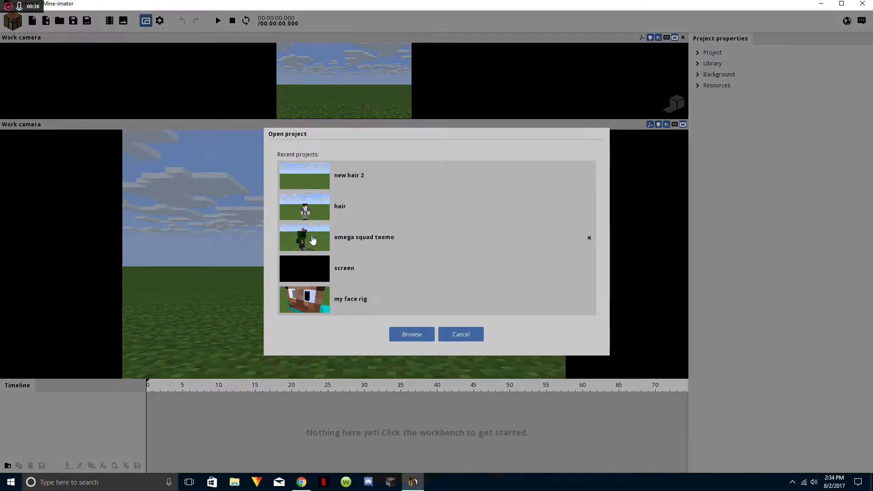
left_click(468, 339)
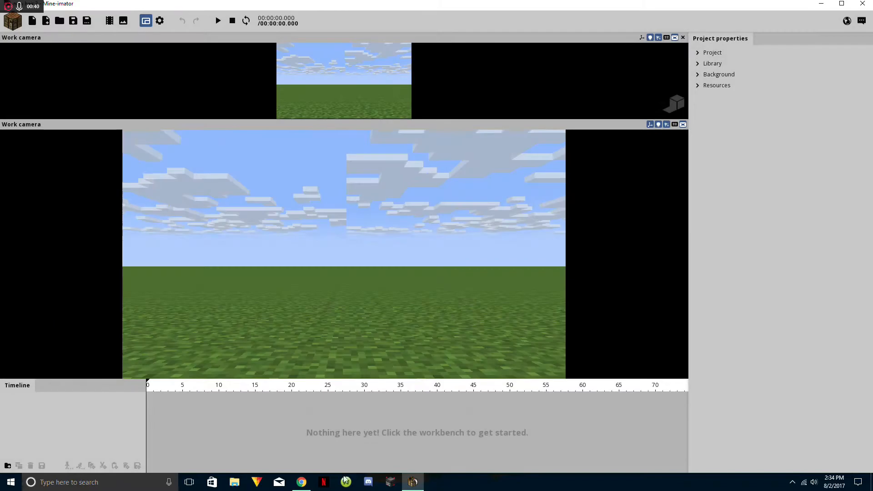
left_click(312, 485)
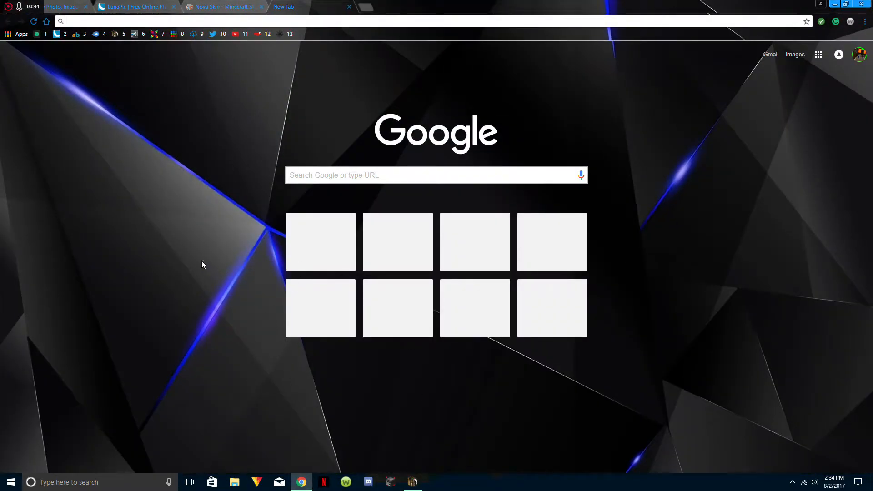
left_click(862, 4)
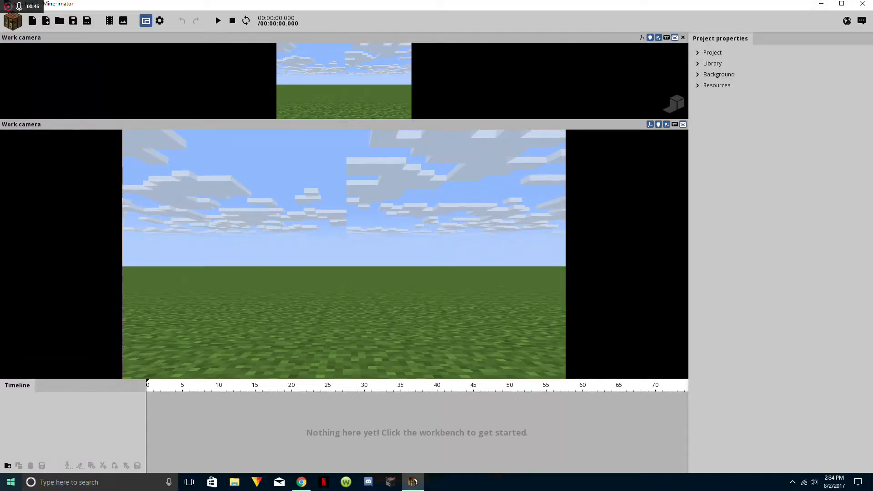
key("super")
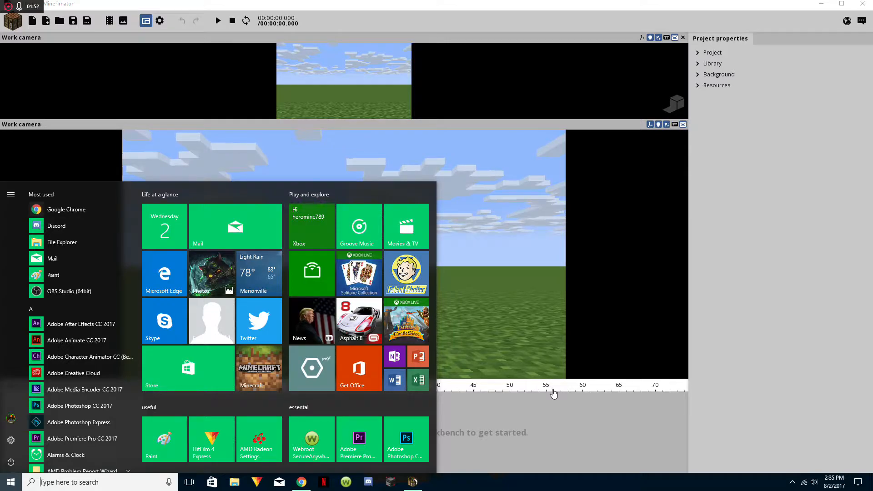
left_click(499, 193)
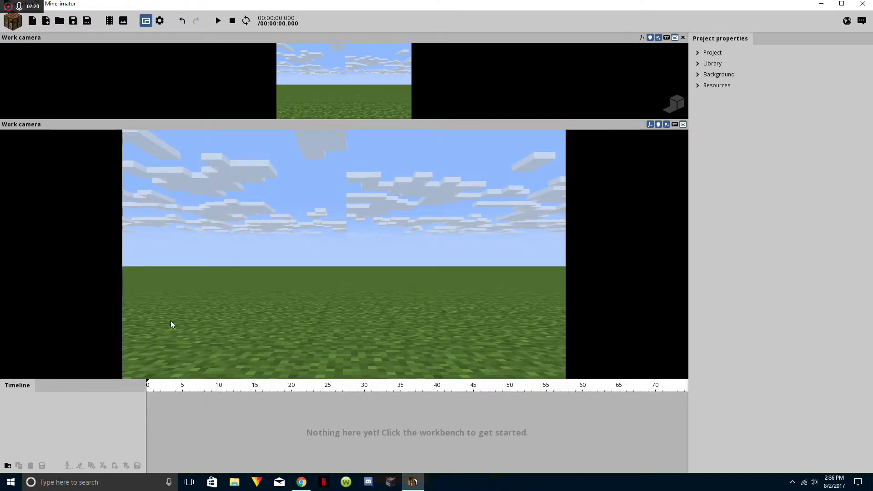
left_click(11, 481)
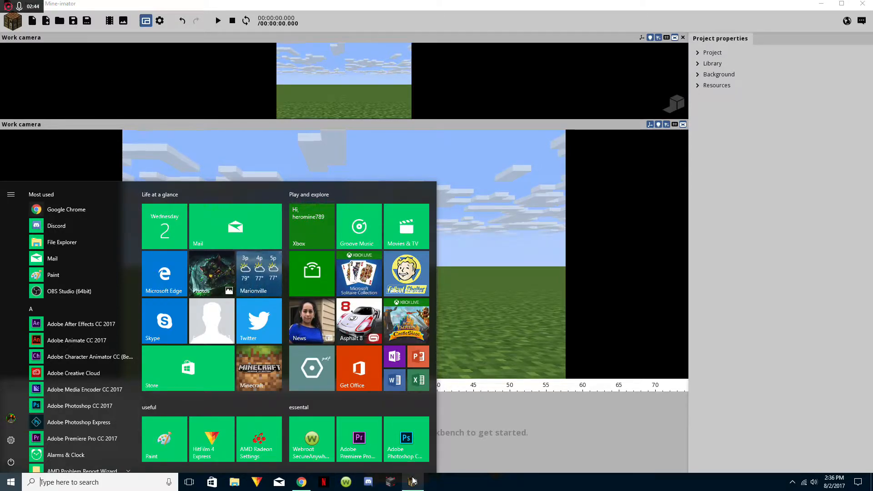
mouse_move(413, 480)
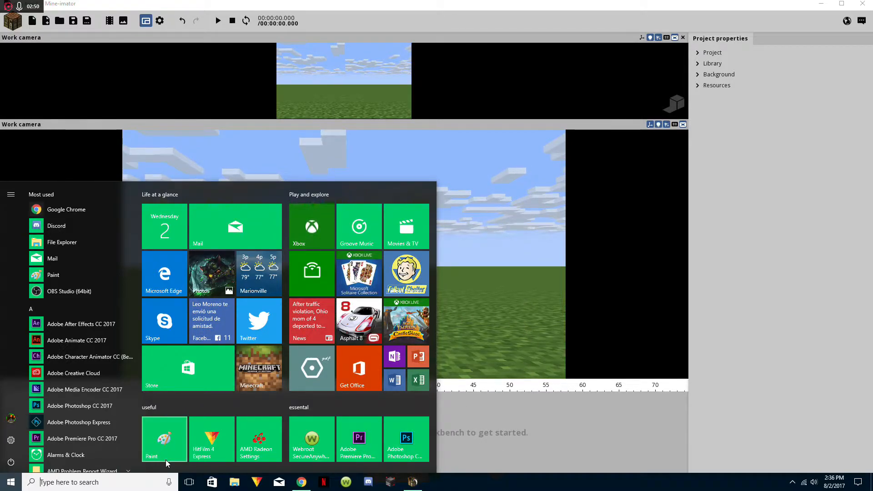
left_click(468, 388)
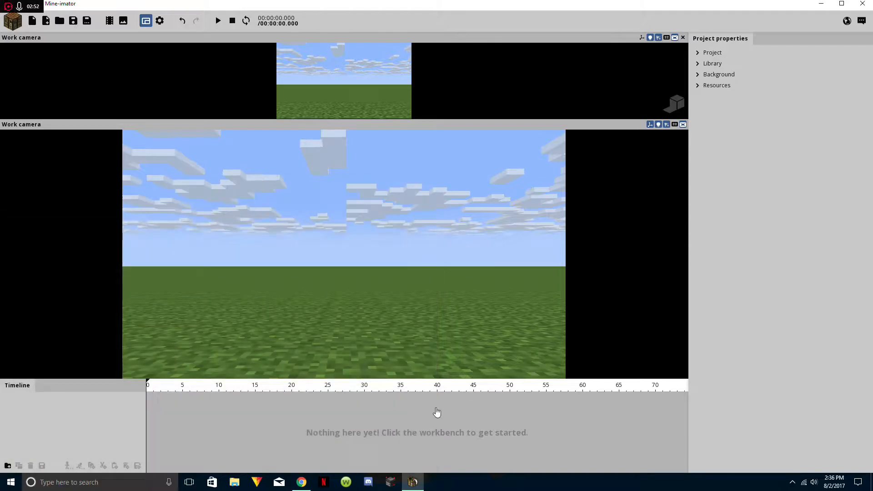
- Switch to Chrome and look over the open Easy Resize, LunaPic and Nova Skin pages
mouse_move(301, 482)
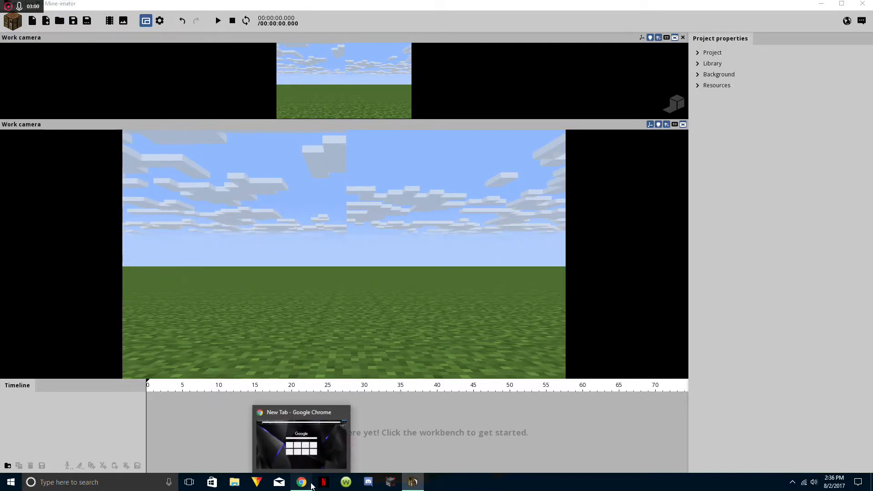
left_click(302, 481)
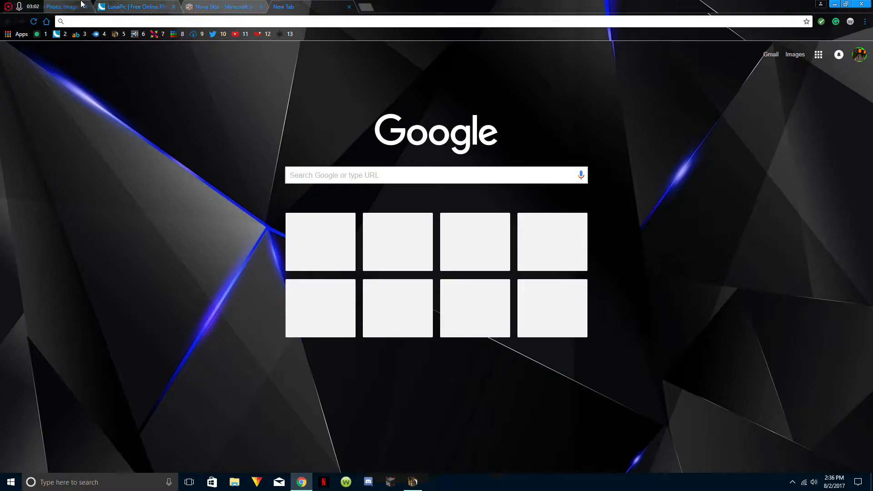
left_click(64, 7)
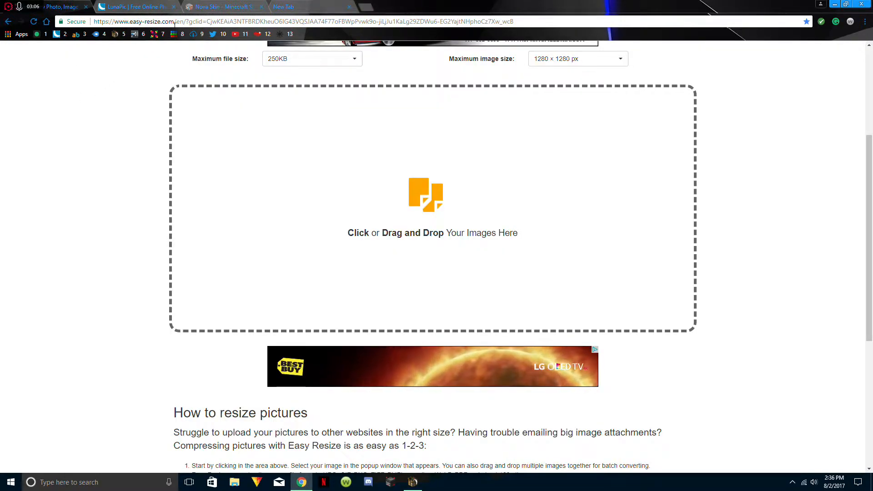
left_click(143, 6)
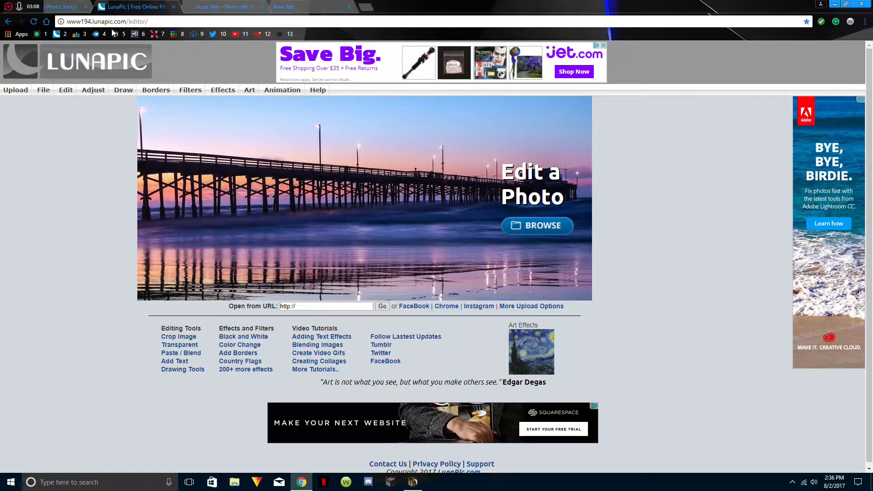
left_click(215, 5)
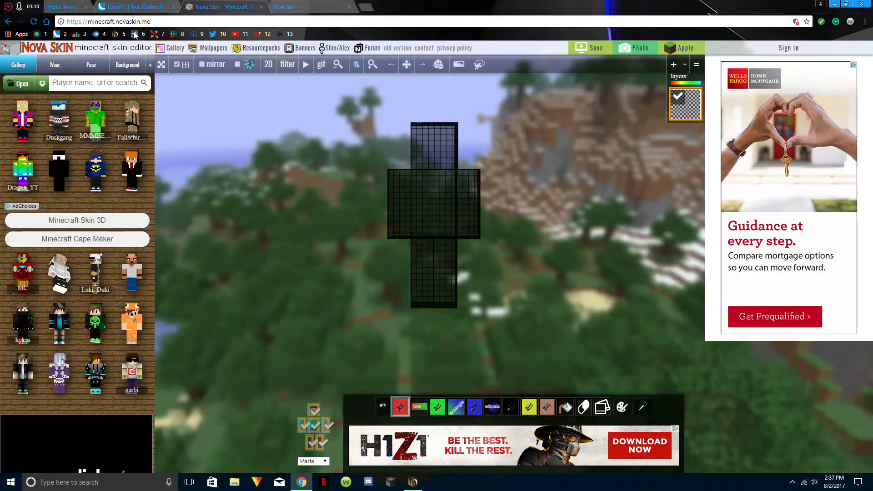
- Search the web for skindex, browse the latest skins on The Skindex, and close the page
left_click(295, 4)
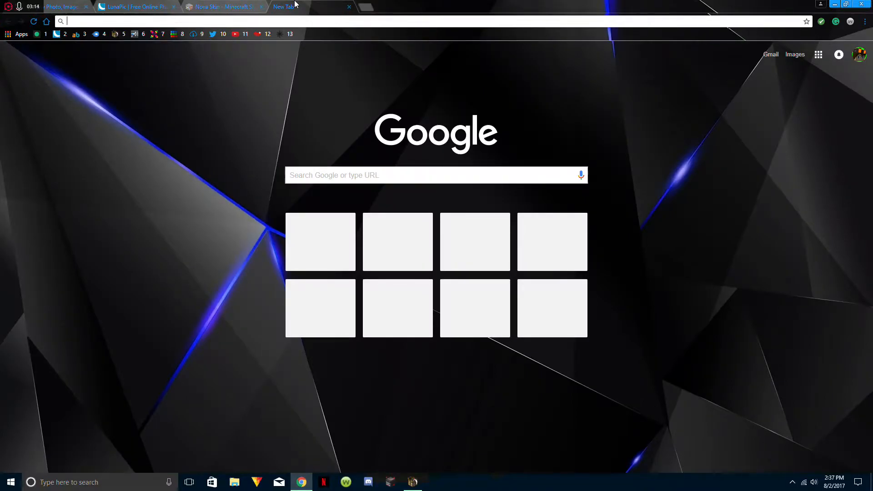
type("skindex]")
key("Return")
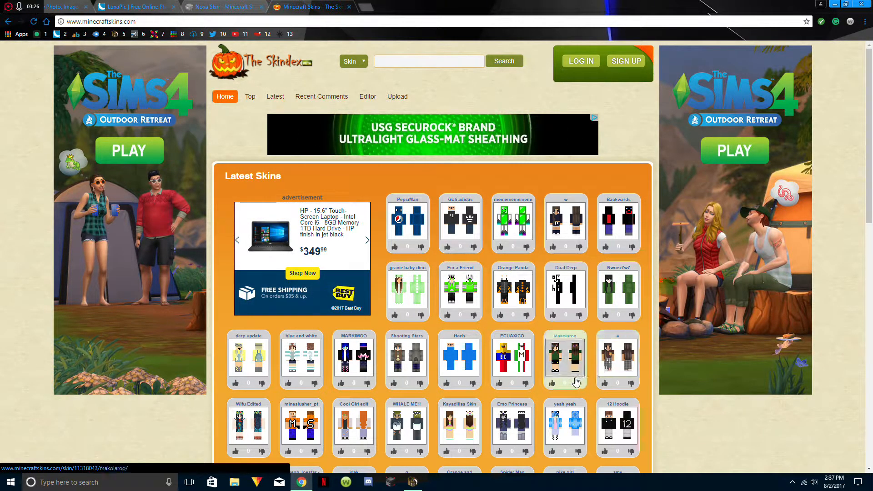
scroll(576, 382, "down", 2)
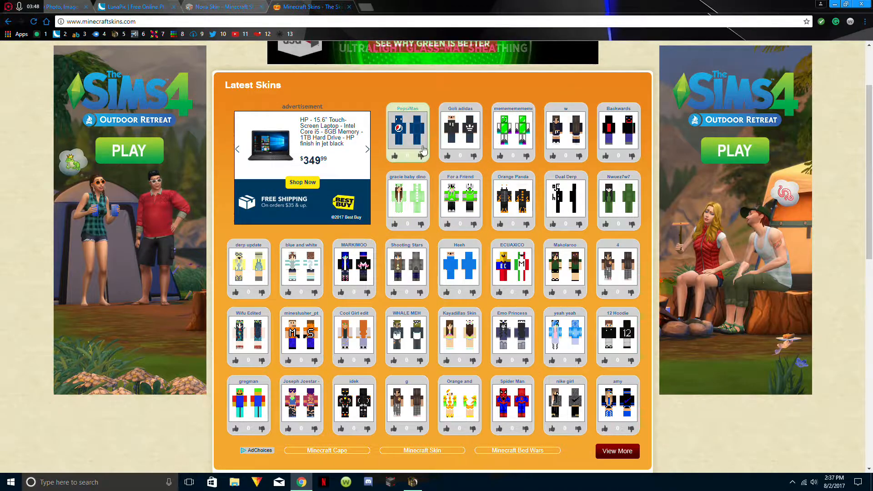
left_click(349, 8)
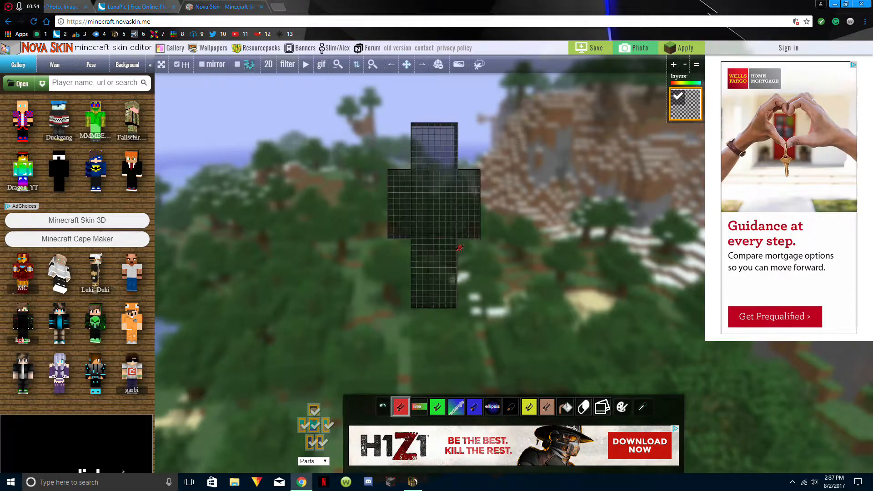
left_click(21, 84)
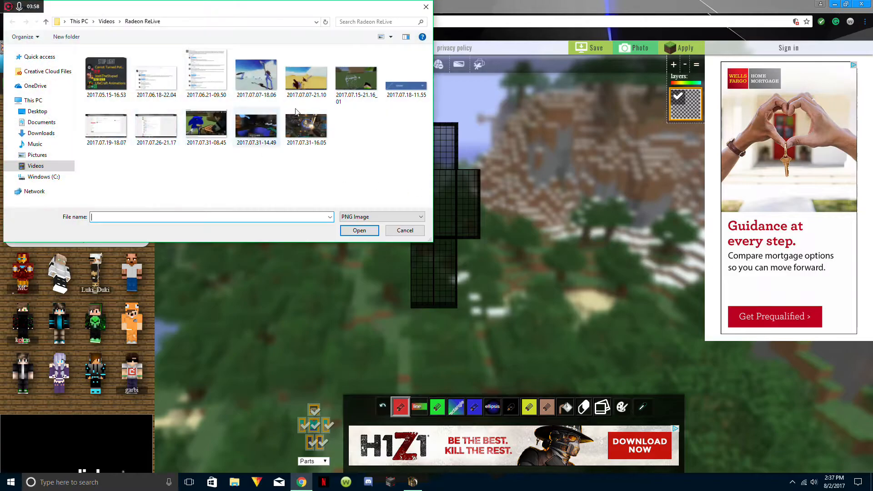
left_click(40, 133)
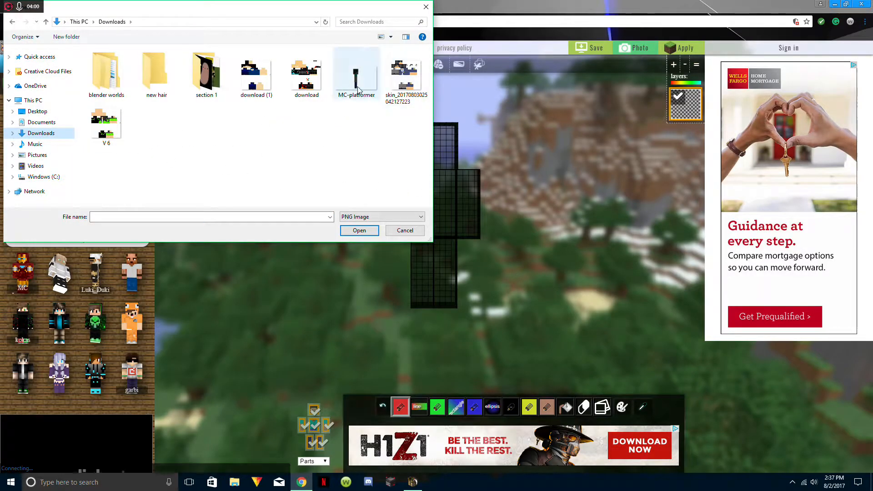
left_click(391, 89)
double_click(391, 89)
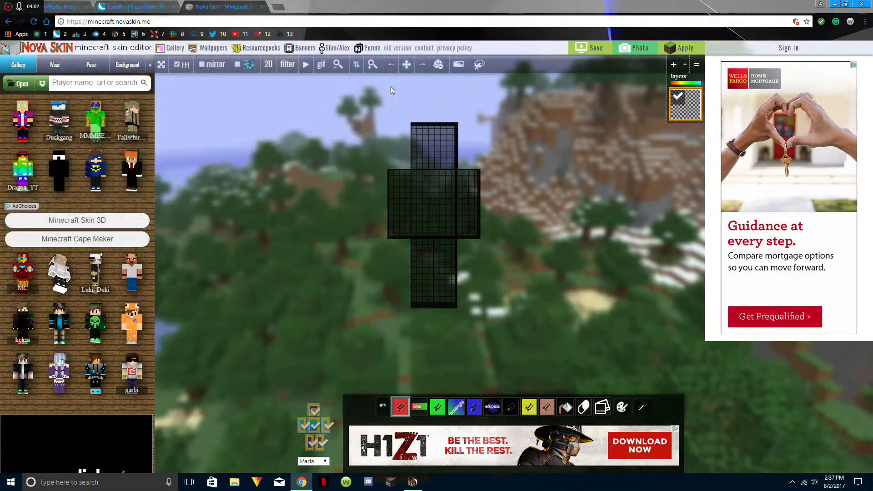
left_click_drag(541, 188, 542, 168)
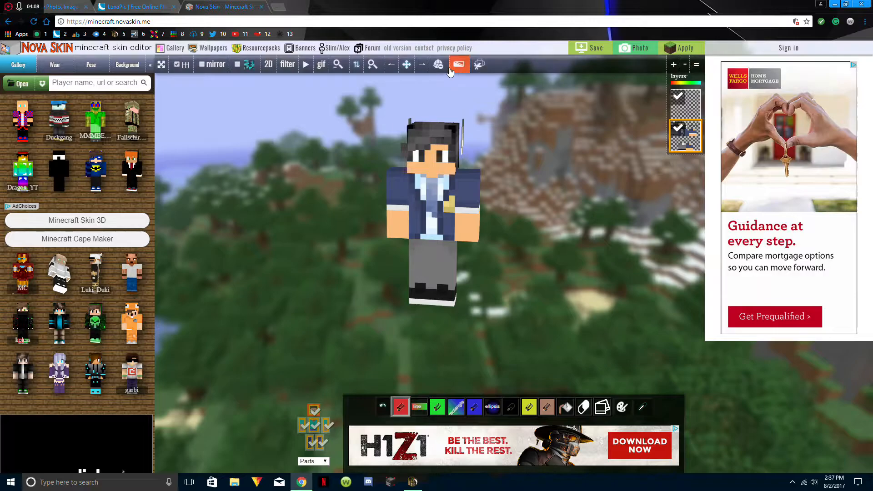
- Sample the skin tone from the character's face and paint over the hair on the front of the head
mouse_move(527, 154)
left_mouse_down()
mouse_move(592, 152)
mouse_move(542, 177)
mouse_move(541, 154)
left_mouse_up()
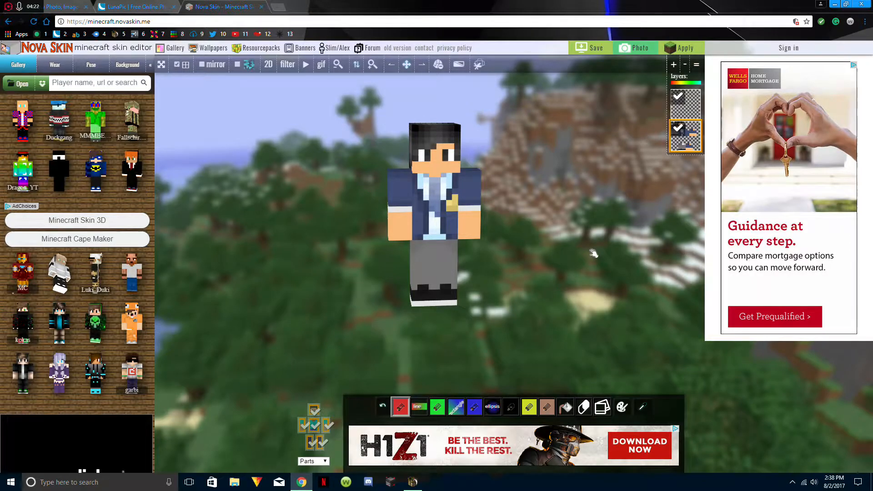
mouse_move(654, 232)
left_mouse_down()
mouse_move(663, 235)
mouse_move(561, 214)
left_mouse_up()
left_click(642, 407)
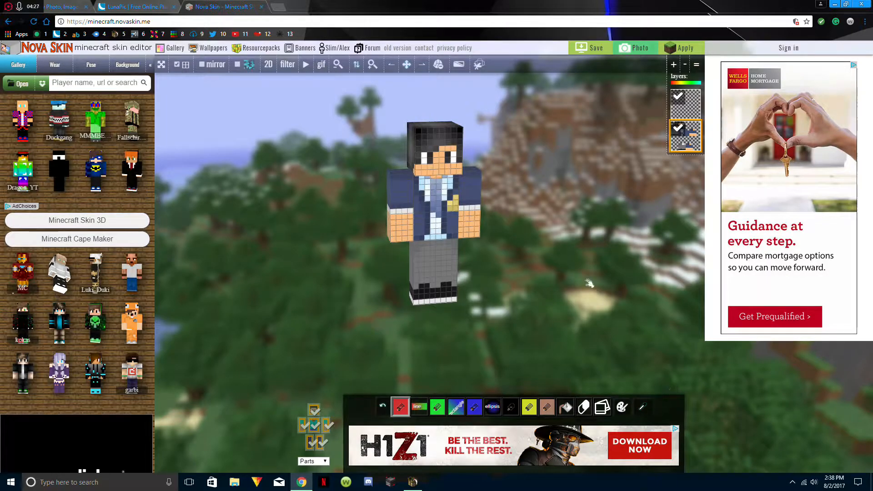
left_click(446, 155)
mouse_move(438, 145)
left_mouse_down()
mouse_move(416, 147)
mouse_move(440, 137)
mouse_move(416, 133)
mouse_move(458, 131)
left_mouse_up()
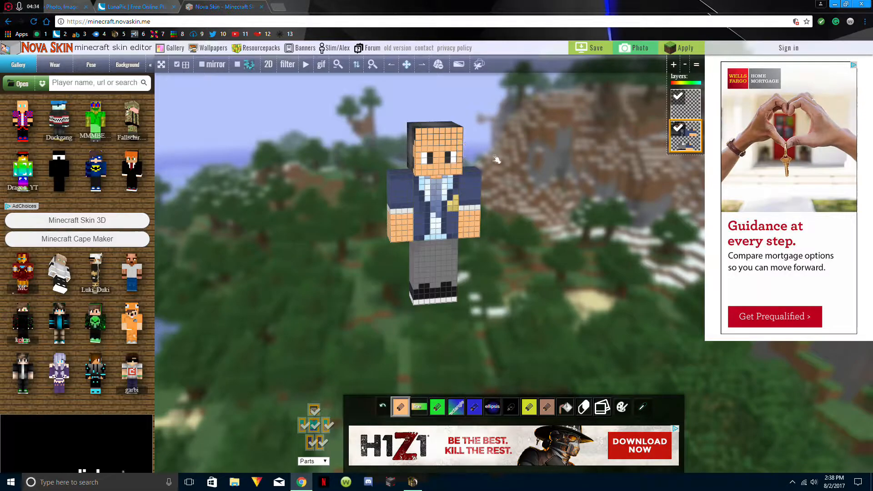
- Paint over the hair on one side of the head with the sampled skin tone
left_click_drag(487, 159, 568, 164)
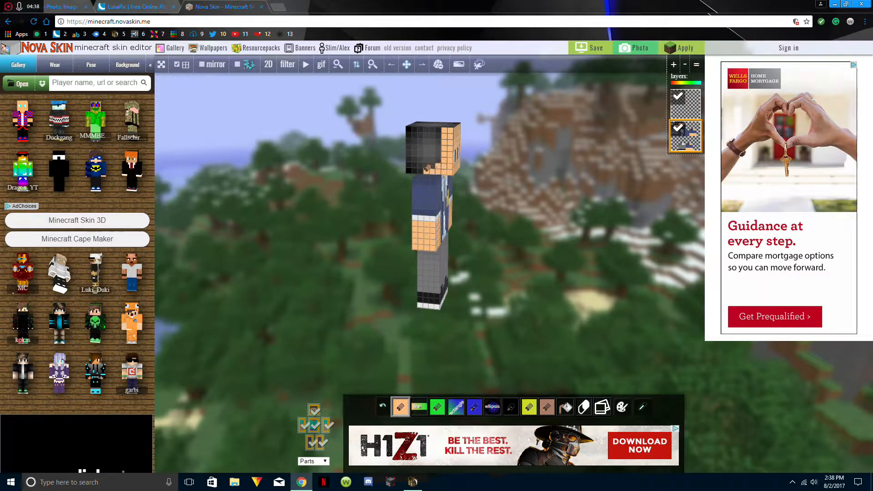
mouse_move(418, 157)
left_mouse_down()
mouse_move(409, 146)
mouse_move(415, 131)
left_mouse_up()
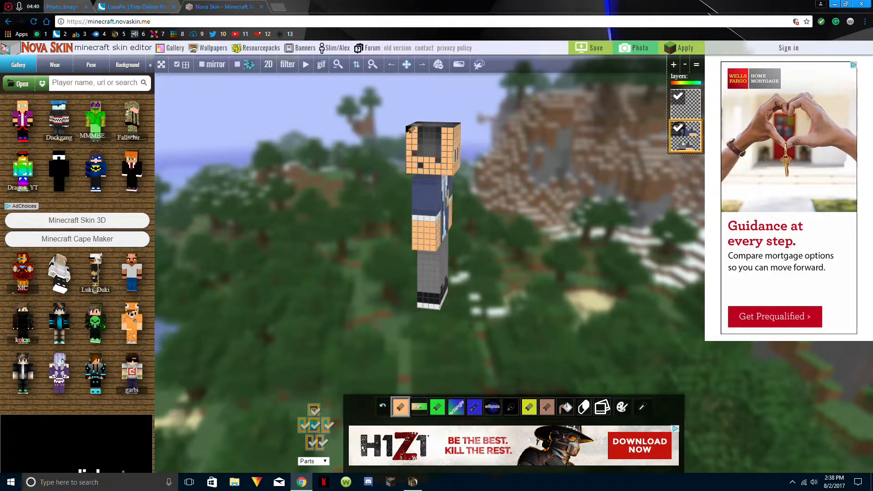
left_click(410, 127)
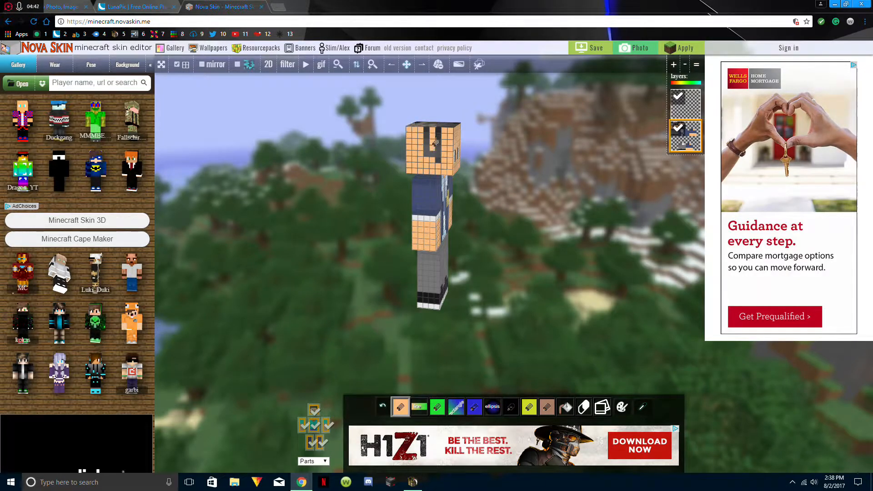
- Cover the hair on the top and back of the head with skin tone, and repair the stray shirt pixels with its sampled blue
mouse_move(481, 210)
left_mouse_down()
mouse_move(540, 242)
mouse_move(518, 211)
mouse_move(554, 243)
mouse_move(510, 248)
left_mouse_up()
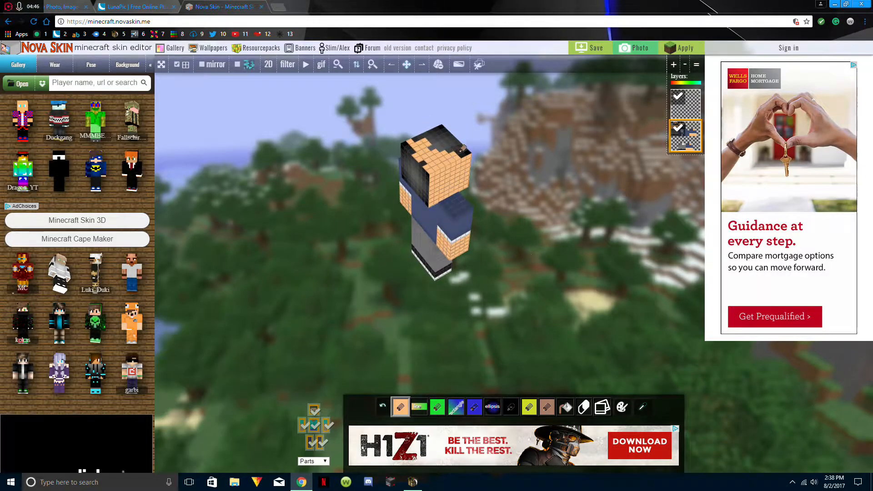
mouse_move(425, 140)
left_mouse_down()
mouse_move(443, 139)
mouse_move(415, 159)
mouse_move(428, 164)
left_mouse_up()
right_click_drag(410, 144, 442, 141)
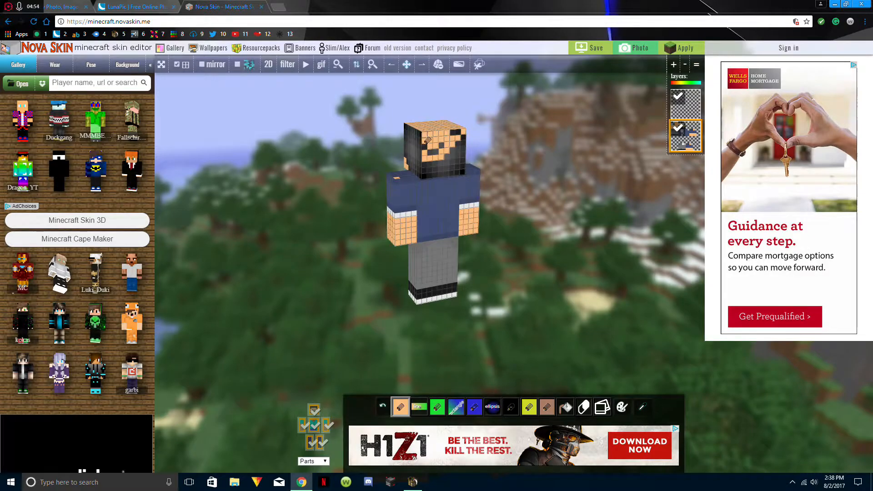
mouse_move(433, 165)
left_mouse_down()
mouse_move(427, 179)
mouse_move(457, 156)
mouse_move(444, 136)
mouse_move(442, 157)
mouse_move(455, 150)
mouse_move(458, 129)
mouse_move(469, 151)
left_mouse_up()
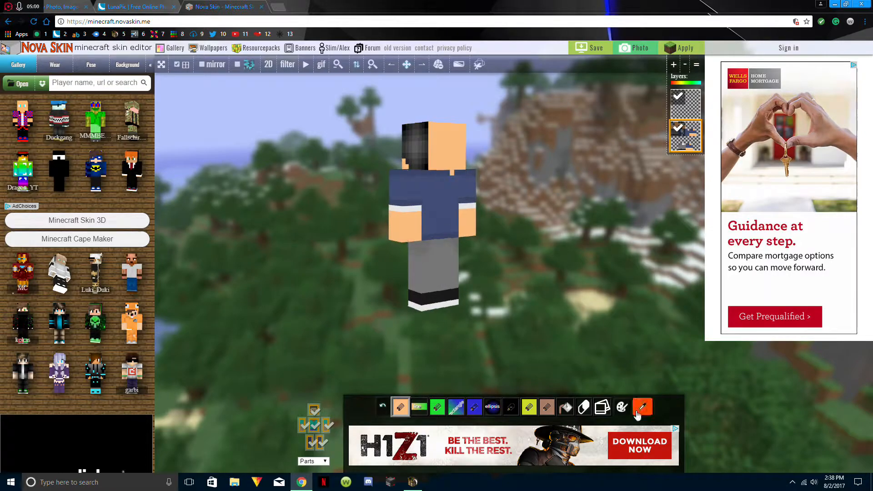
left_click(453, 185)
- Sample the skin tone from the top of the head and paint over the hair on the remaining side
left_click_drag(527, 209, 650, 291)
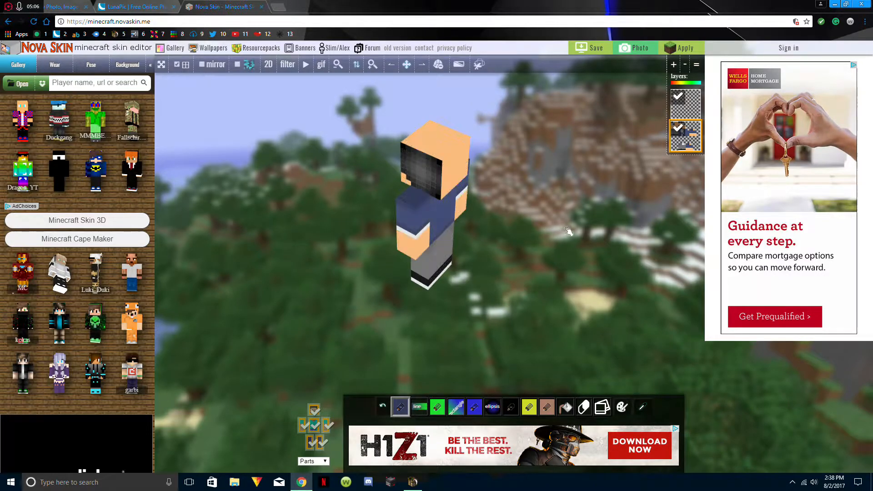
left_click_drag(509, 230, 599, 225)
left_click(641, 407)
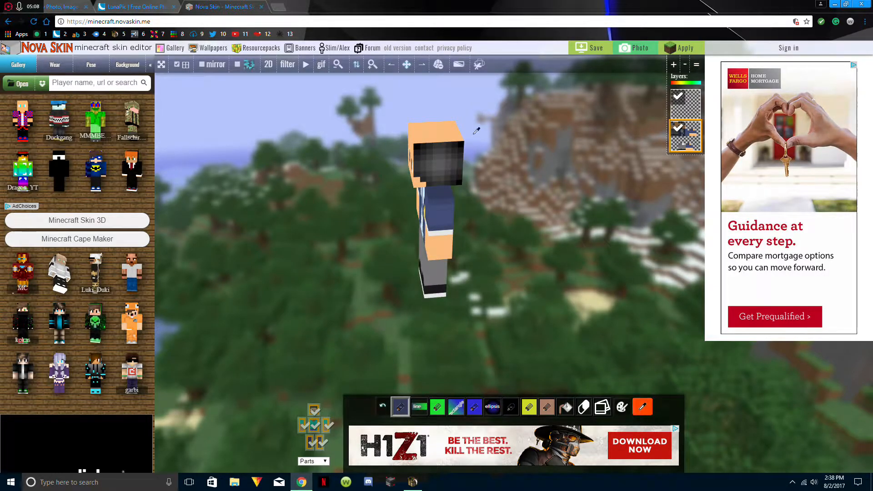
left_click(453, 127)
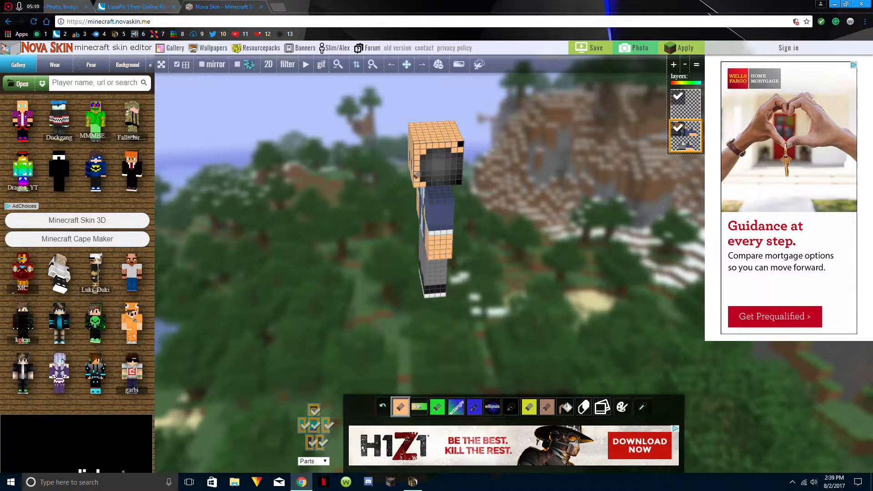
mouse_move(423, 168)
left_mouse_down()
mouse_move(452, 182)
mouse_move(460, 168)
mouse_move(452, 157)
mouse_move(471, 145)
left_mouse_up()
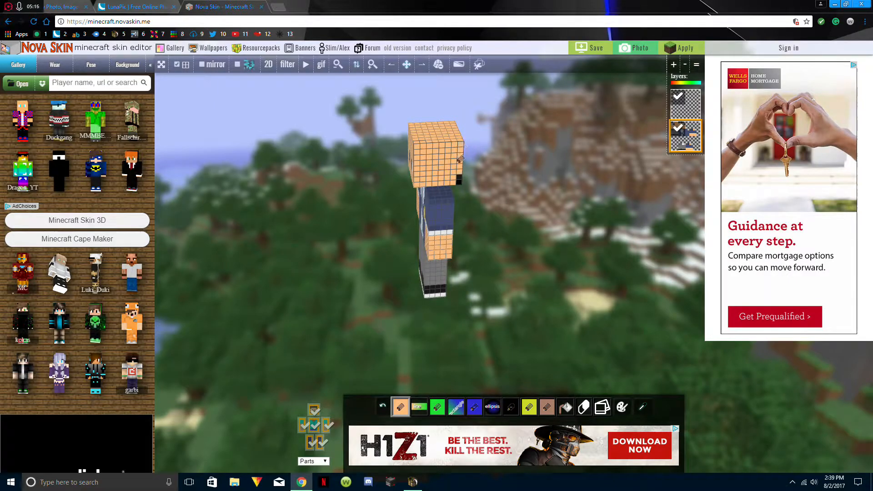
mouse_move(497, 189)
left_mouse_down()
mouse_move(571, 166)
mouse_move(608, 189)
mouse_move(495, 163)
mouse_move(571, 172)
left_mouse_up()
- Save the hairless skin image to the Downloads folder as "the caped balldy"
left_click(595, 49)
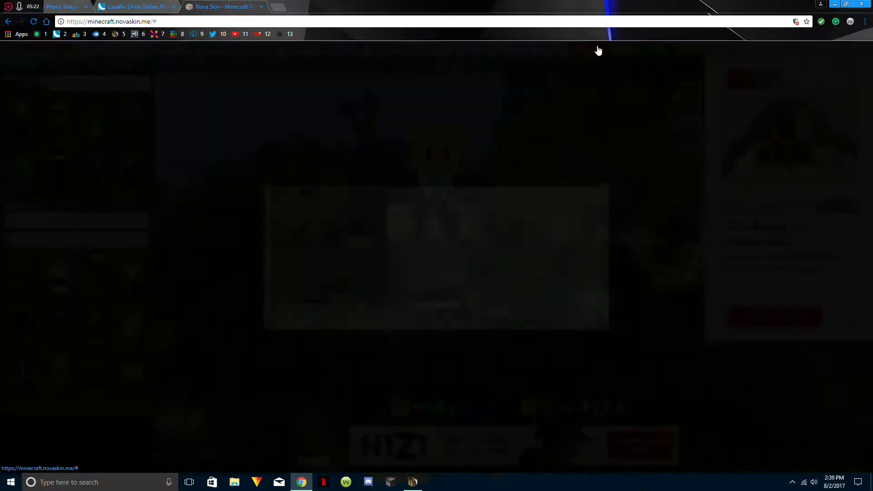
right_click(335, 202)
left_click(348, 223)
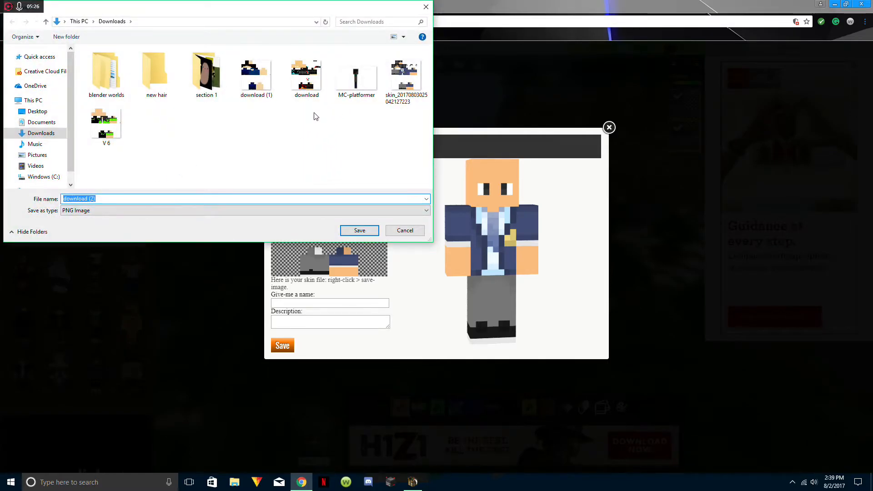
type("ski")
key("BackSpace")
key("BackSpace")
key("BackSpace")
type("the caped ba")
key("Return")
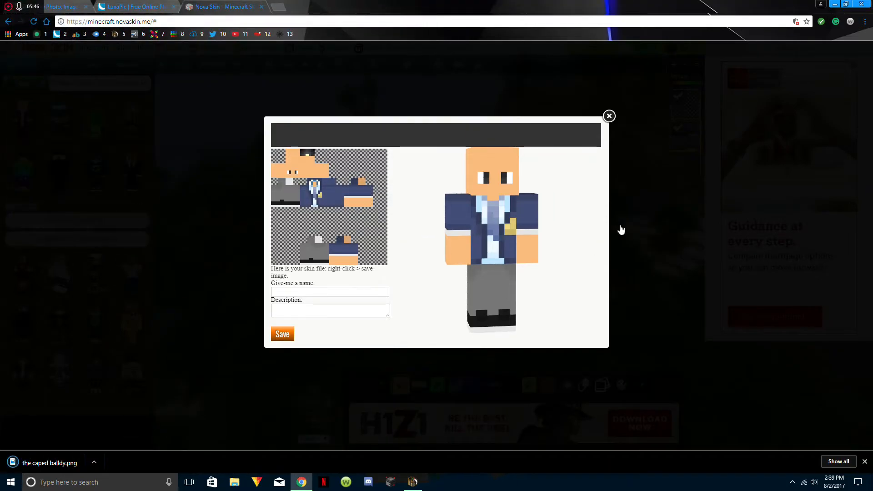
- Dismiss the download notice and the skin save dialog, and close the Nova Skin page
left_click(864, 461)
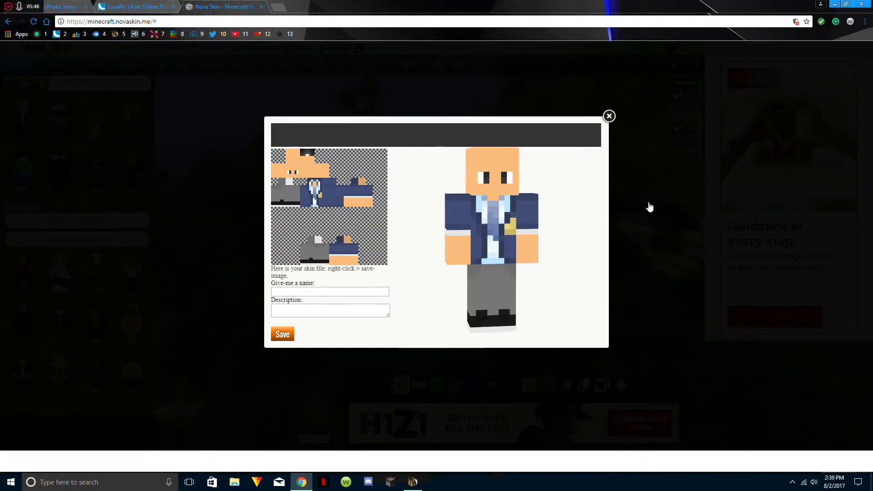
left_click(608, 129)
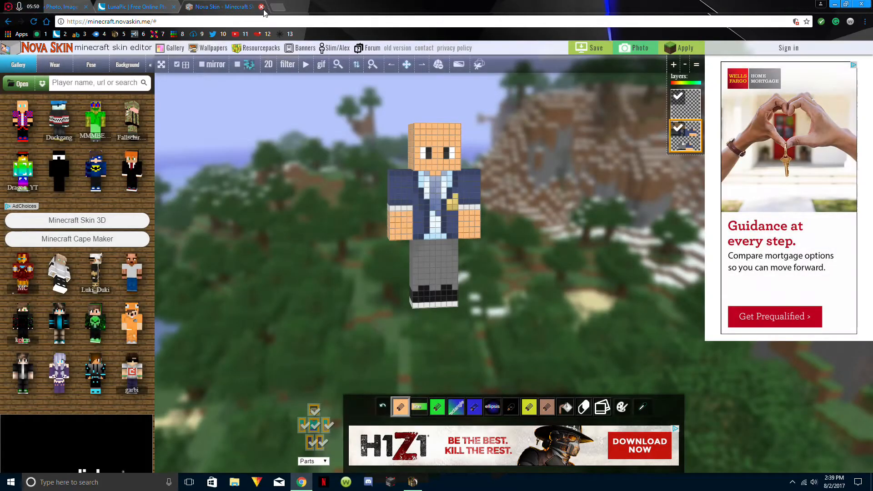
left_click(262, 7)
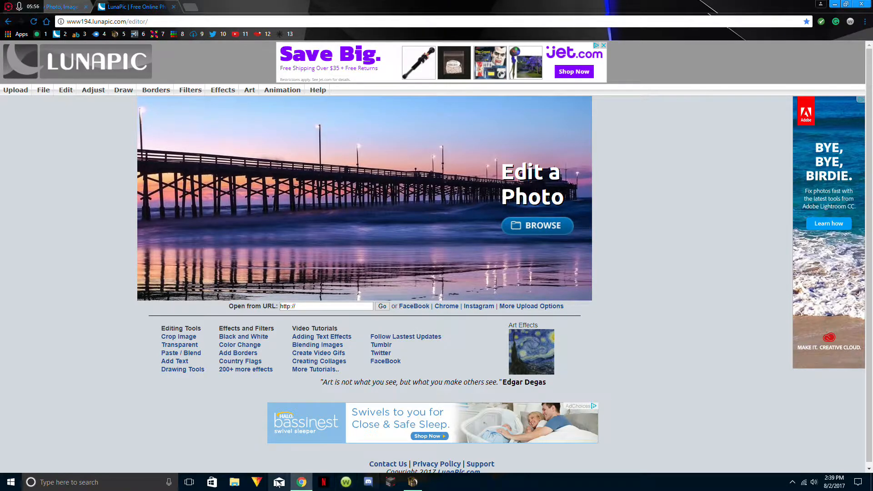
left_click(234, 482)
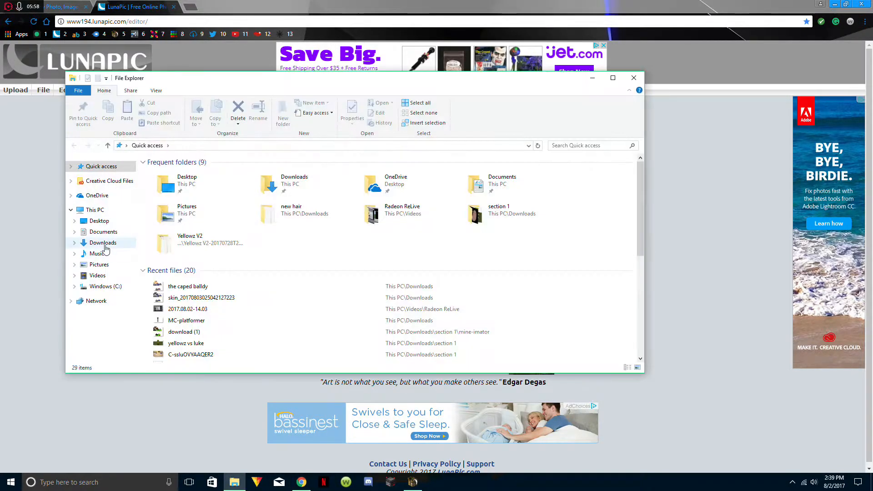
left_click(104, 244)
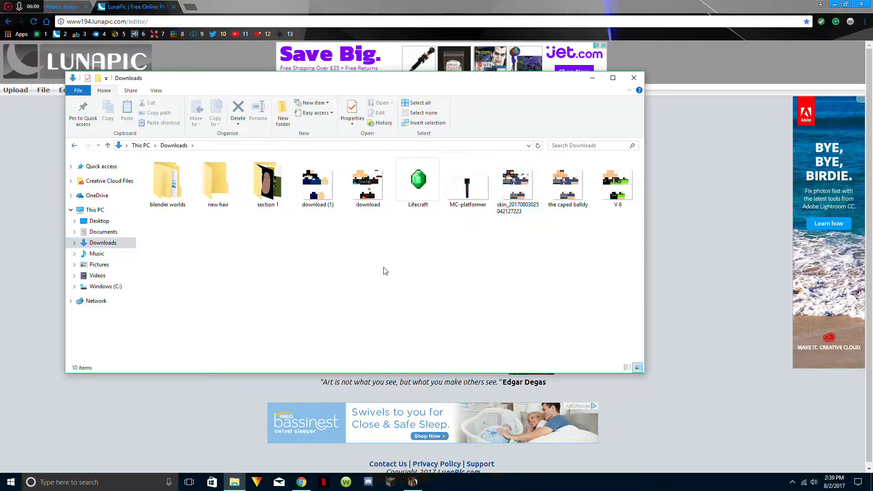
right_click(528, 187)
left_click(547, 233)
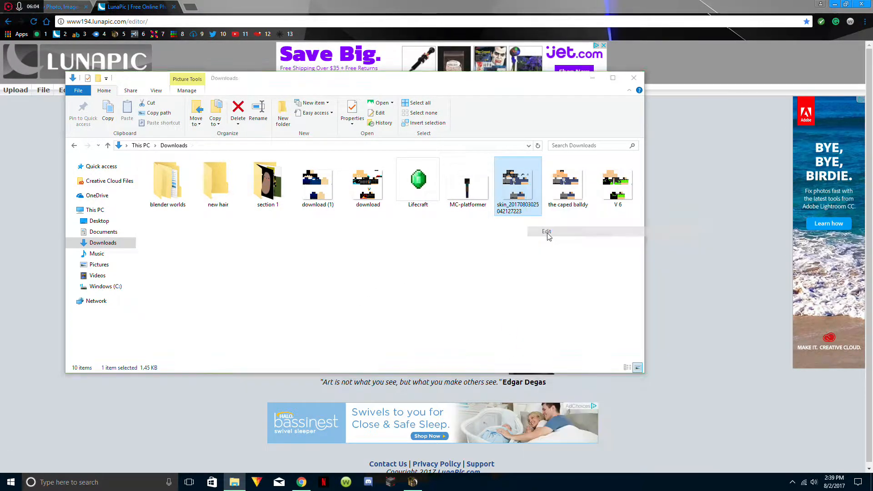
left_click(867, 467)
left_click(867, 467)
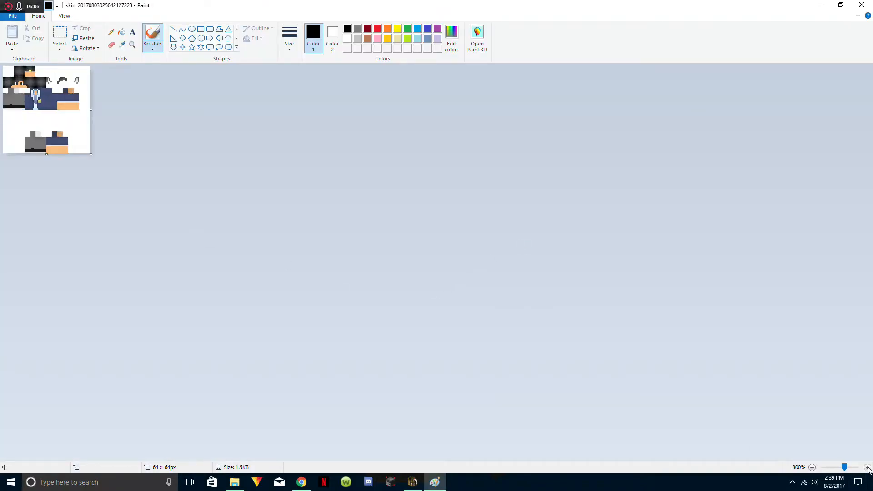
left_click(868, 467)
left_click(867, 467)
left_click(867, 467)
left_click(868, 467)
left_click(867, 467)
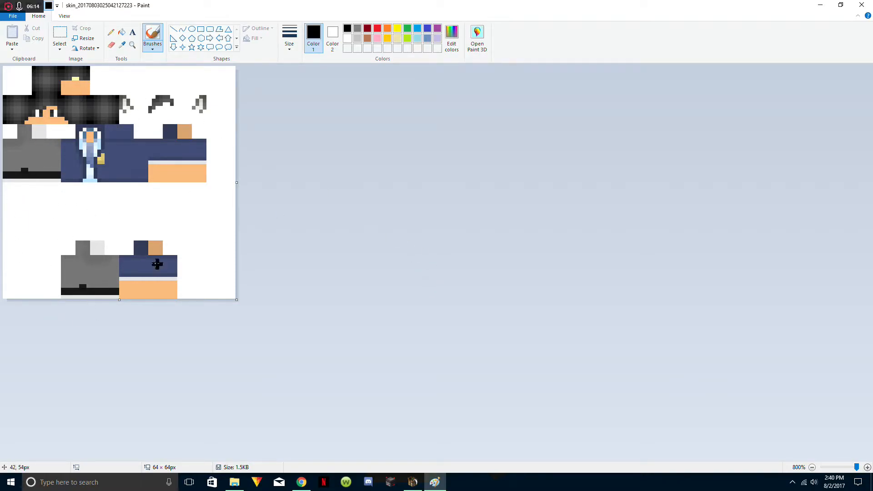
- Crop the canvas to the 64 × 16 px head textures and delete the 32 × 8 px hair overlay block
left_click(59, 33)
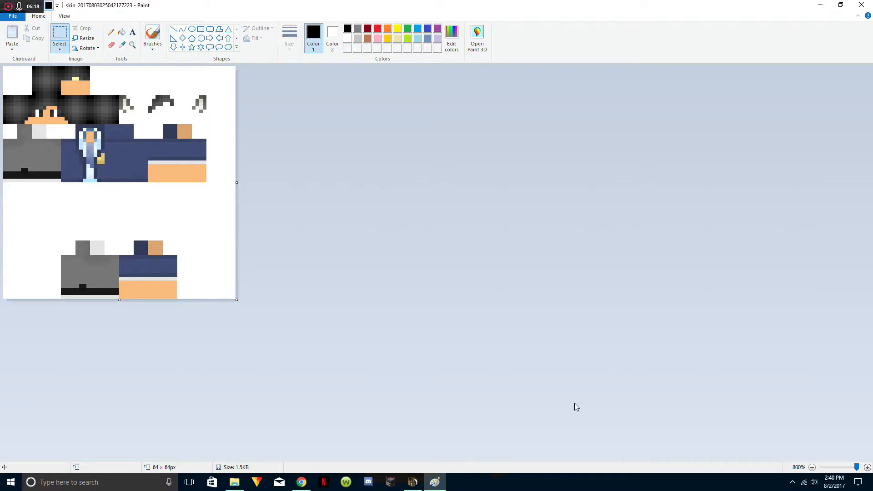
left_click_drag(118, 302, 126, 124)
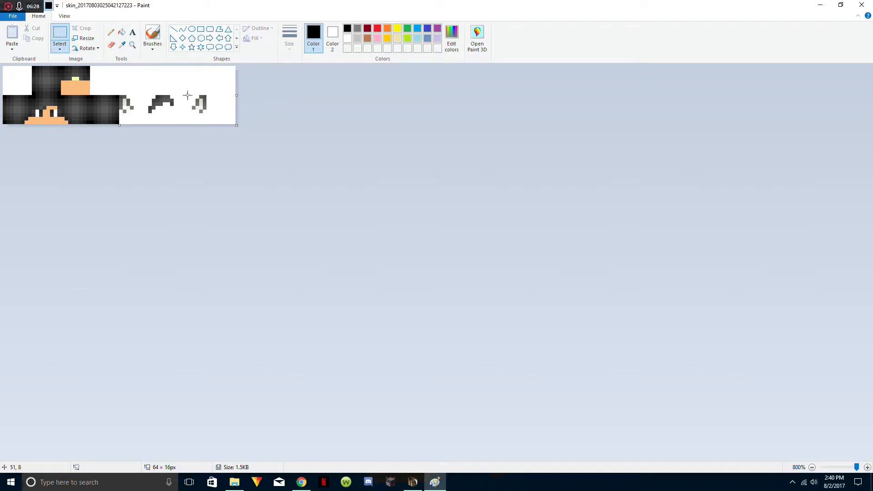
left_click_drag(120, 94, 298, 175)
right_click(204, 122)
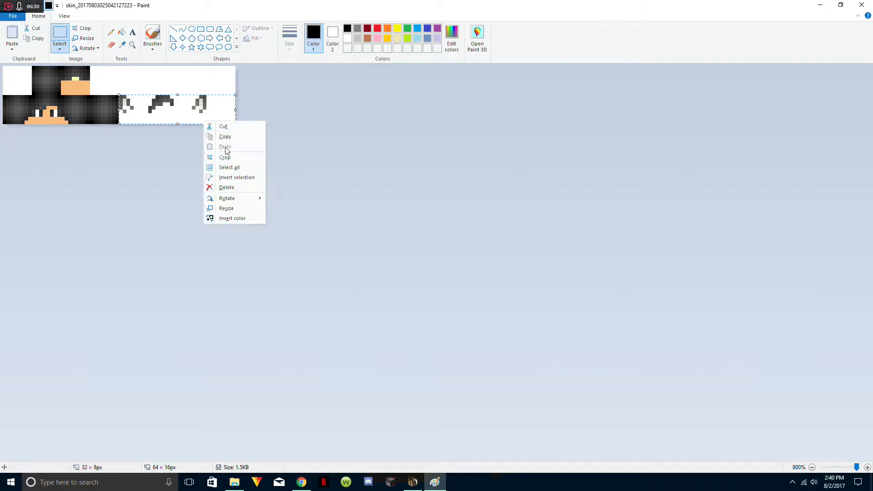
left_click(227, 188)
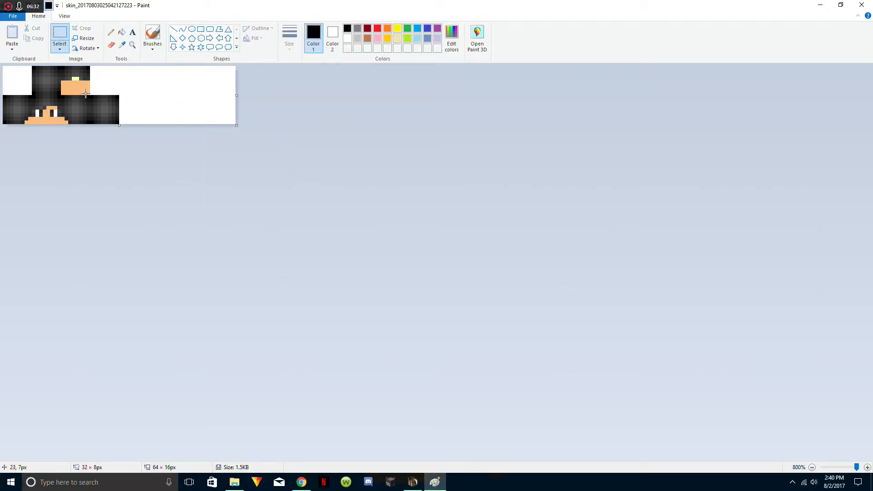
- Delete the 8 × 8 px block for the underside of the head beside the top hair block
left_click_drag(89, 92, 61, 66)
right_click(78, 71)
left_click(102, 139)
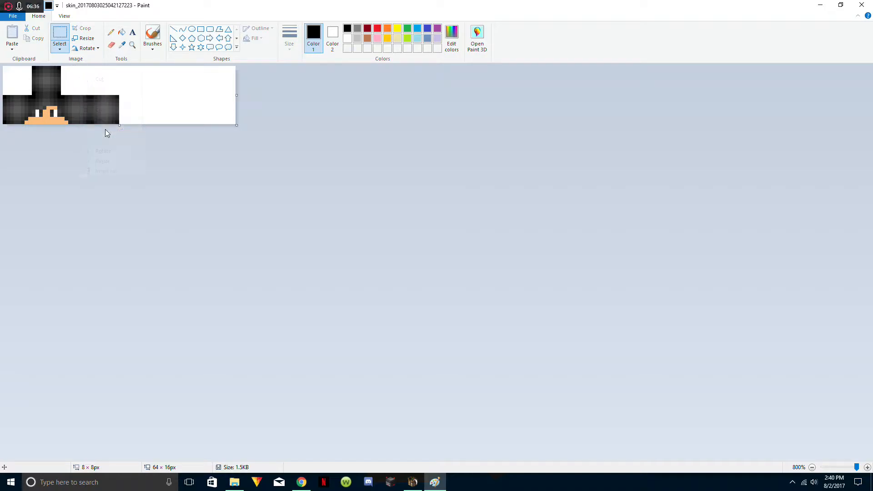
- Sample the white background and fill the face area below the front hair with it
left_click(122, 45)
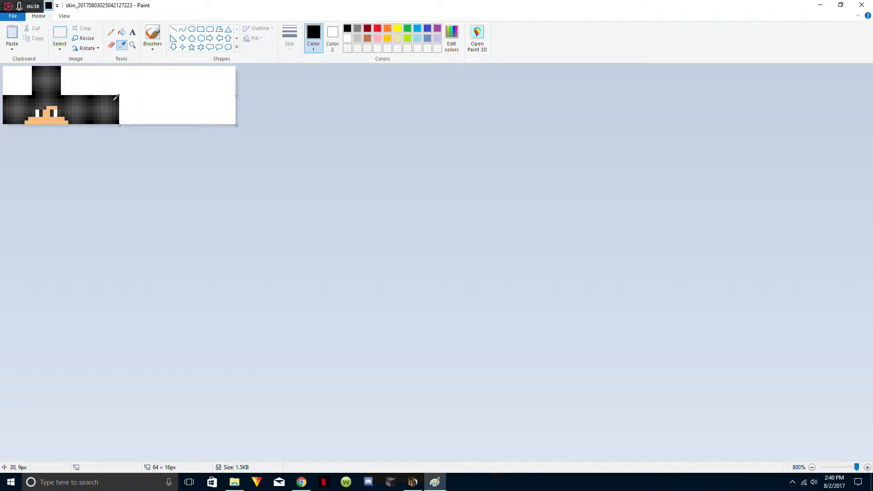
left_click(121, 32)
left_click(122, 45)
left_click(130, 76)
left_click(45, 119)
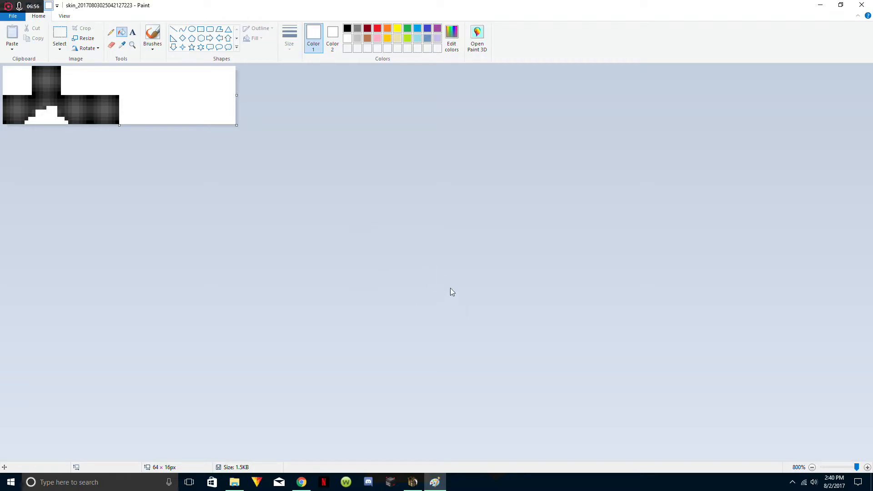
- Move the side hair block with the cut-out corner to the canvas origin and crop the canvas to 8 × 8 px
left_click(59, 34)
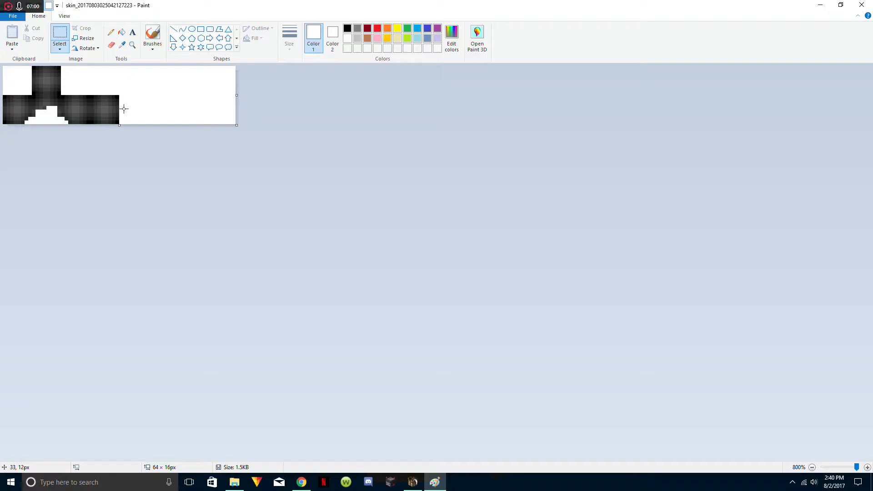
left_click_drag(117, 95, 87, 129)
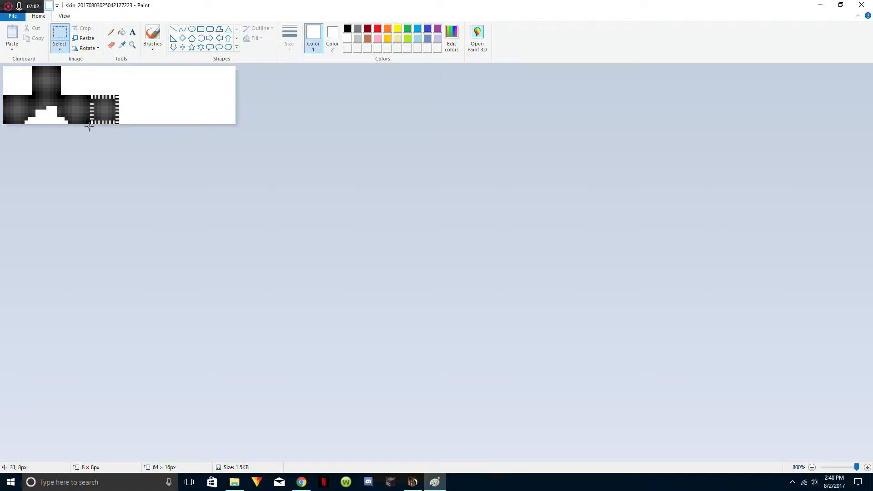
left_click(53, 136)
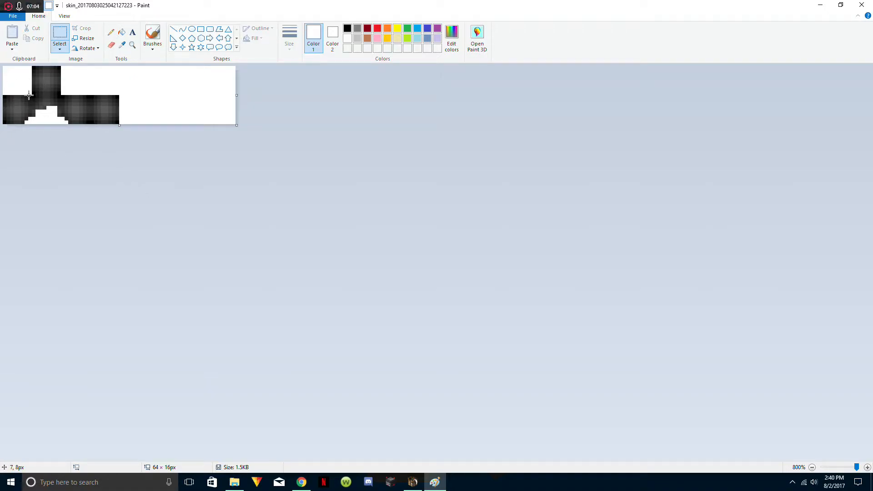
left_click_drag(32, 95, 18, 74)
left_click(240, 134)
left_click_drag(236, 125, 32, 95)
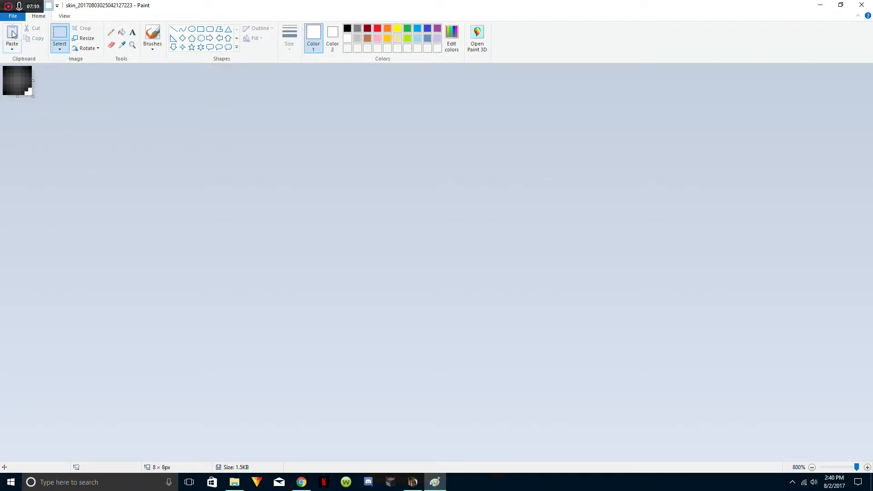
- Save the 8 × 8 px side hair image as a PNG named side in the new hair folder under Downloads, accepting the transparency loss
left_click(13, 16)
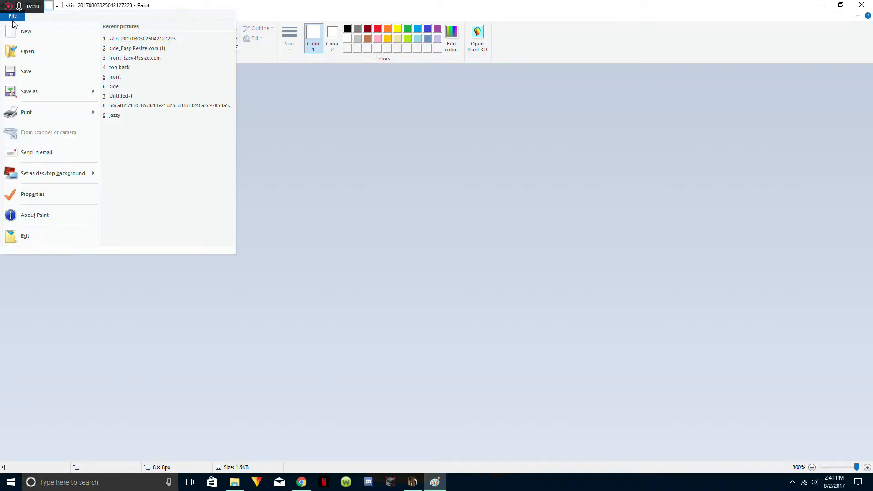
left_click(30, 91)
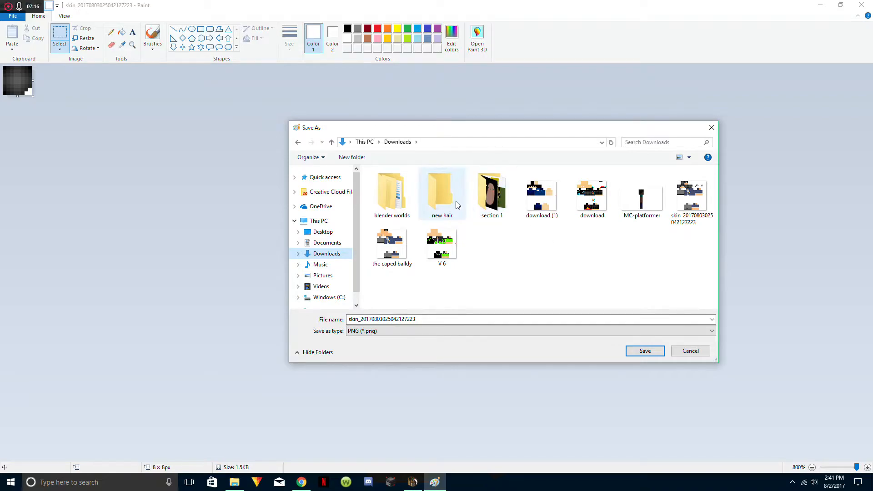
double_click(457, 206)
left_click(459, 319)
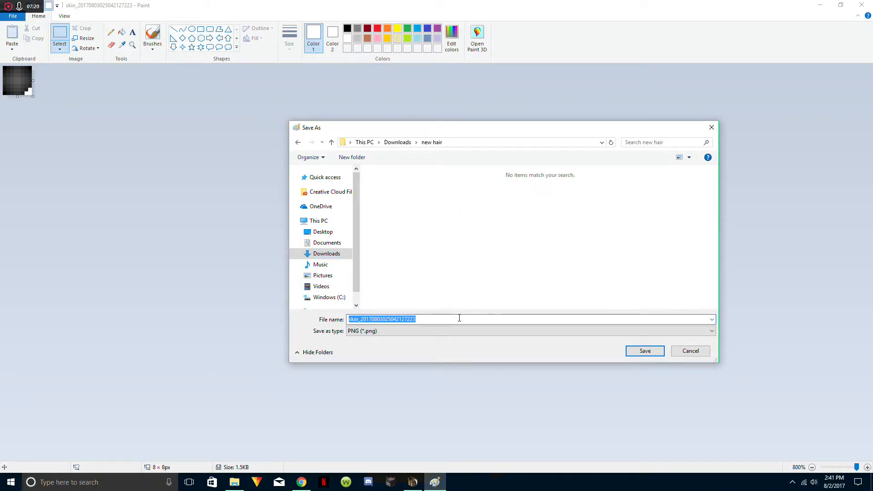
type("side")
left_click(657, 346)
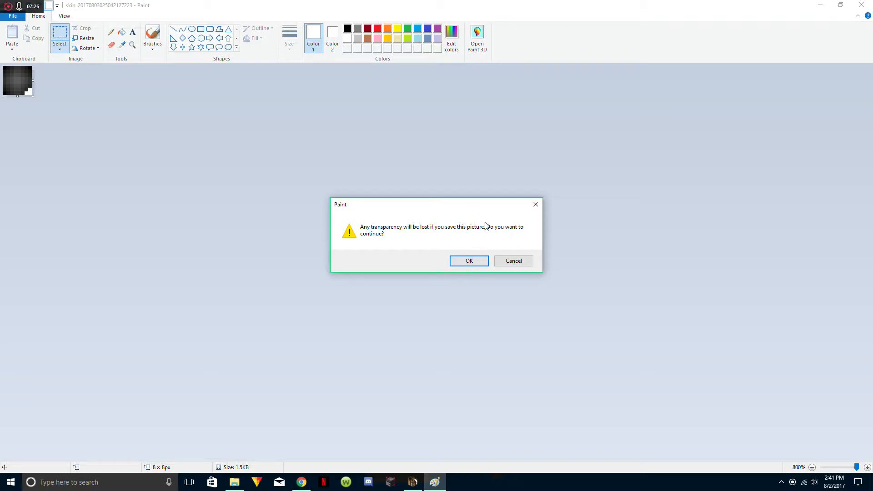
left_click(466, 263)
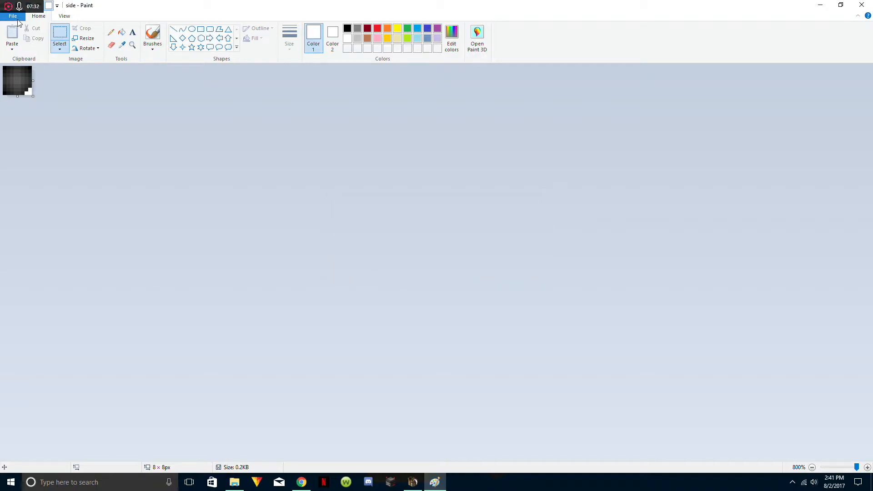
- Undo the 8 × 8 px crop and delete the side hair block at the canvas origin
left_click(26, 9)
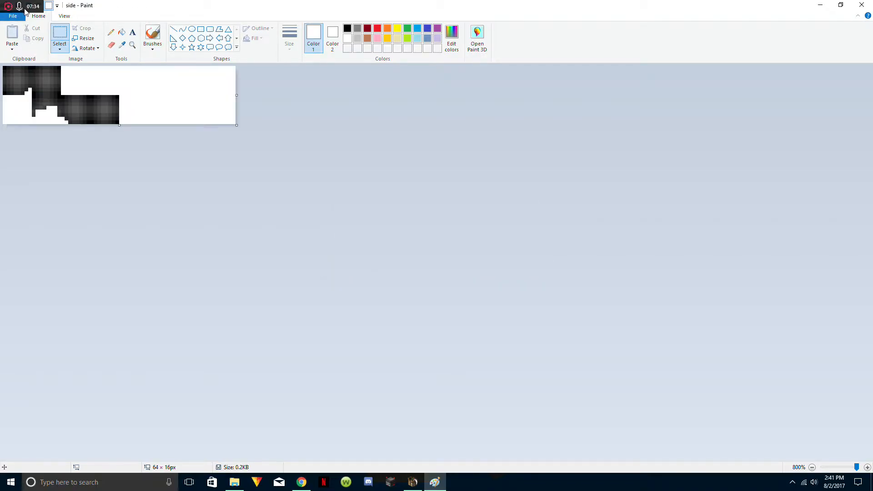
left_click_drag(30, 96, 1, 62)
right_click(9, 91)
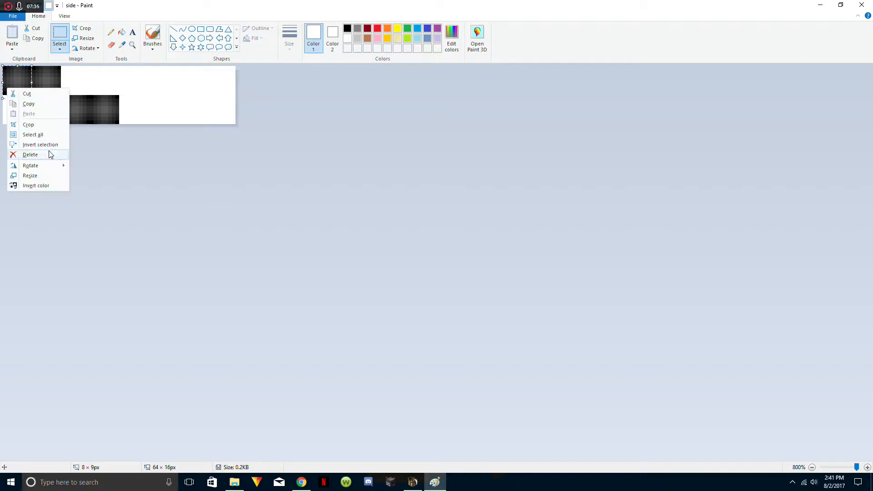
left_click(28, 152)
- Move the top hair block to the canvas origin and crop the canvas to 8 × 8 px
left_click_drag(61, 94, 22, 82)
left_click(165, 160)
left_click_drag(236, 95, 18, 96)
- Save the top hair image as a PNG named top back in the new hair folder
left_click(12, 16)
left_click(41, 111)
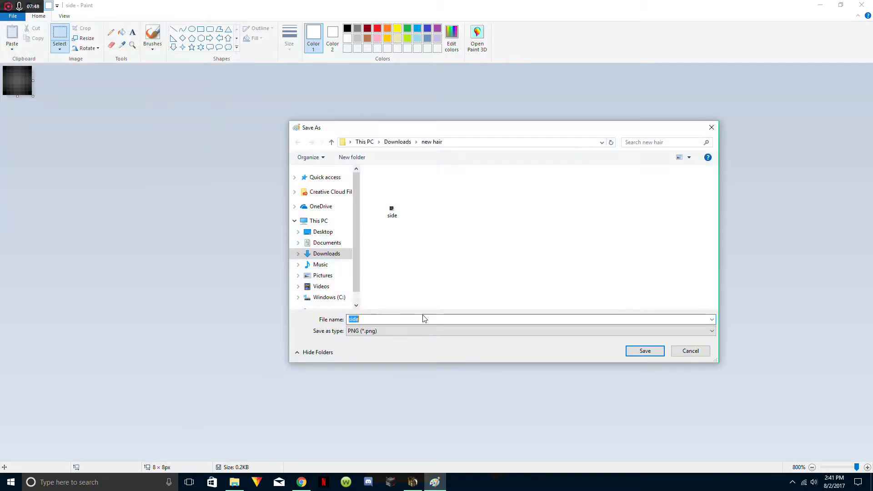
type("top back")
key("BackSpace")
type("ck")
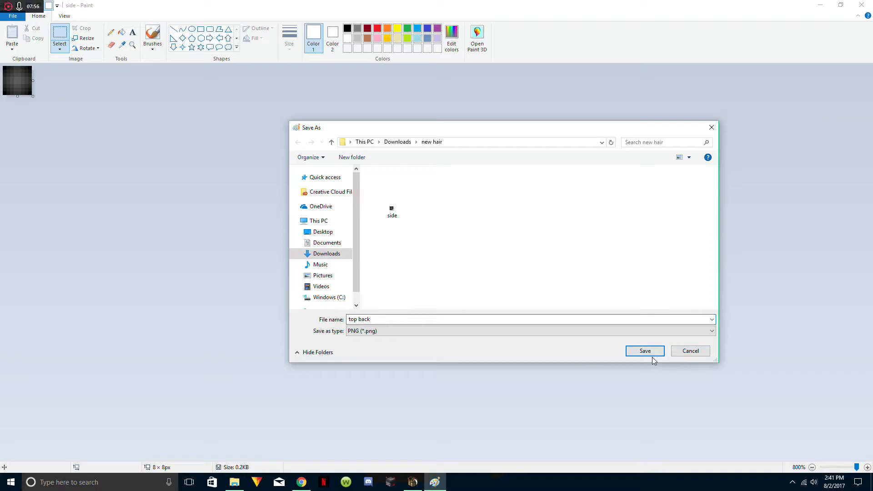
left_click(651, 355)
- Undo the crop and replace the top hair block at the canvas origin with the 8 × 8 px front hair block
left_click(29, 7)
left_click(29, 7)
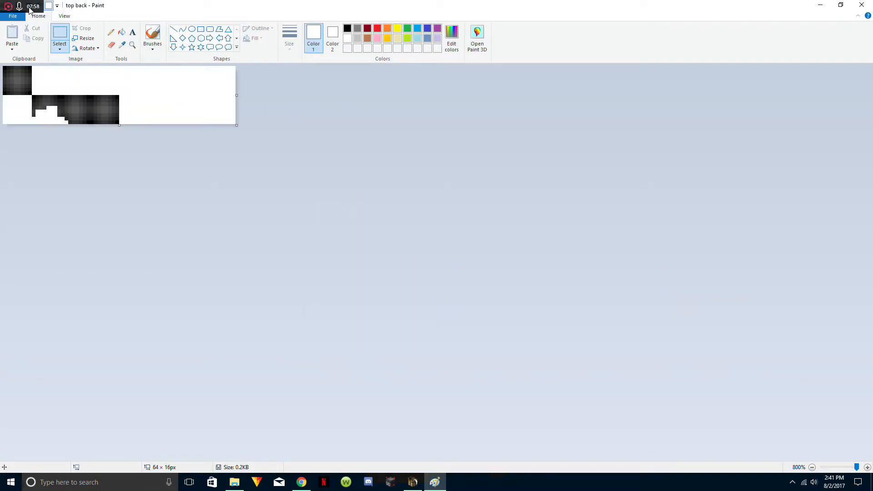
left_click_drag(35, 94, 31, 66)
right_click(44, 84)
left_click(80, 153)
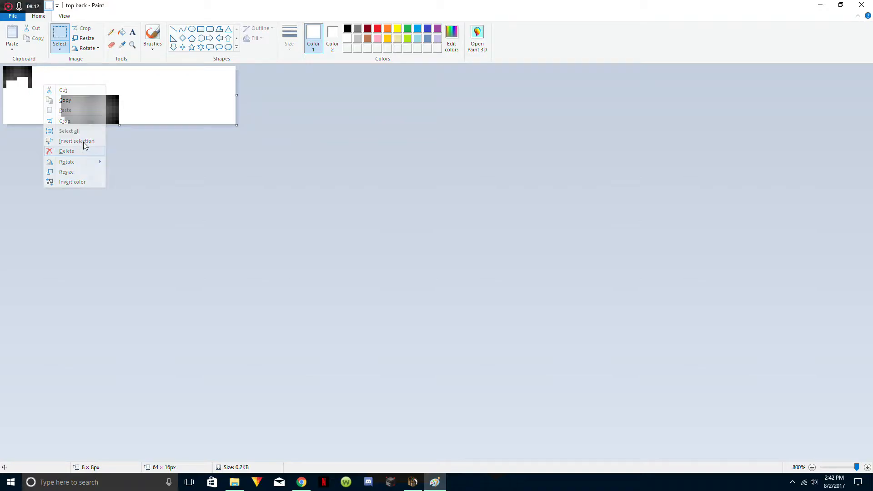
left_click(13, 17)
left_click(28, 91)
left_click(645, 353)
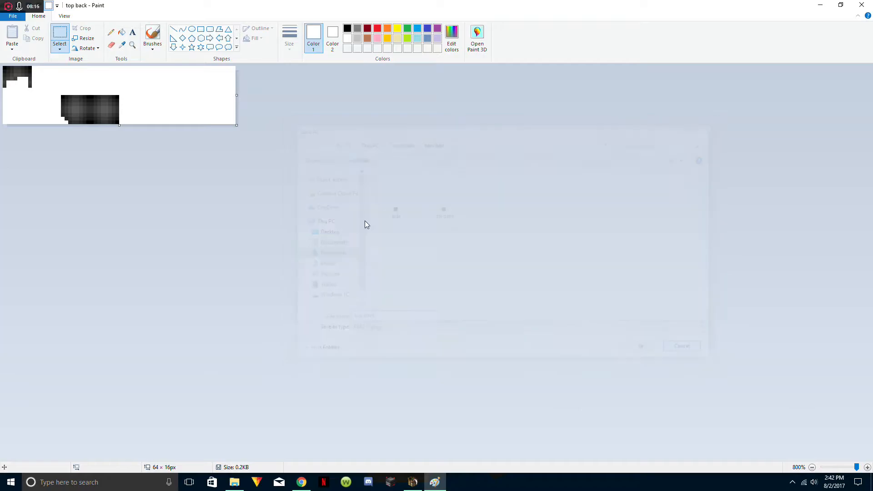
- Crop the canvas to the 8 × 8 px front hair block and save it as a PNG named front in the new hair folder
left_click_drag(236, 95, 23, 97)
left_click(13, 16)
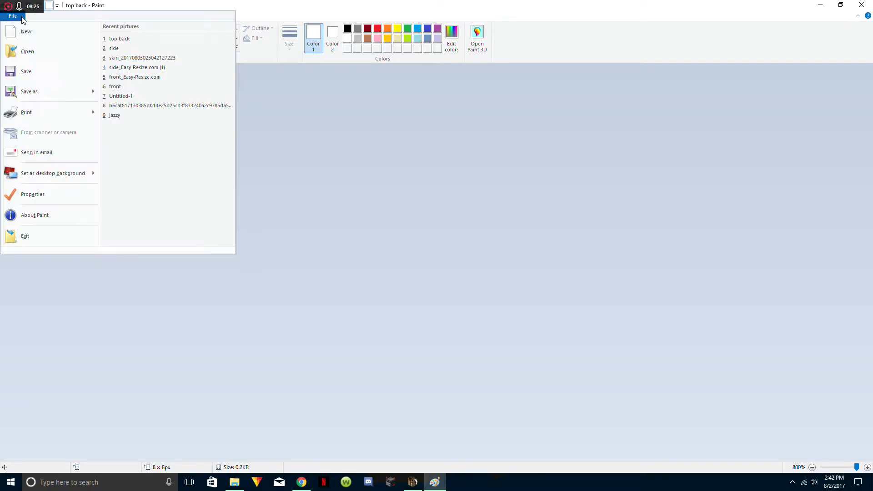
left_click(45, 98)
type("front")
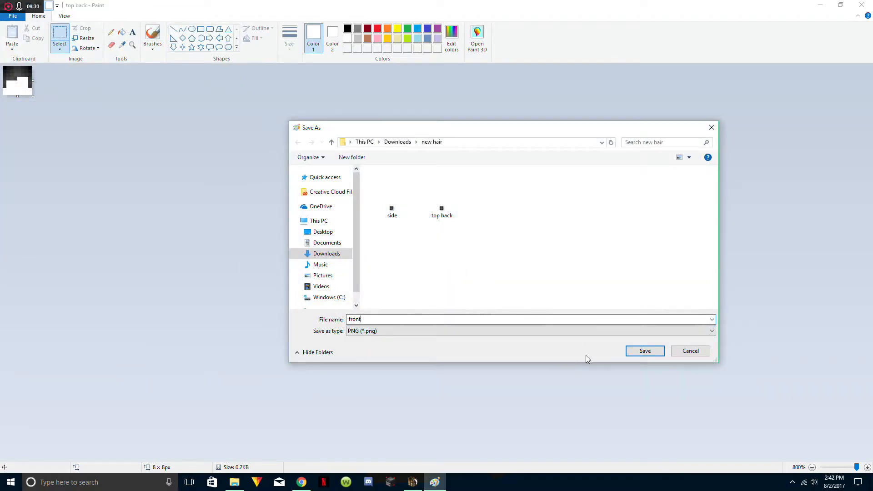
left_click(658, 354)
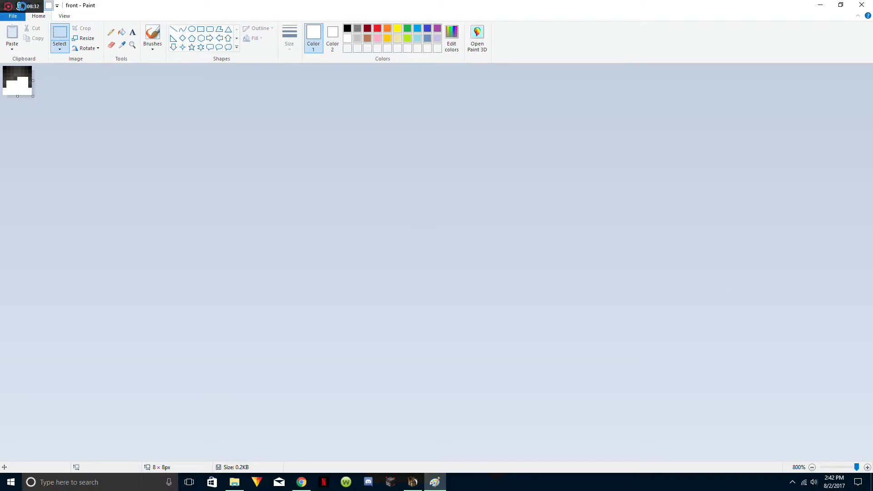
- Undo the last crop and check the saved hair images in the new hair folder in File Explorer
left_click(26, 8)
left_click(26, 8)
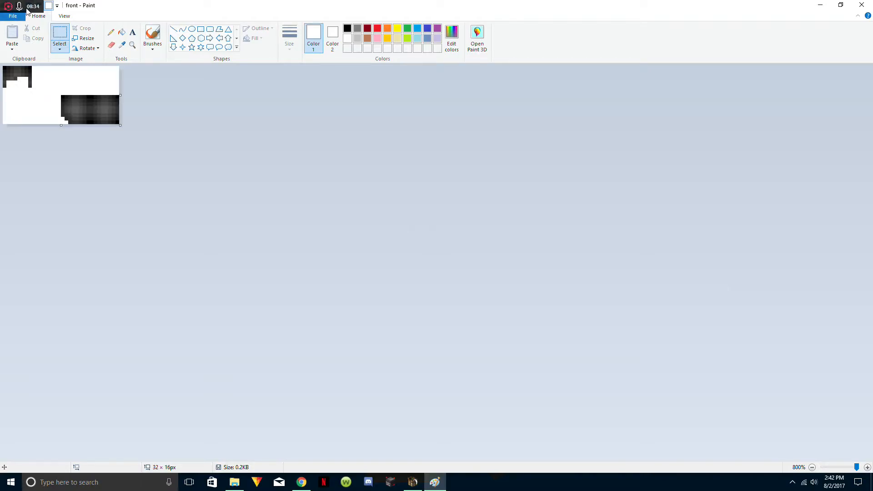
left_click(234, 482)
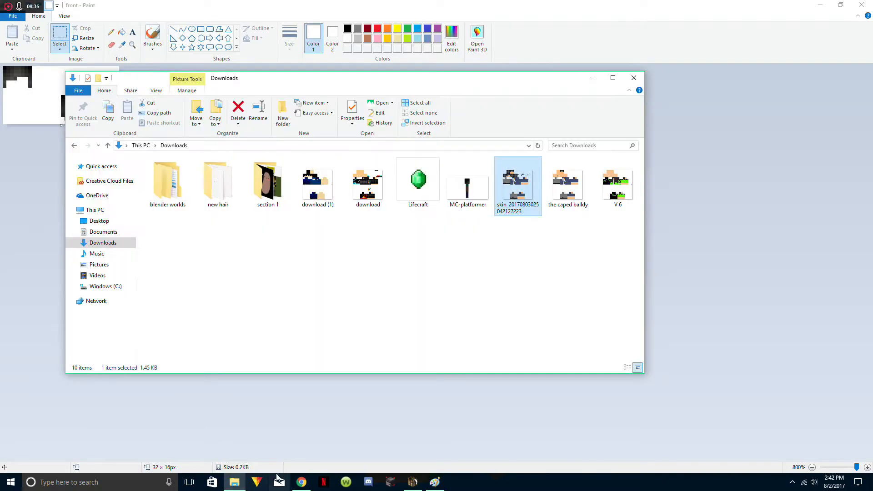
left_click(725, 323)
left_click(234, 482)
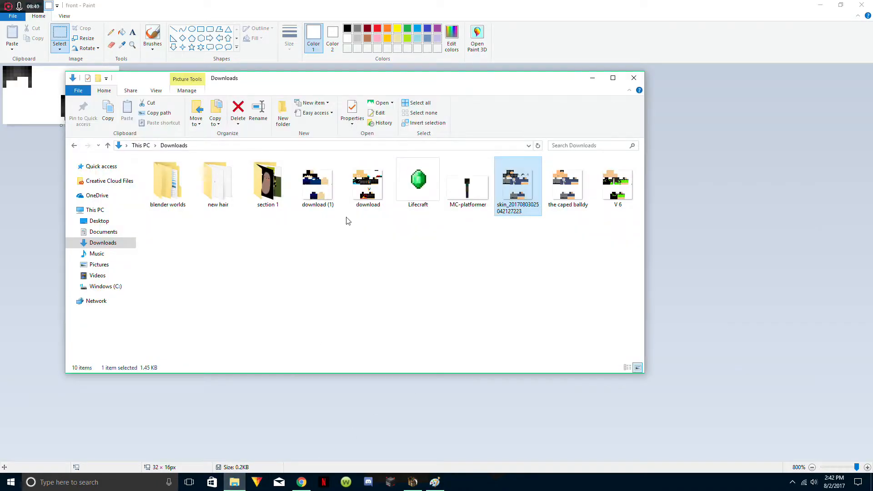
double_click(230, 193)
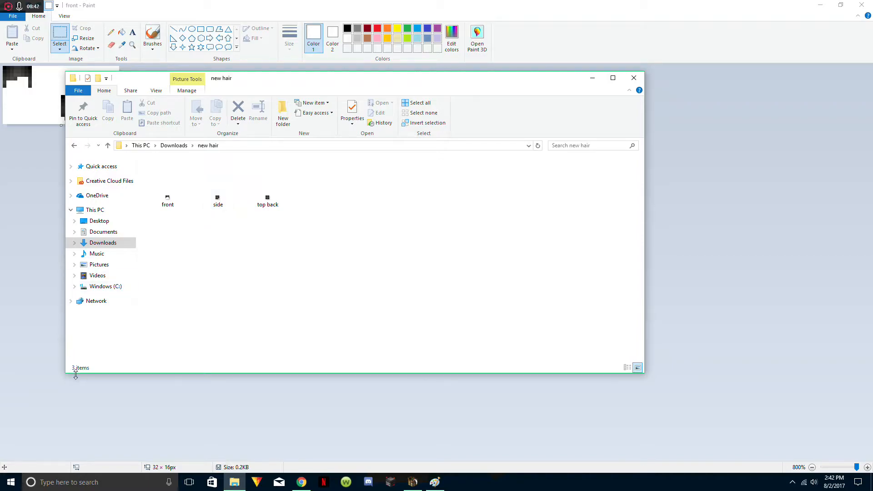
left_click(61, 378)
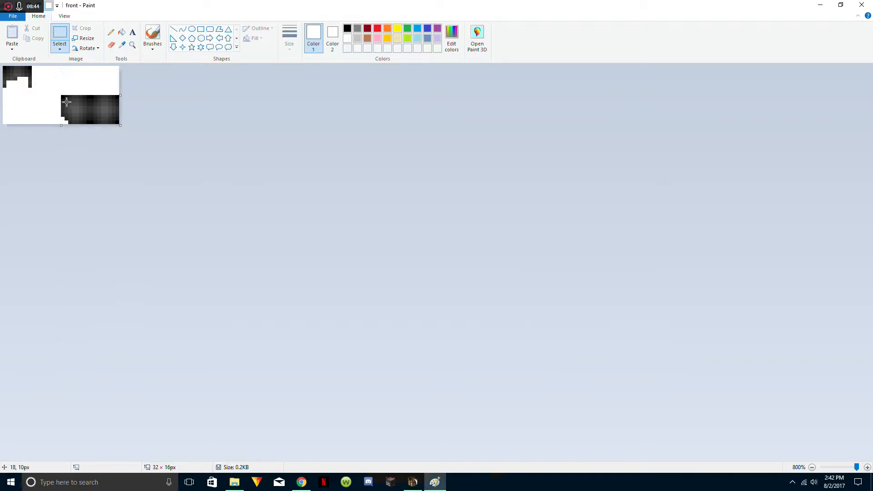
- Delete the remaining 16 × 8 px block of hair textures from the uncropped front image
mouse_move(61, 95)
left_mouse_down()
mouse_move(69, 107)
mouse_move(131, 126)
left_mouse_up()
right_click(102, 118)
left_click(124, 184)
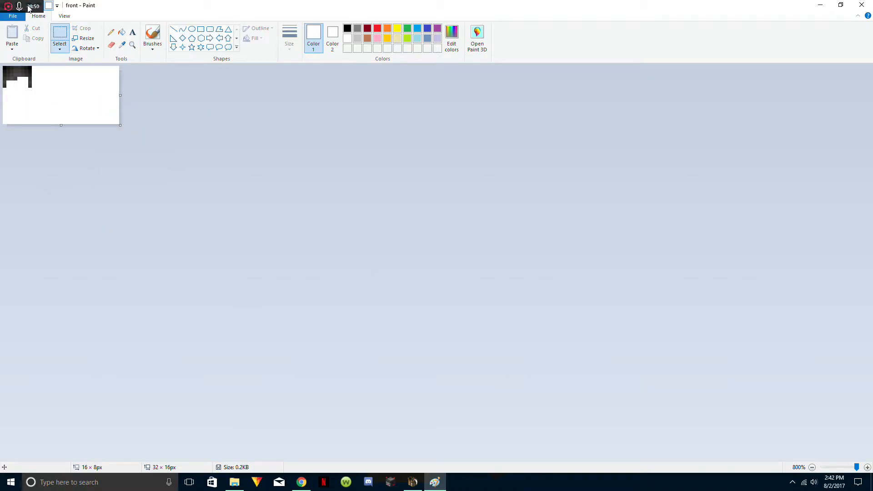
key("ctrl+z")
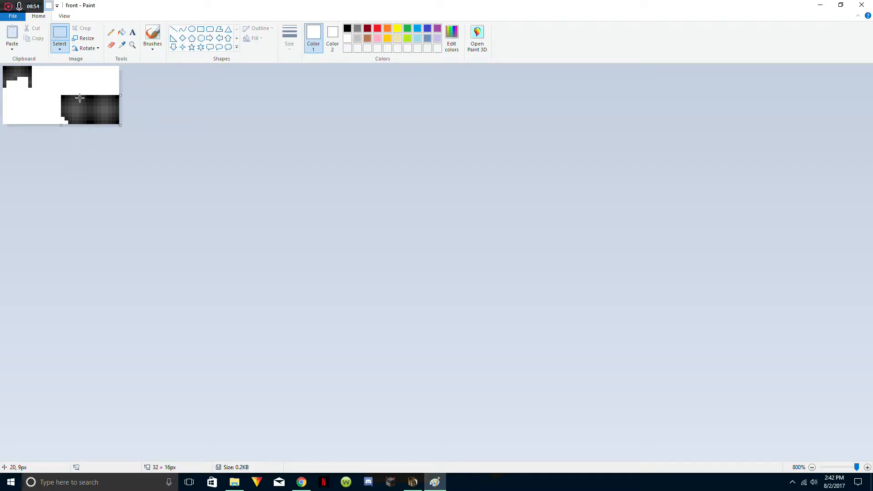
left_click_drag(93, 95, 128, 128)
left_click(54, 92)
left_click_drag(60, 94, 124, 140)
right_click(95, 110)
left_click(109, 176)
- Close the front image without saving the changes and look over the three hair images in the new hair folder
left_click(861, 5)
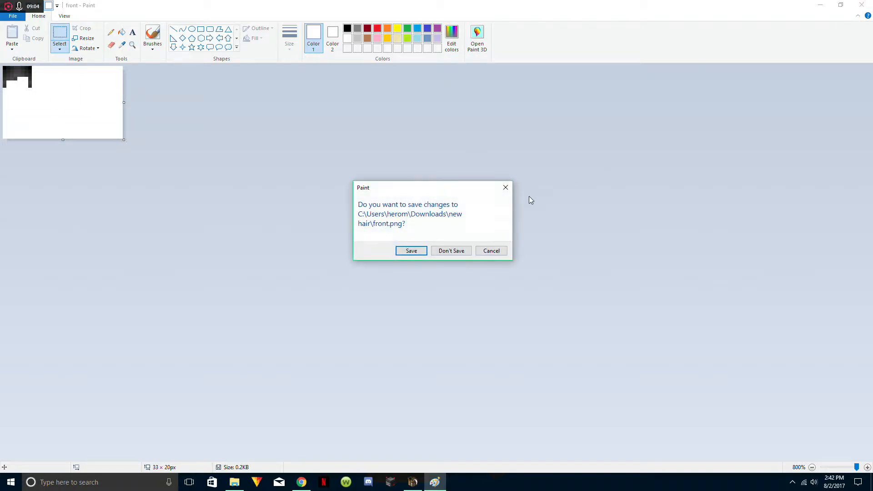
left_click(466, 253)
left_click(169, 204)
left_click(206, 208)
left_click(254, 201)
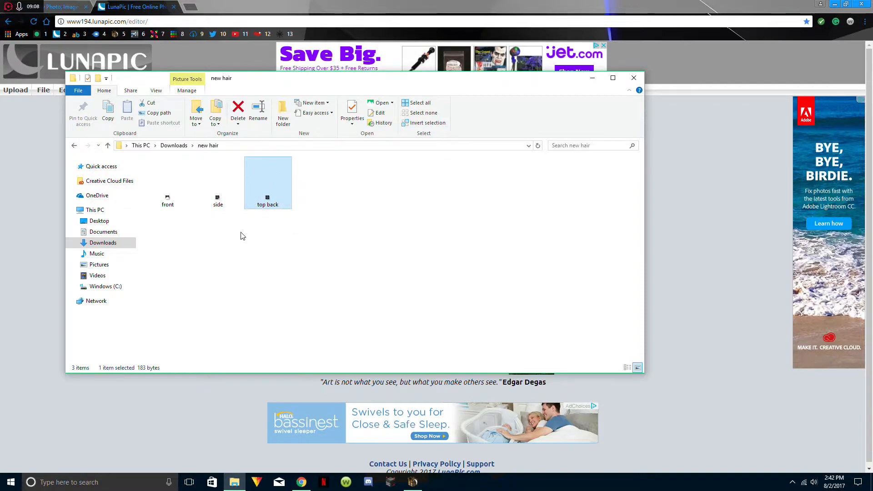
left_click(179, 203)
left_click(243, 205)
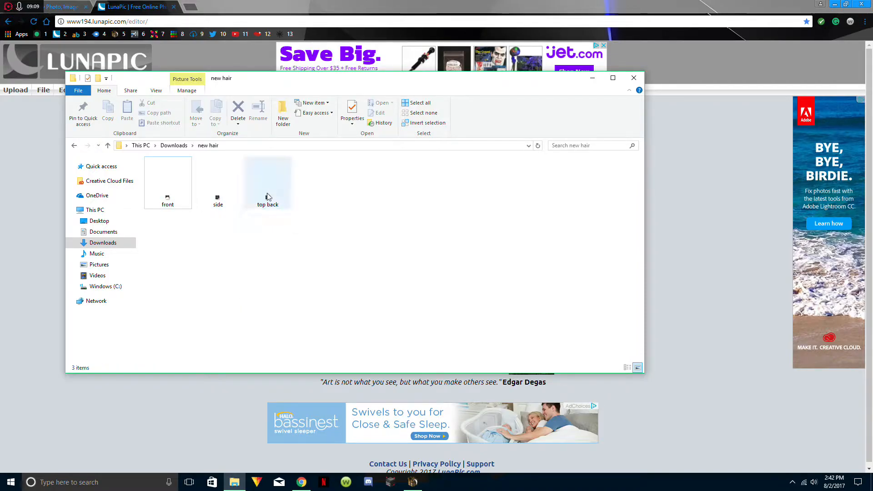
left_click(153, 429)
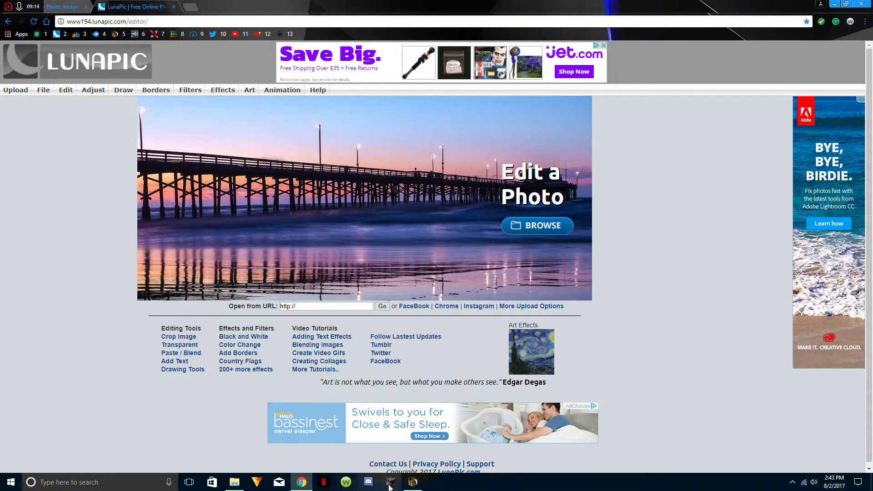
- Preview the front image from the new hair folder in Photos and close the viewer
left_click(235, 482)
left_click(266, 193)
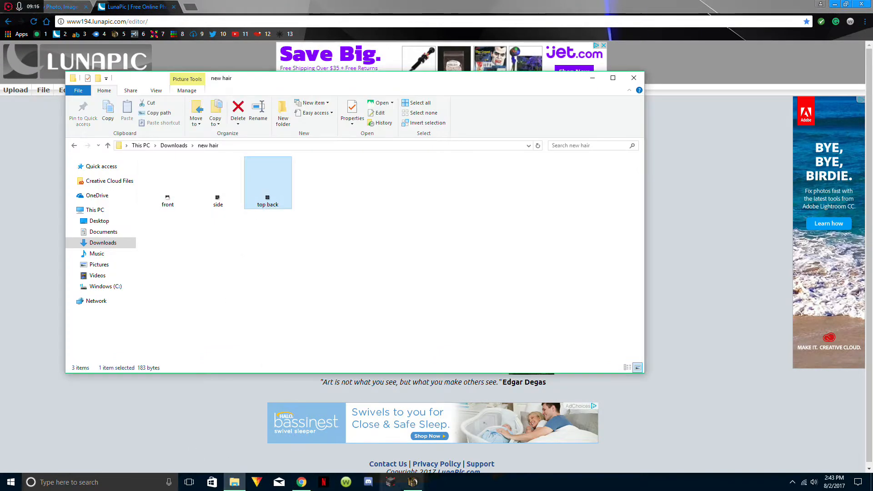
double_click(182, 195)
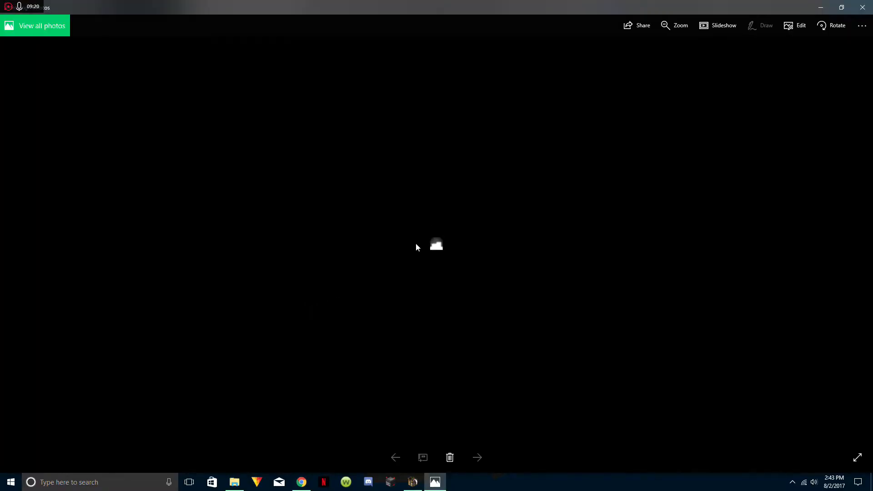
left_click(863, 8)
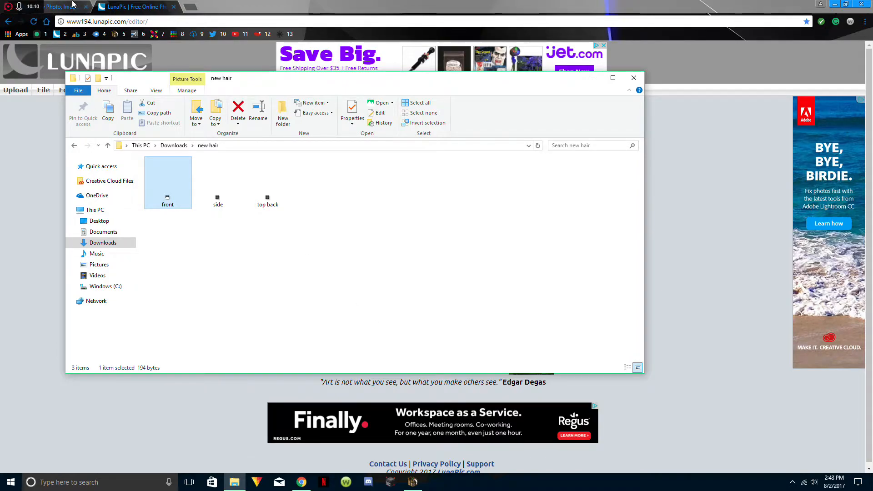
- Switch to the Easy Resize page in Chrome and upload the front, side and top back images from the new hair folder
left_click(39, 6)
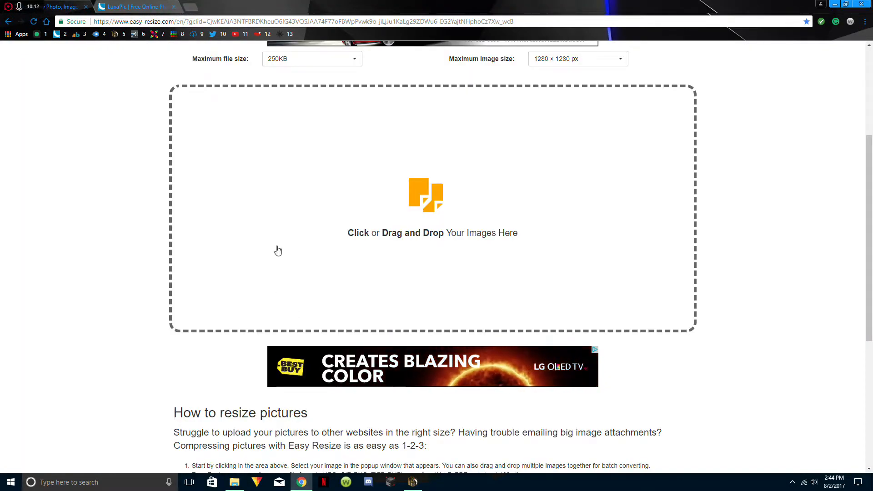
scroll(182, 286, "up", 4)
scroll(231, 470, "down", 3)
left_click(235, 482)
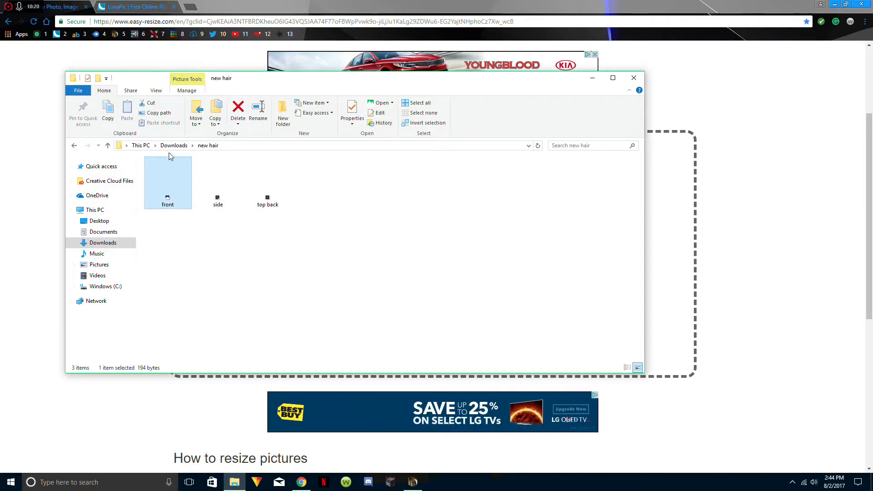
right_click(165, 203)
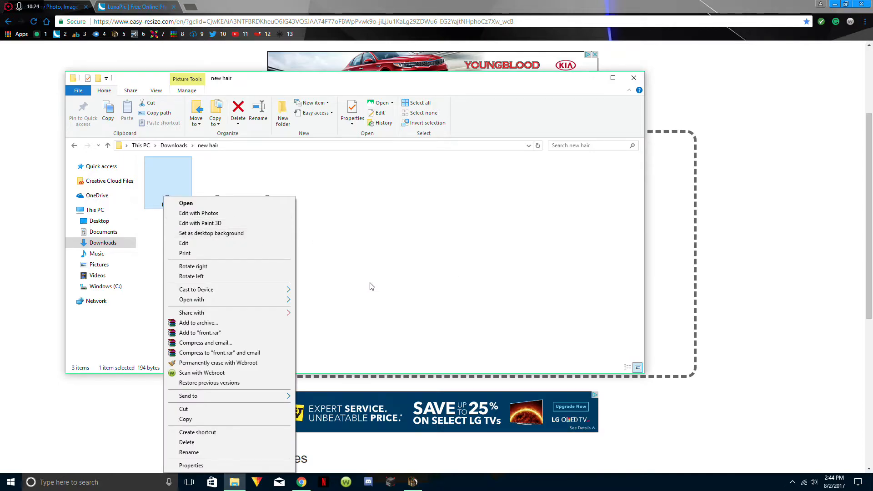
left_click(240, 190)
left_click(164, 256)
left_click(165, 185)
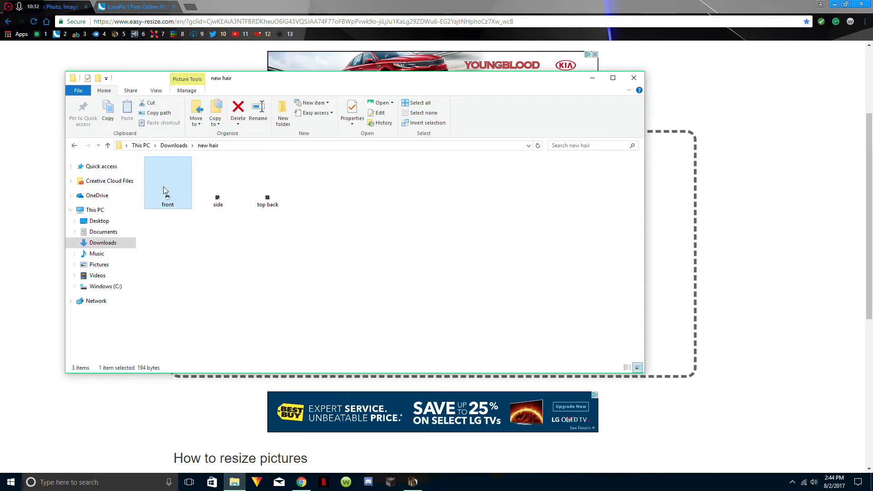
left_click_drag(163, 186, 675, 282)
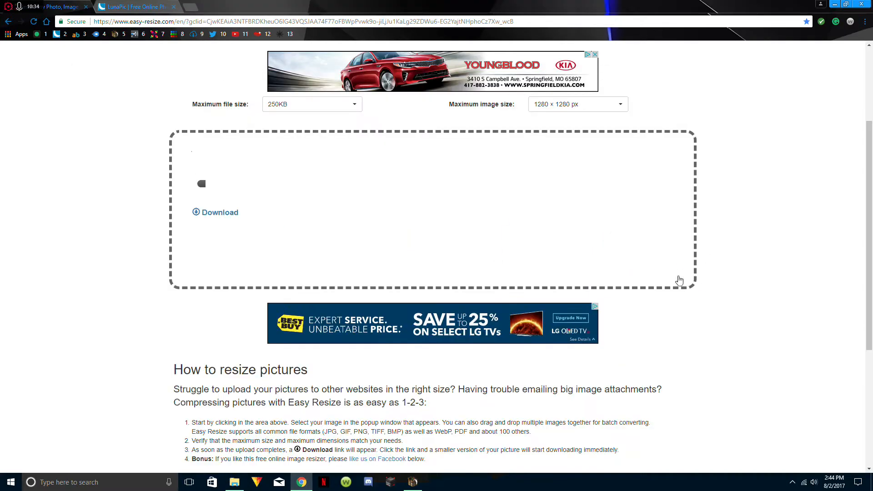
left_click(234, 481)
left_click_drag(225, 234, 713, 246)
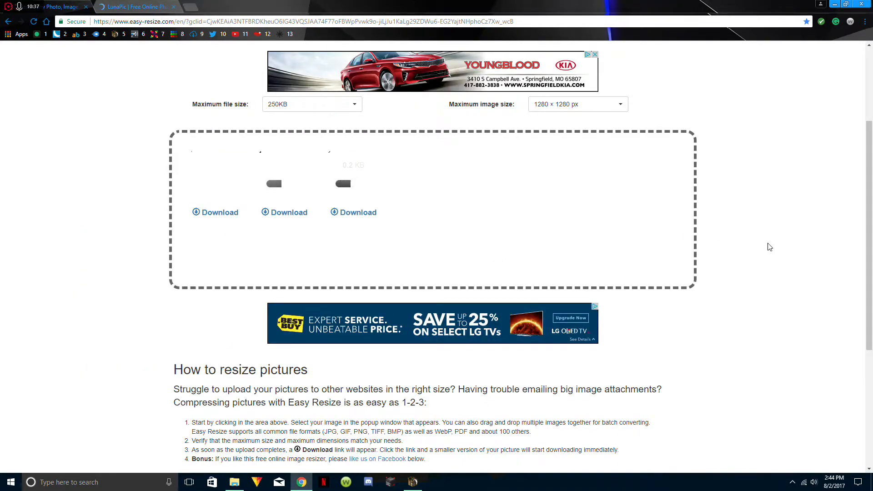
- Download the resized front, top back and side images from the Easy Resize page
left_click(220, 212)
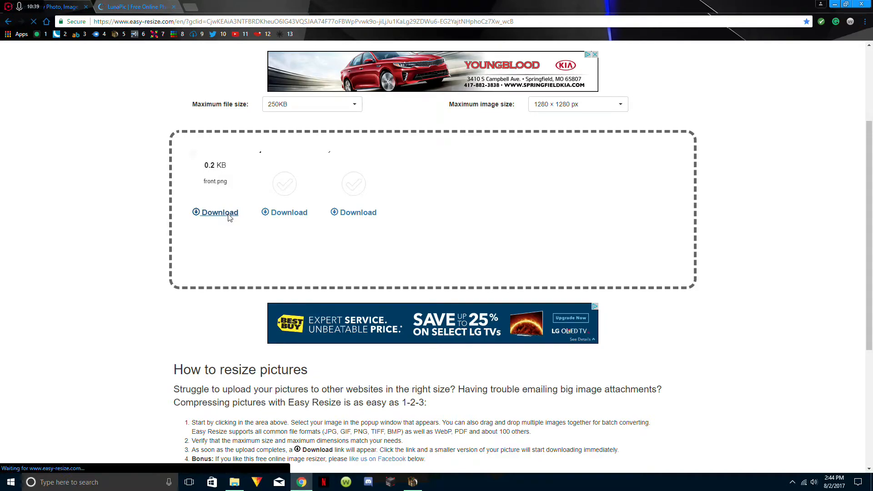
left_click(283, 215)
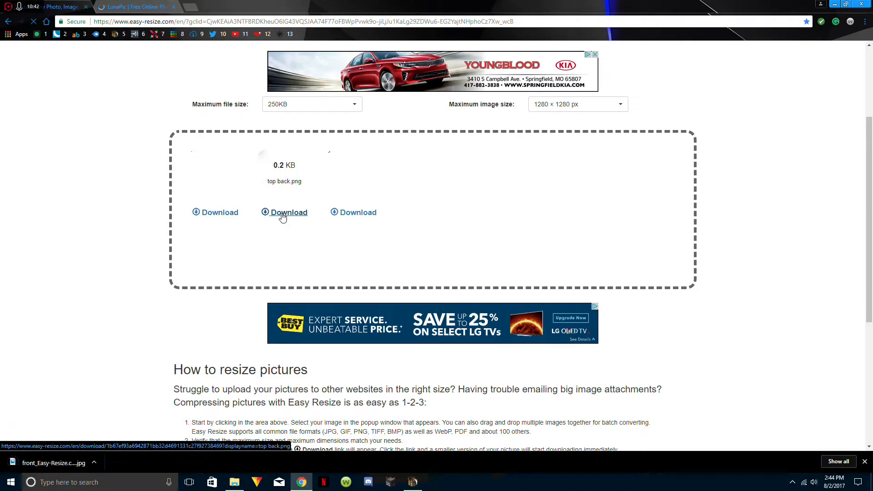
left_click(354, 213)
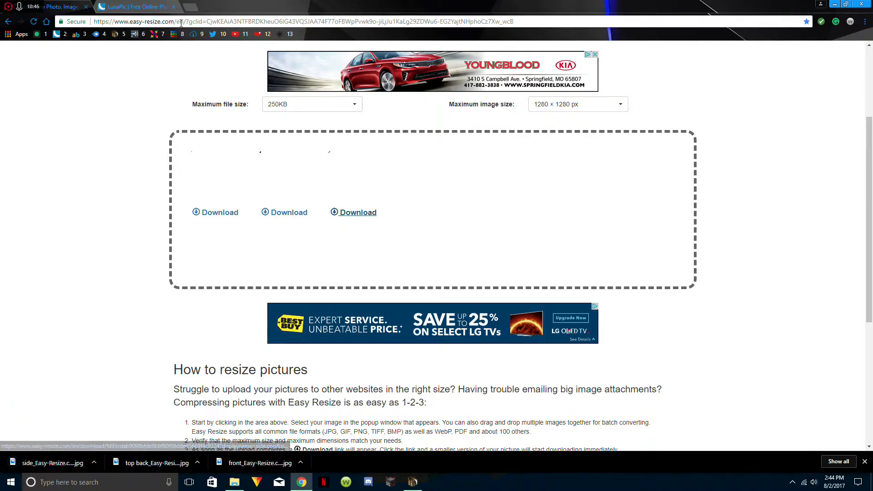
- Bring up the LunaPic page and look over the resized hair images in the Downloads folder
left_click(131, 6)
left_click(234, 482)
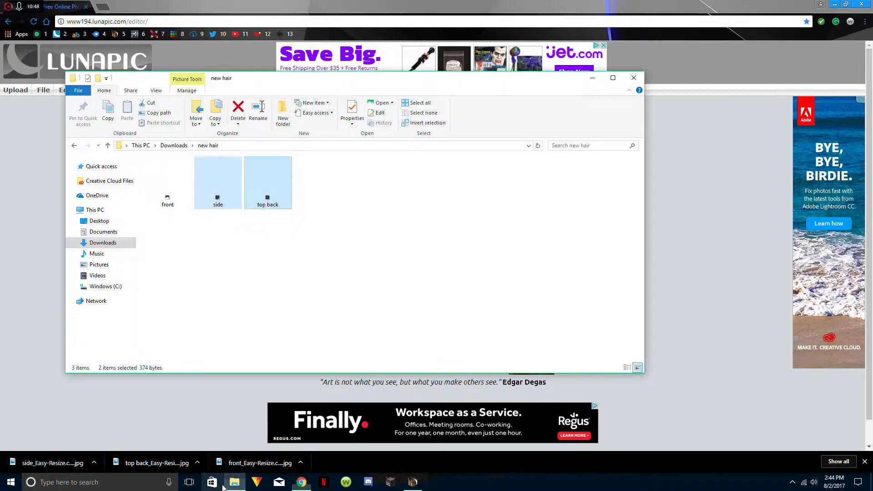
left_click(102, 243)
left_click(432, 191)
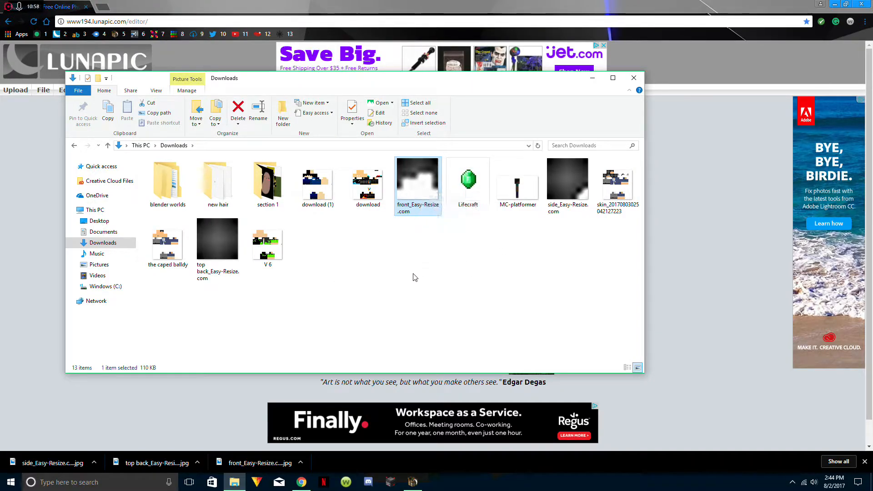
- Switch to Mine-imator and create a Human character using the skin file "the caped balldy"
left_click(412, 482)
left_click(13, 20)
left_click(22, 46)
left_click(309, 224)
left_click(287, 257)
double_click(212, 132)
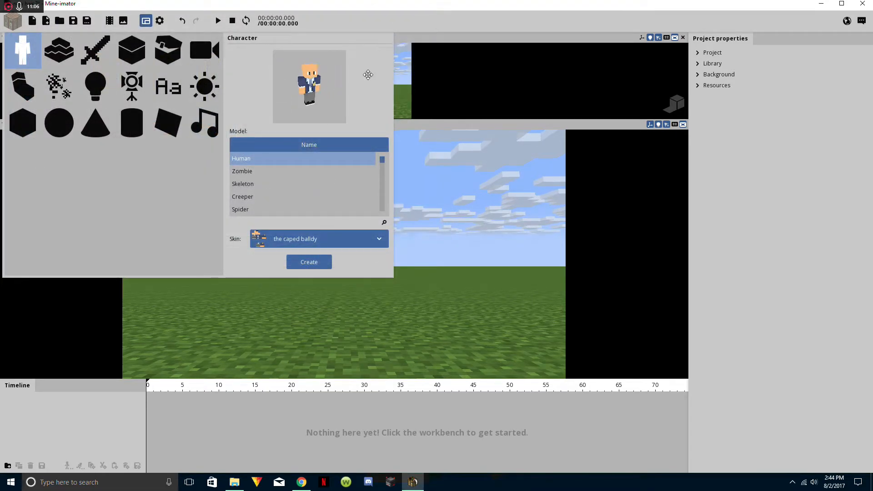
left_click(311, 262)
scroll(313, 266, "up", 4)
mouse_move(313, 265)
left_mouse_down()
mouse_move(345, 291)
mouse_move(313, 266)
left_mouse_up()
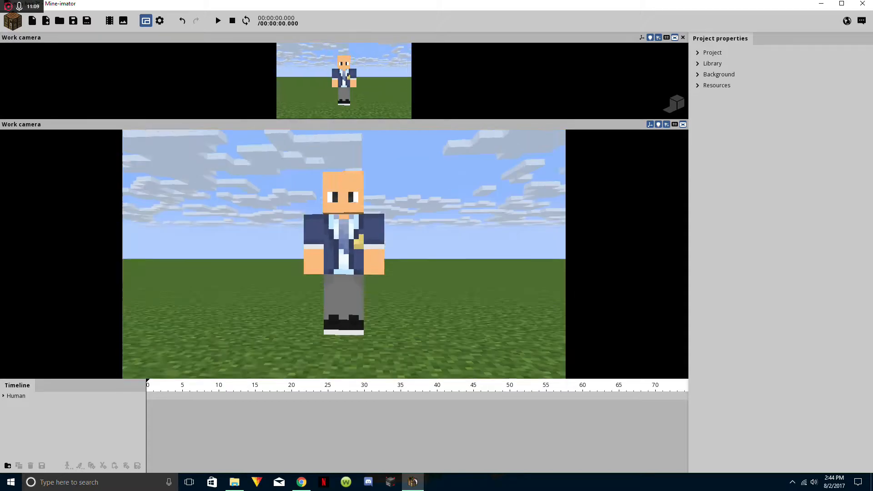
- Set the Human character's X, Y and Z position to 0
left_click(356, 234)
left_click(559, 101)
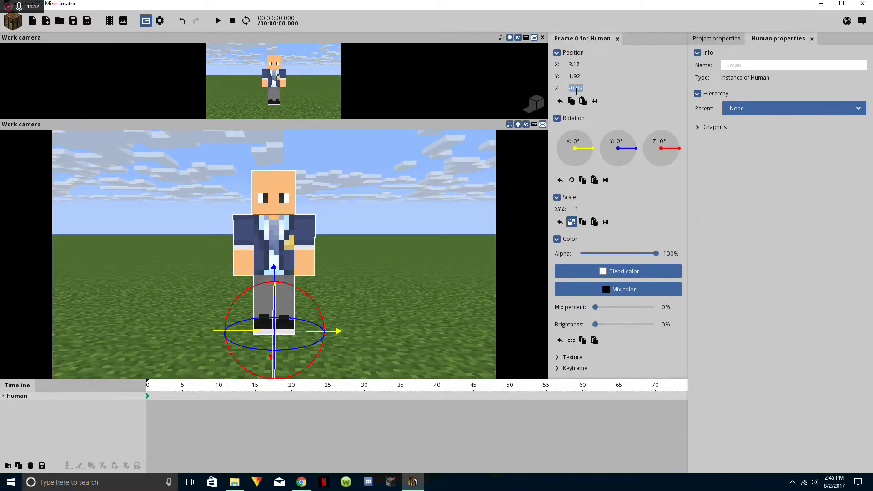
type("0")
left_click(578, 77)
type("0")
left_click(578, 65)
type("0")
left_click(560, 101)
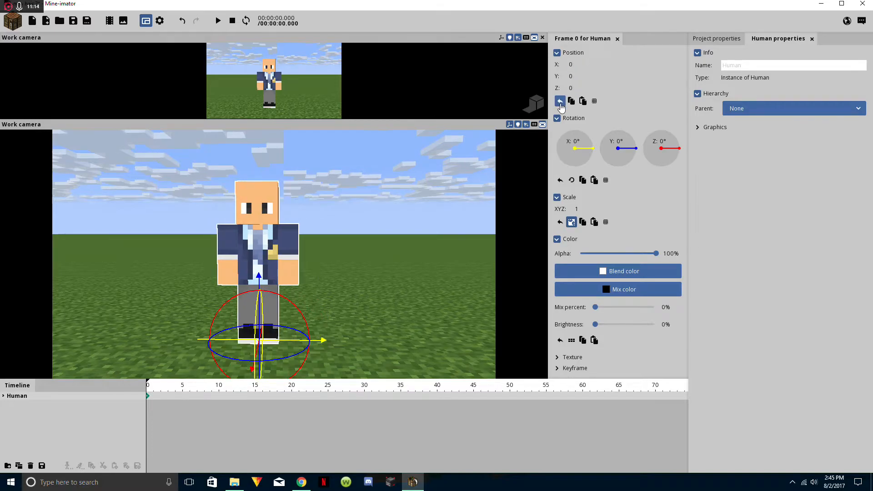
left_click(182, 20)
left_click(182, 21)
- Examine the Human character's bald head in the work camera view from several angles and close up
left_click(384, 182)
left_click_drag(384, 182, 459, 218)
right_click_drag(384, 182, 376, 197)
left_click_drag(376, 197, 345, 144)
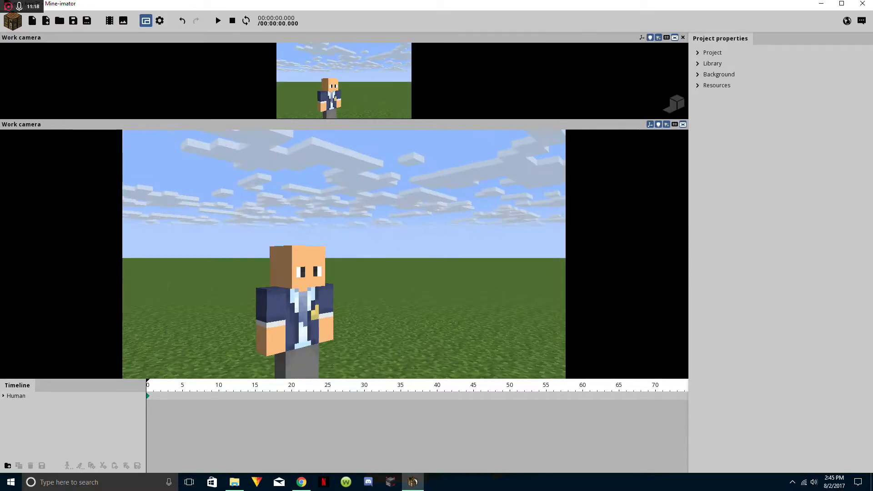
right_click_drag(345, 144, 368, 218)
left_click_drag(369, 219, 358, 222)
left_click(306, 480)
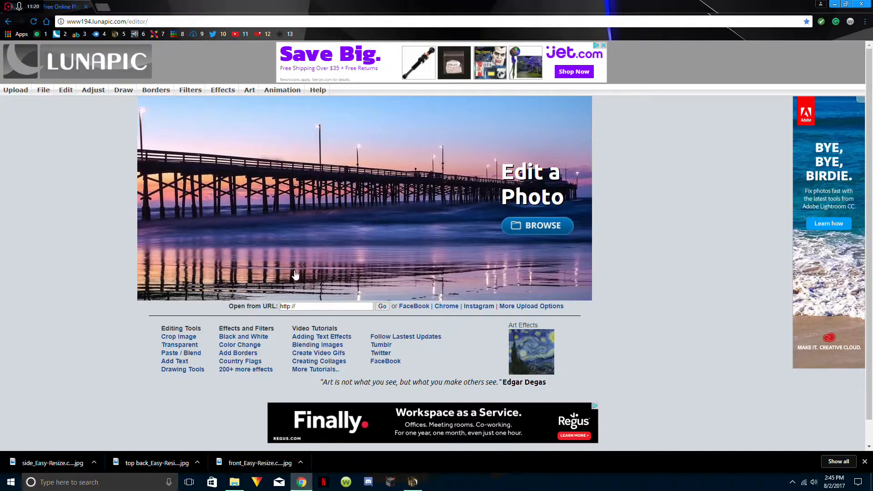
left_click(411, 482)
left_click_drag(286, 245, 305, 260)
right_click_drag(305, 261, 300, 259)
key("w")
left_click_drag(300, 260, 290, 257)
key("w")
right_click_drag(291, 257, 293, 267)
key("s")
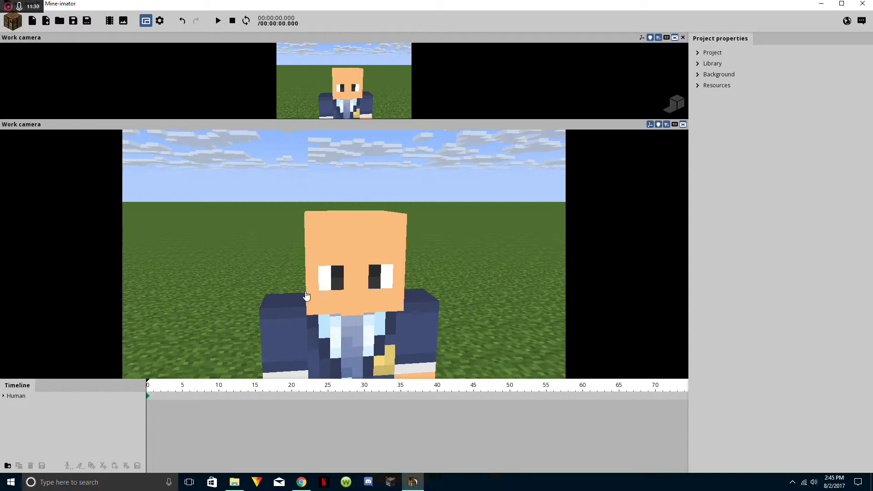
left_click(301, 482)
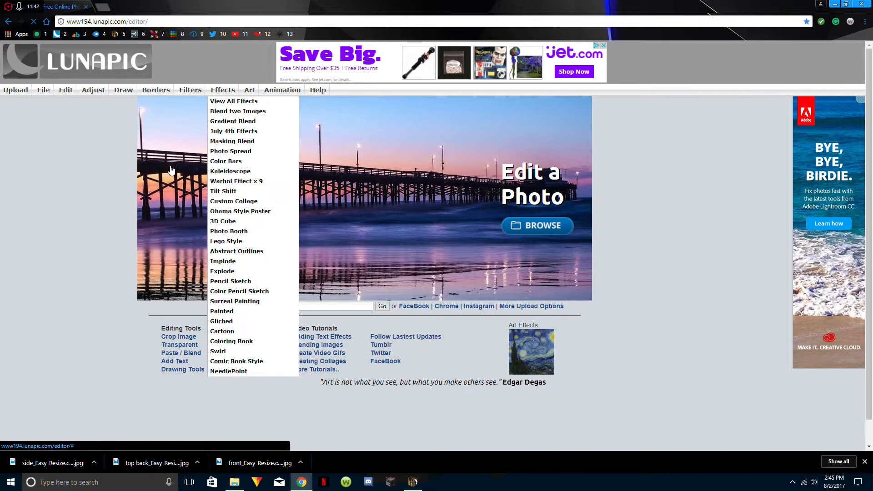
left_click(553, 233)
left_click(405, 230)
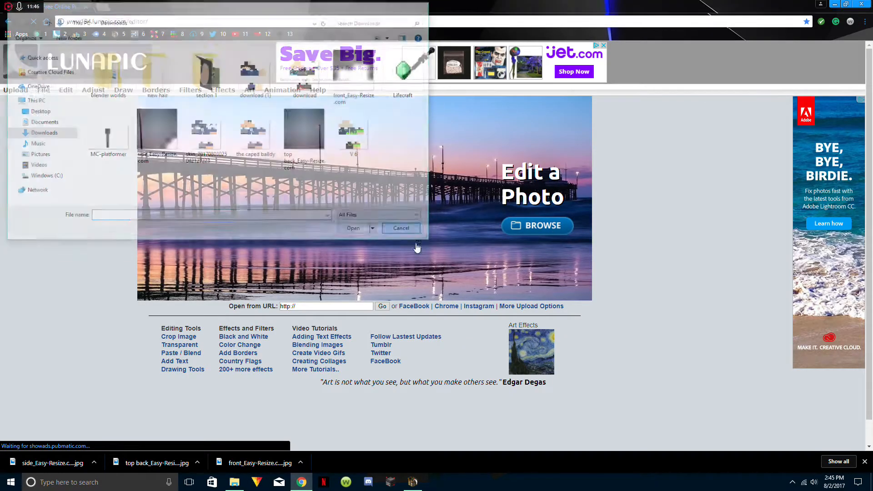
- Open the front_Easy-Resize.com image from the Downloads folder for editing in Paint
left_click(865, 461)
left_click(234, 482)
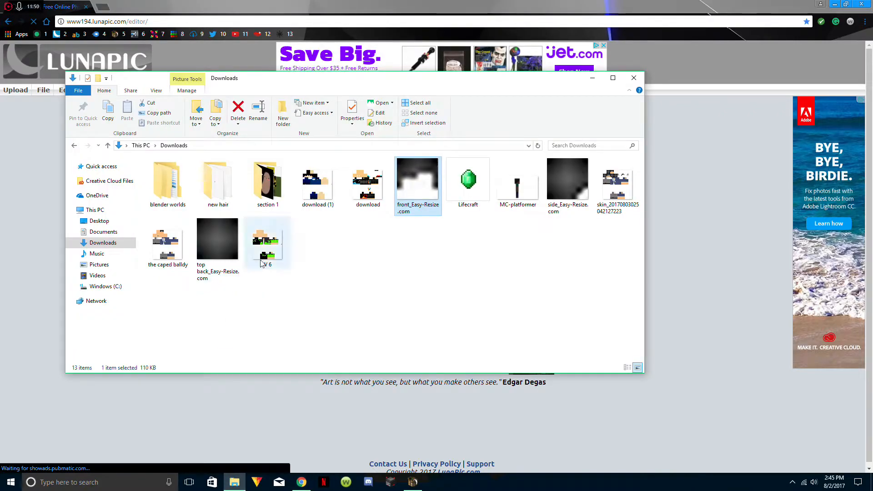
right_click(417, 207)
left_click(453, 244)
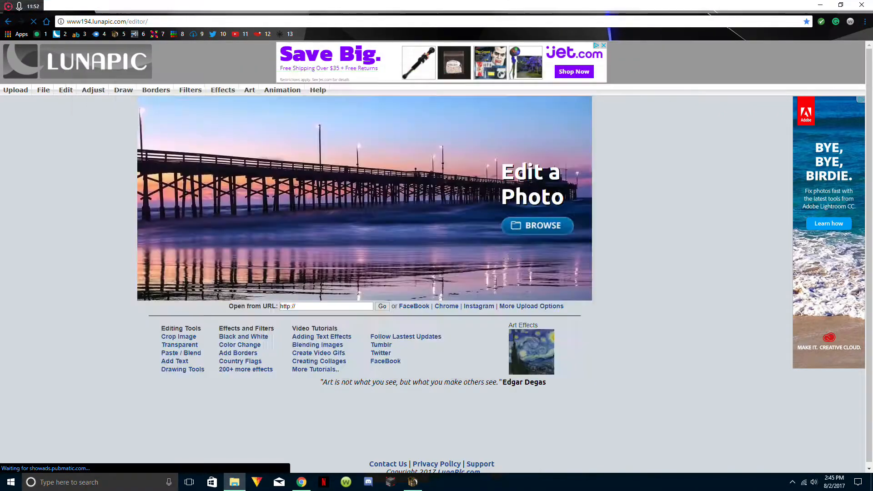
left_click(811, 467)
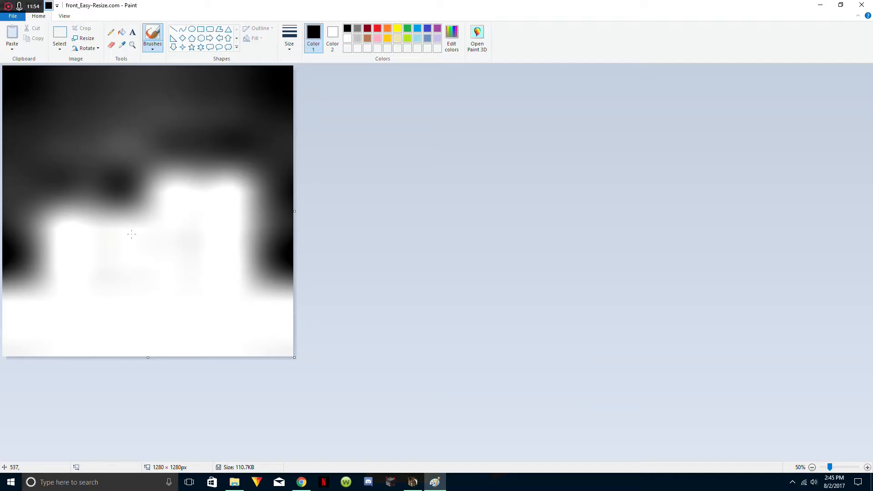
left_click(59, 34)
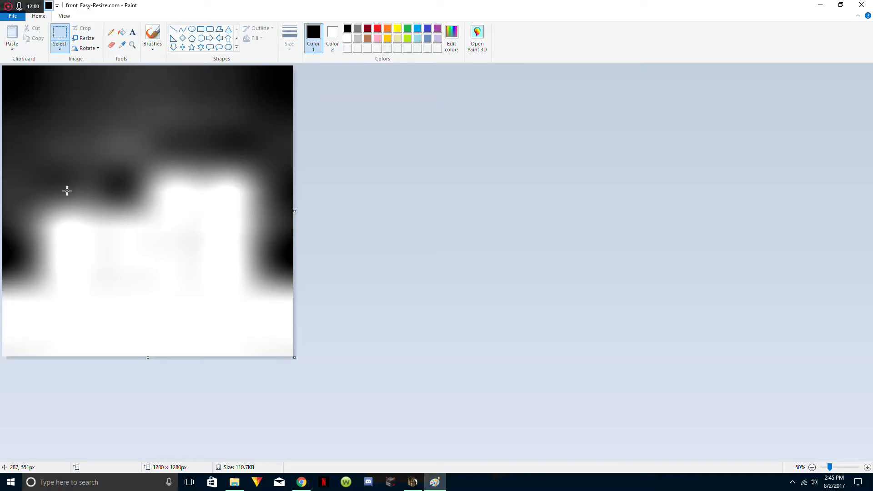
left_click_drag(253, 344, 255, 373)
right_click(245, 333)
left_click(267, 392)
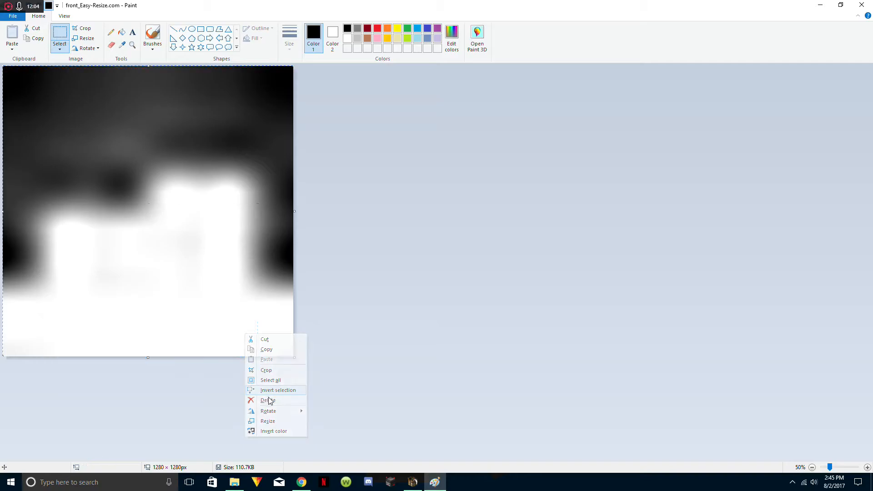
left_click_drag(46, 209, 238, 370)
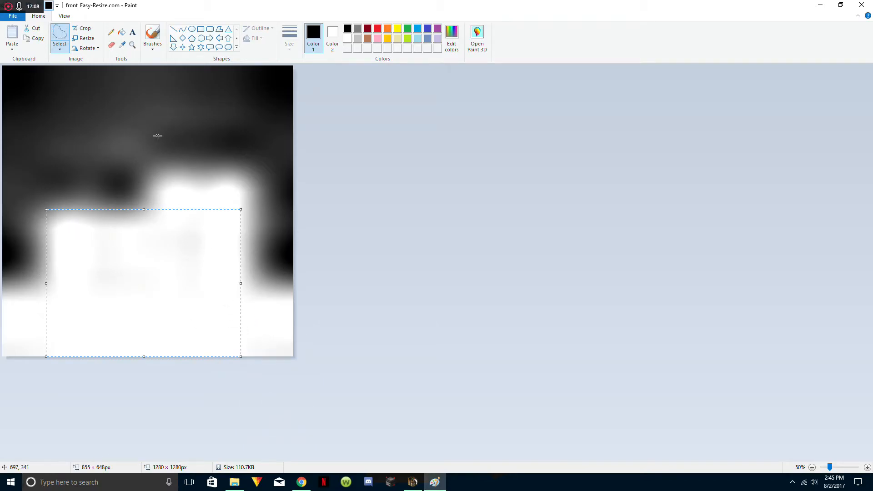
- Delete a rectangular block about 969 × 667 px from the lower middle of the front hair image
left_click(60, 49)
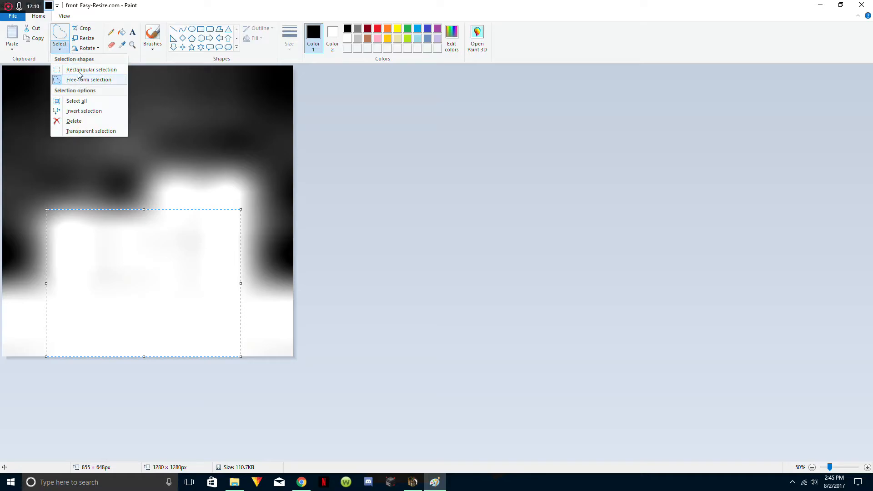
left_click(82, 70)
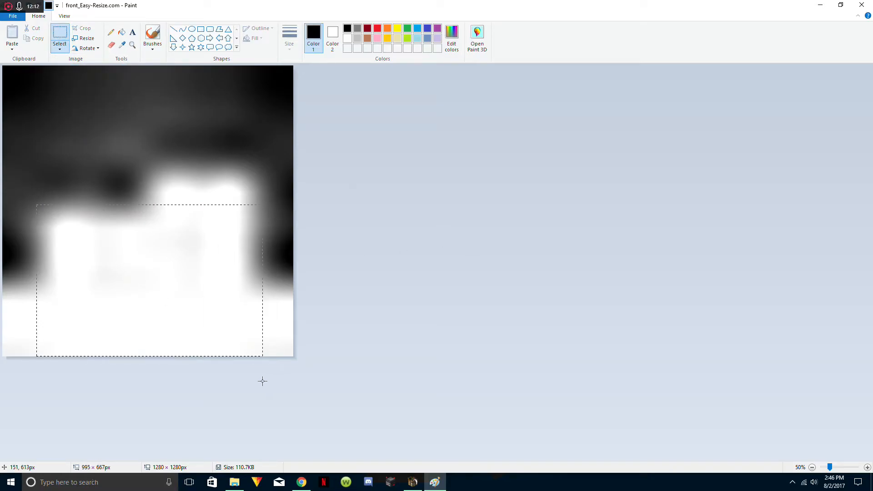
right_click(221, 322)
left_click(239, 389)
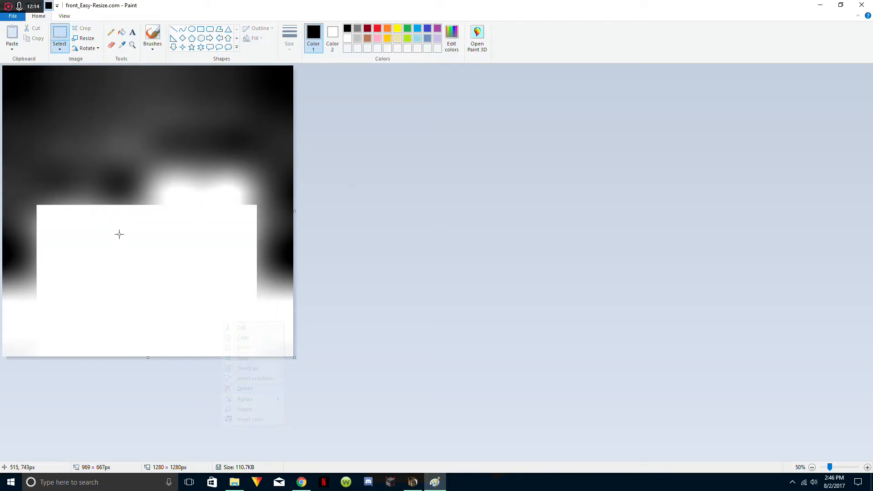
- Delete the rectangular areas below the hair in the image's two lower corners, the left one about 198 × 293 px
right_click(33, 341)
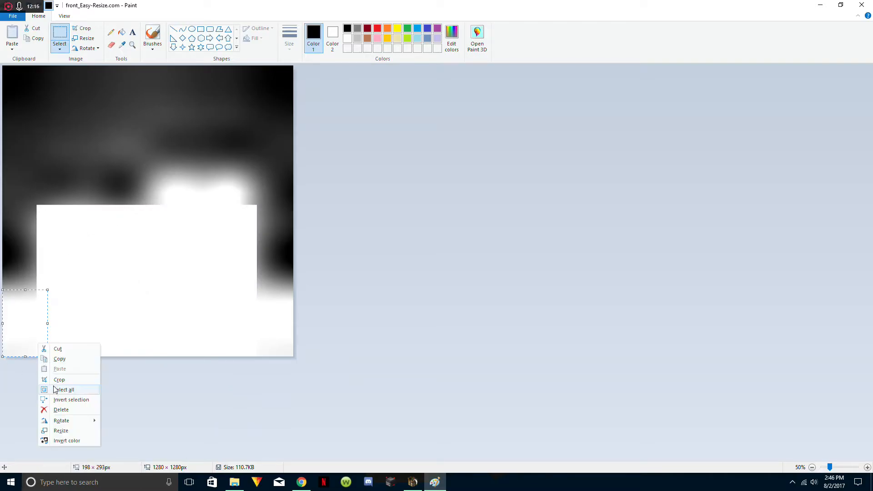
left_click(57, 409)
left_click_drag(260, 302, 294, 355)
right_click(283, 342)
left_click(327, 406)
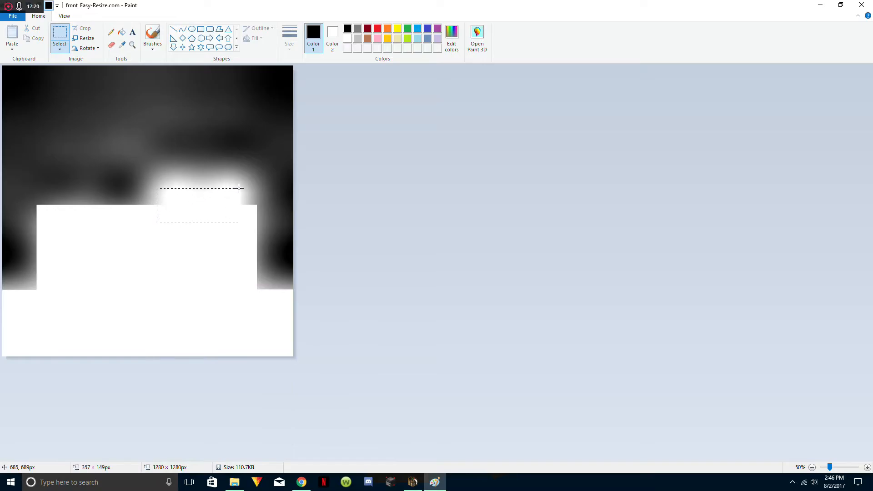
- Delete a block about 375 × 205 px from the raised gap in the hair's fringe and notch its two lower corners
right_click(232, 206)
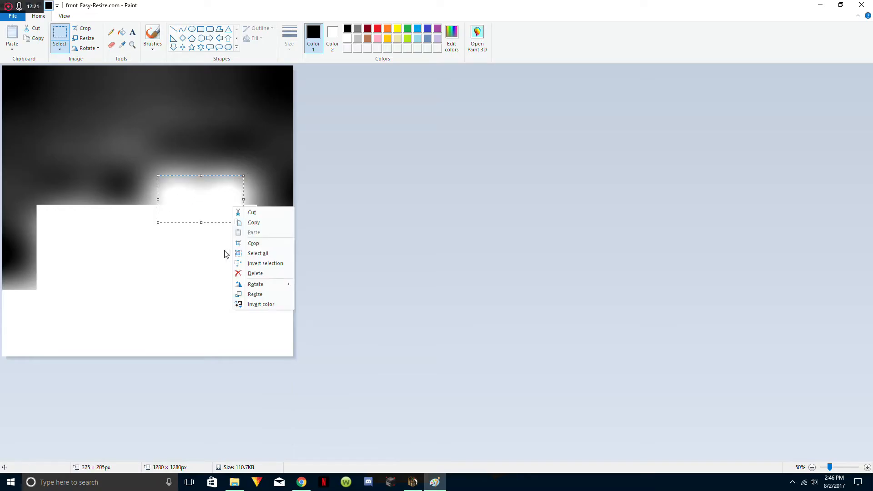
left_click(241, 274)
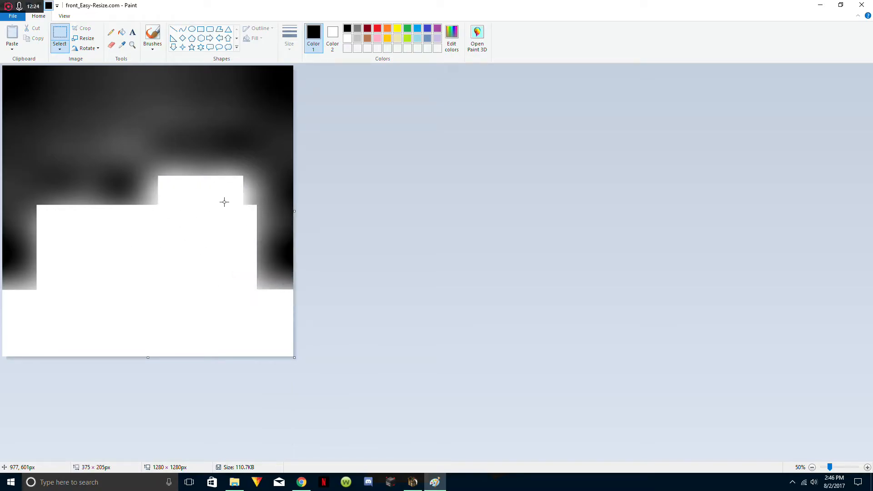
right_click(242, 204)
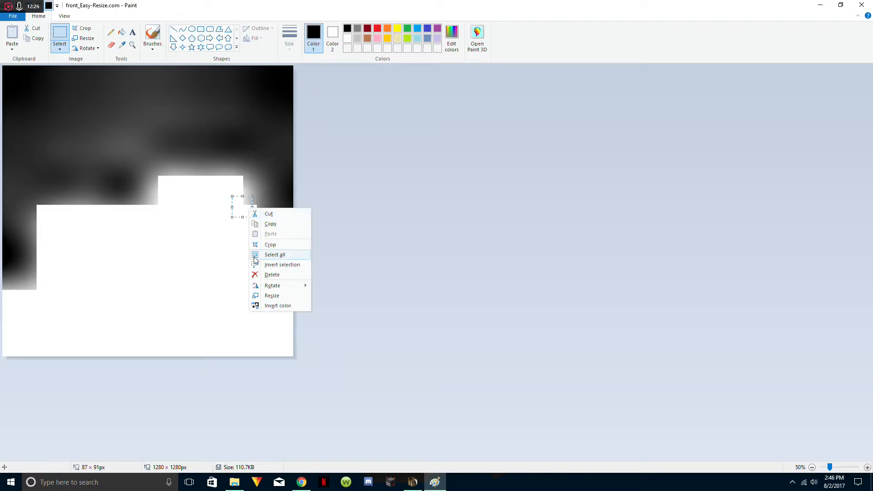
left_click(264, 275)
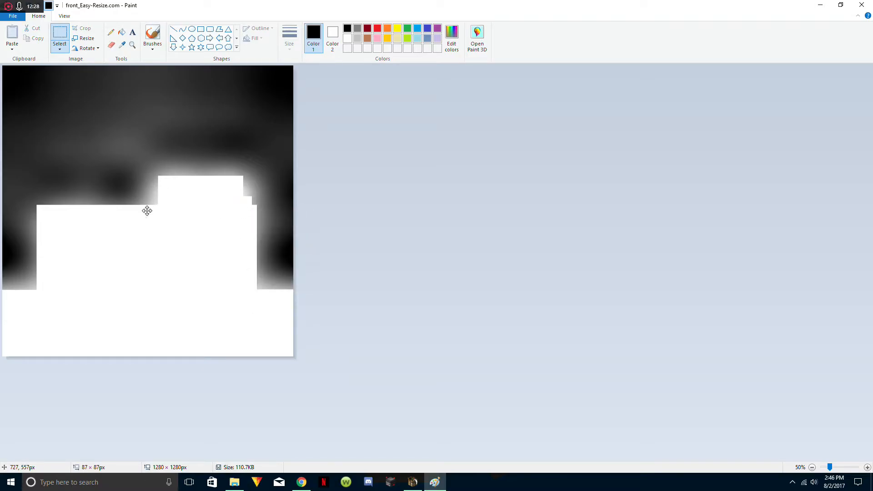
right_click(152, 196)
left_click(169, 266)
- Trim the blurred inner corners at the lower ends of both side hair strands with small rectangular deletions
right_click(33, 287)
left_click(59, 356)
right_click(34, 288)
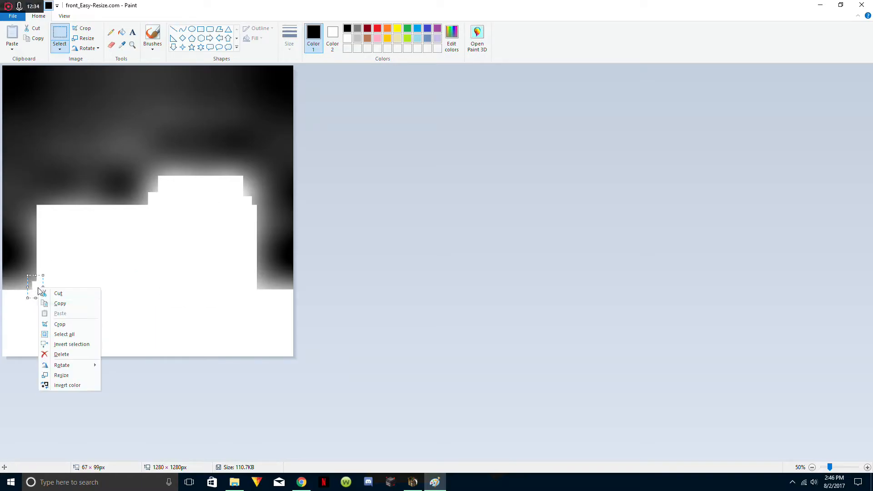
left_click(59, 357)
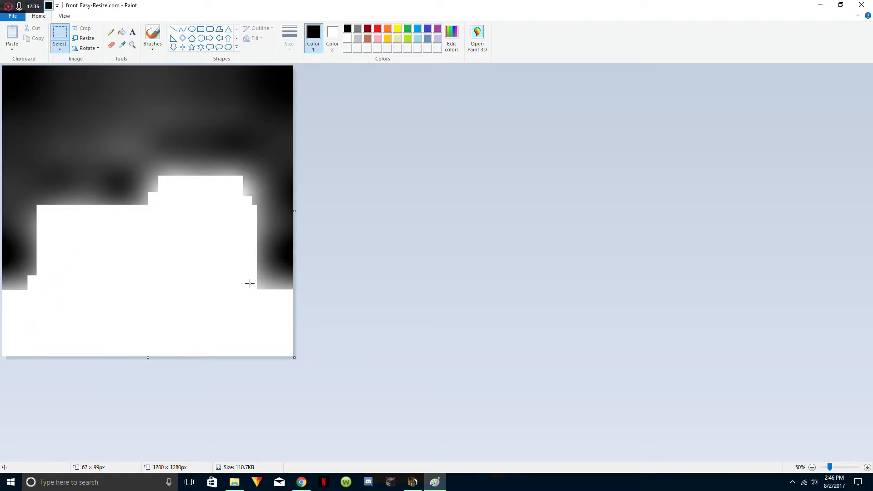
left_click_drag(261, 300, 265, 303)
right_click(265, 302)
left_click(290, 371)
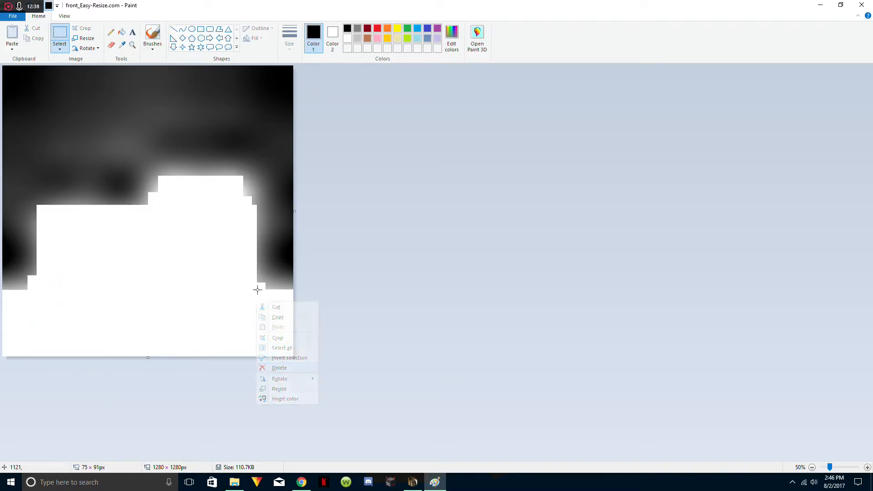
right_click(256, 290)
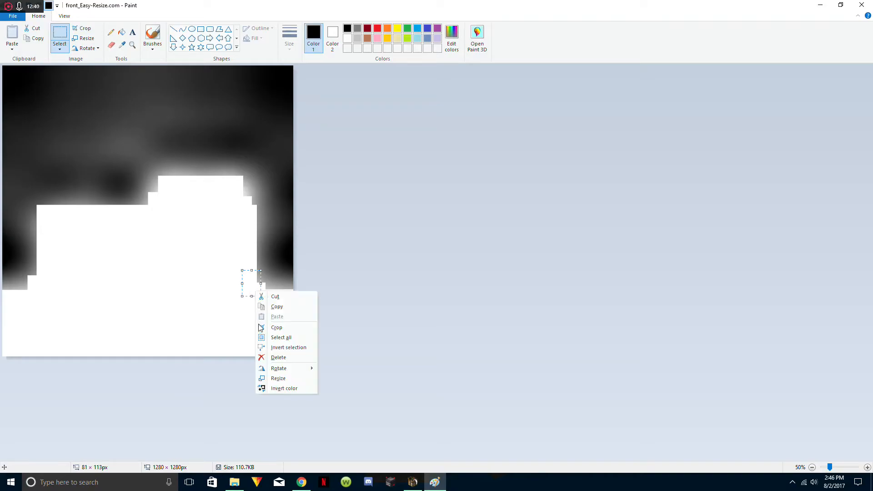
left_click(280, 357)
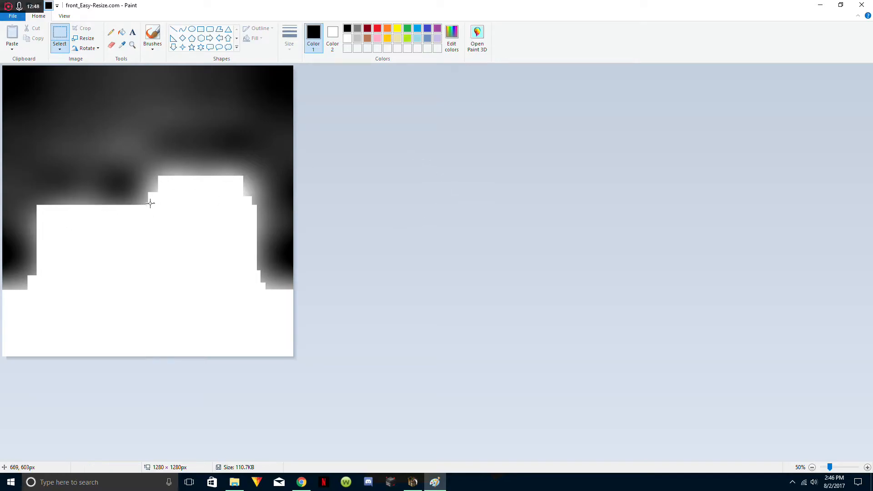
left_click_drag(140, 211, 140, 211)
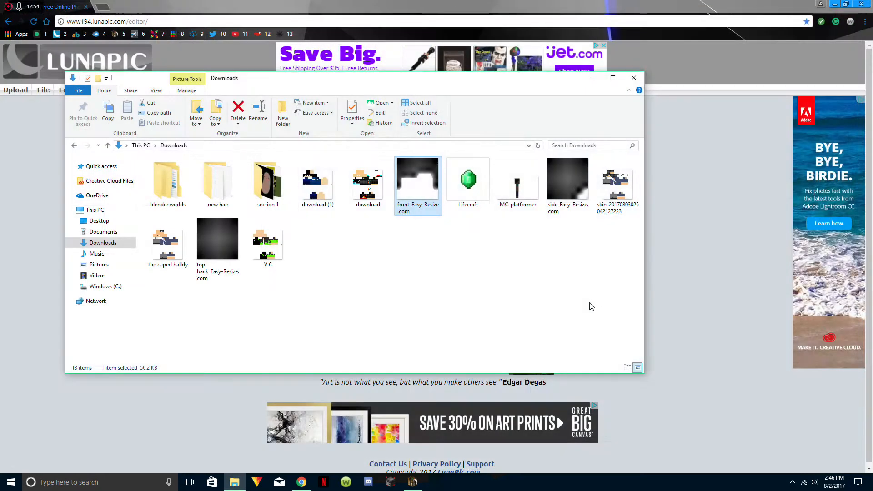
- Open the side_Easy-Resize.com image from the Downloads folder for editing in Paint
right_click(544, 157)
left_click(555, 181)
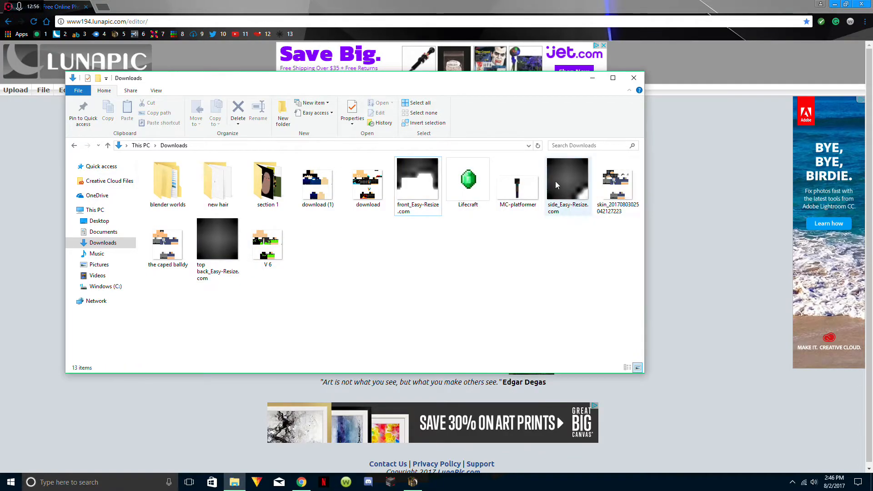
right_click(561, 178)
left_click(594, 224)
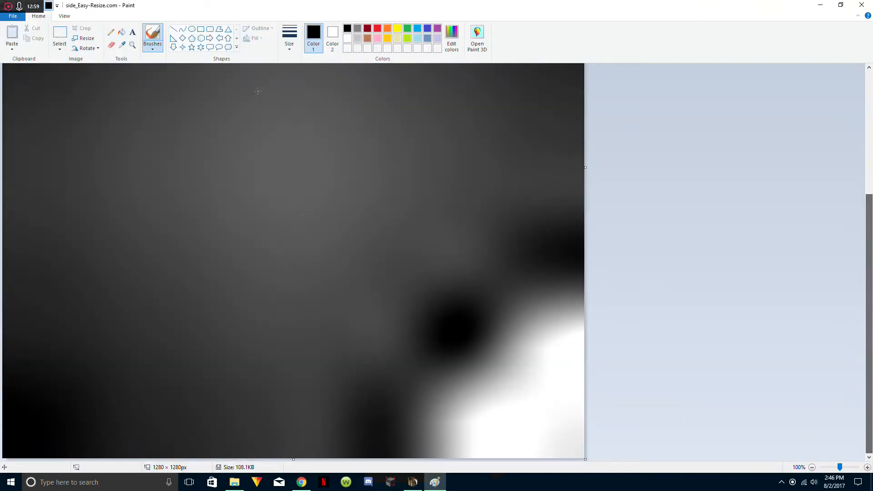
- Delete two overlapping blocks from the side hair image's white lower-right corner, about 319 × 162 px and 142 × 323 px
left_click(60, 34)
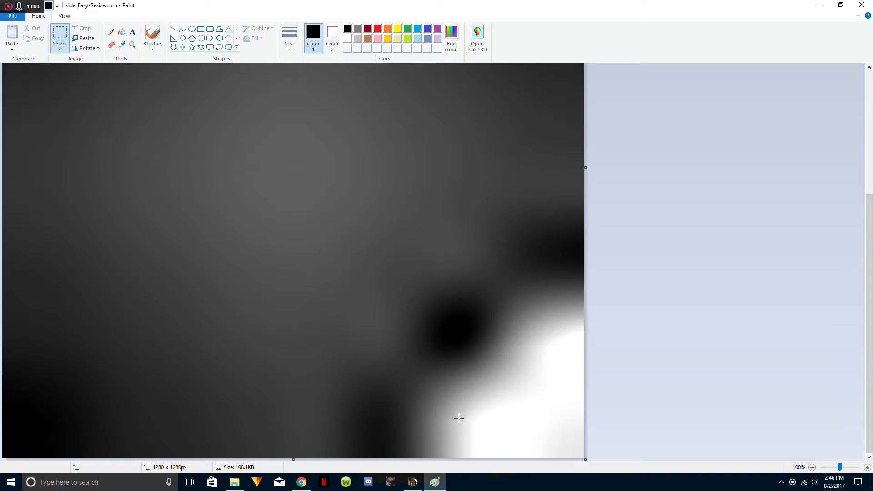
left_click_drag(538, 462, 586, 460)
right_click(549, 328)
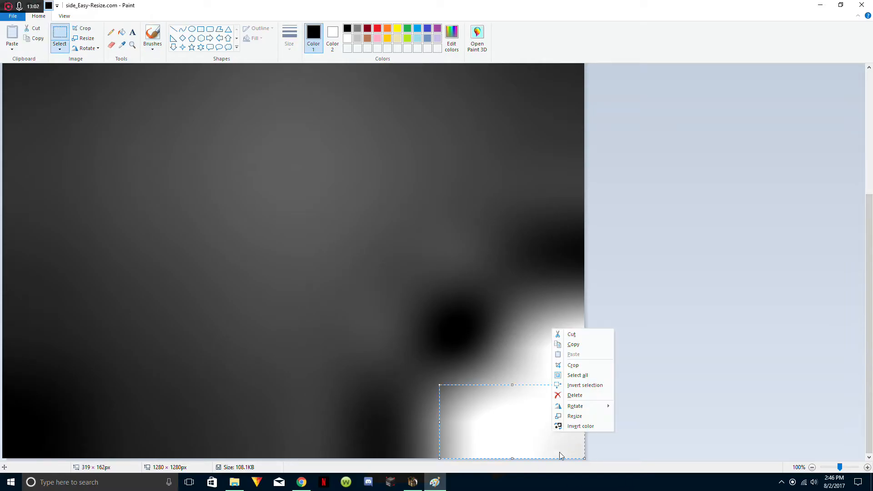
left_click(573, 396)
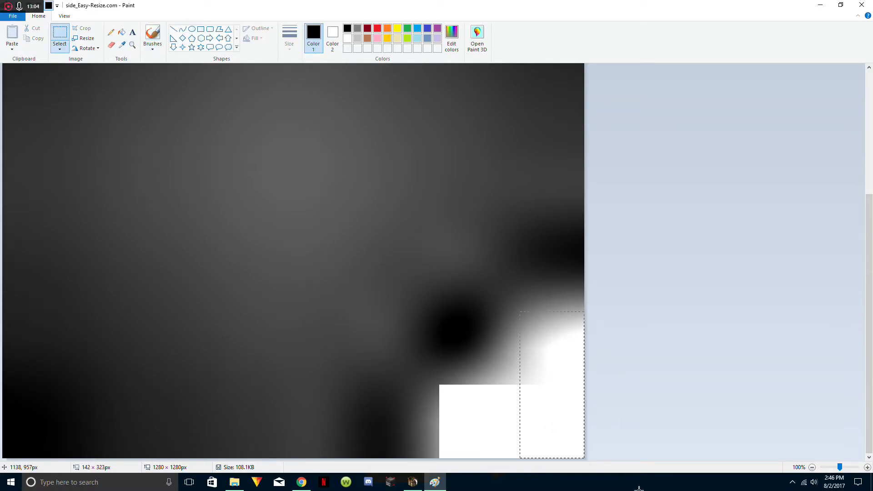
right_click(576, 412)
left_click(599, 376)
- Cut three small stair-step notches from the blurred diagonal edge between the two deleted blocks
left_click_drag(529, 363, 491, 402)
right_click(515, 389)
left_click(538, 352)
left_click_drag(538, 348, 512, 371)
right_click(514, 369)
left_click(537, 333)
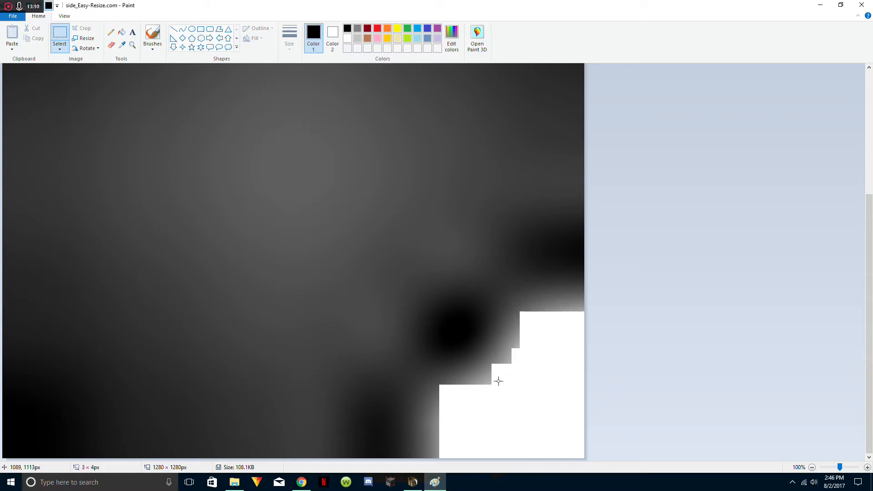
left_click_drag(504, 377, 471, 385)
right_click(487, 383)
left_click(500, 352)
- Trim the cutout's blurred ends: a thin strip at the base of its left edge and about 106 × 29 px along its upper edge
left_click_drag(450, 446, 415, 475)
left_click_drag(498, 425, 496, 426)
right_click(440, 455)
left_click(459, 416)
left_click_drag(570, 312, 584, 306)
right_click(578, 316)
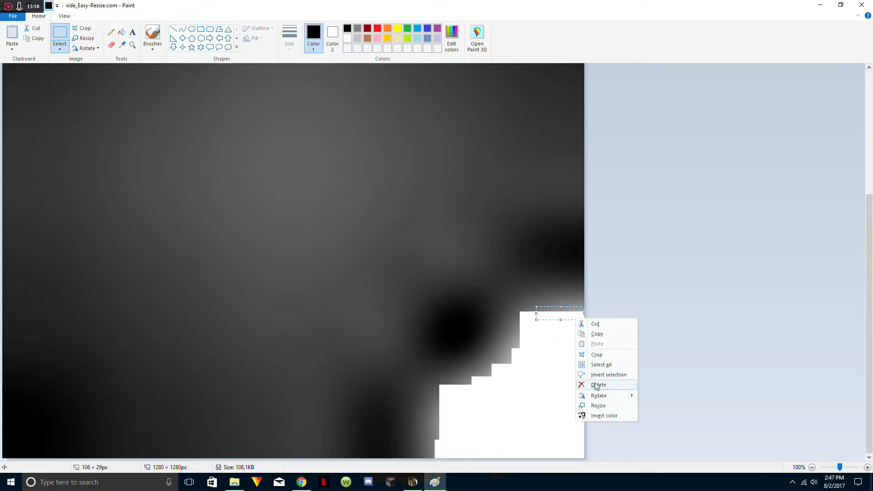
left_click(587, 383)
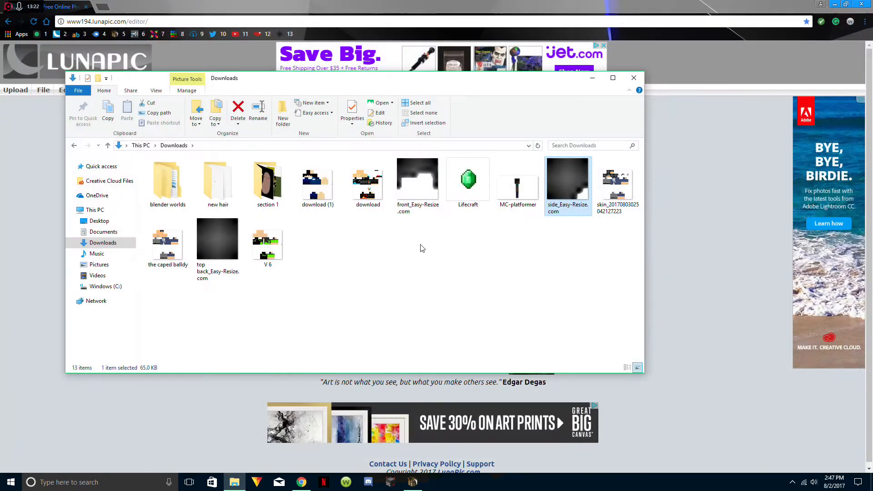
- Switch to Mine-imator and create a new 3D item in the scene
left_click(417, 184)
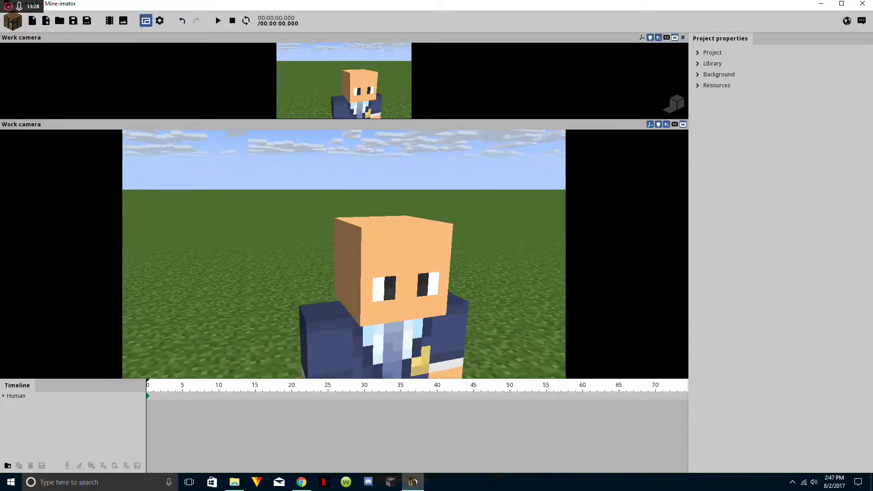
left_click(95, 50)
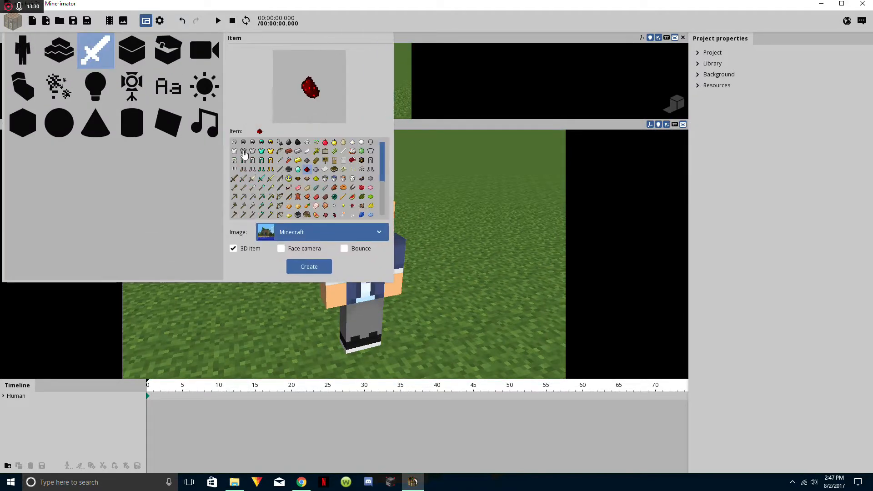
left_click(320, 271)
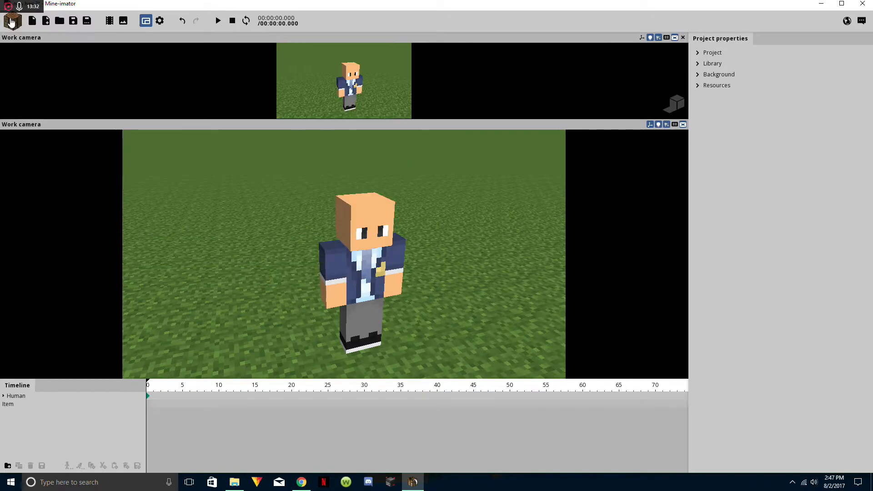
left_click(12, 21)
left_click(96, 50)
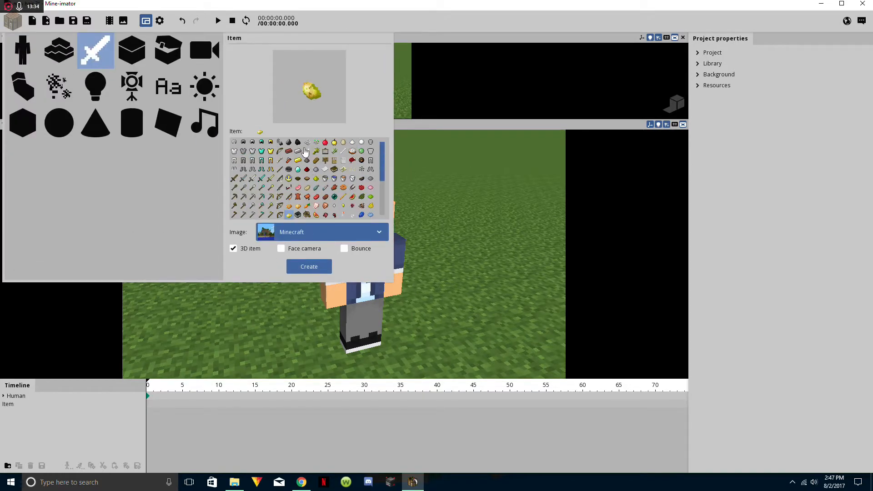
left_click(404, 205)
- Show the item's library properties and preview it with Use as sheet turned off, then restore the option
left_click_drag(420, 242, 746, 84)
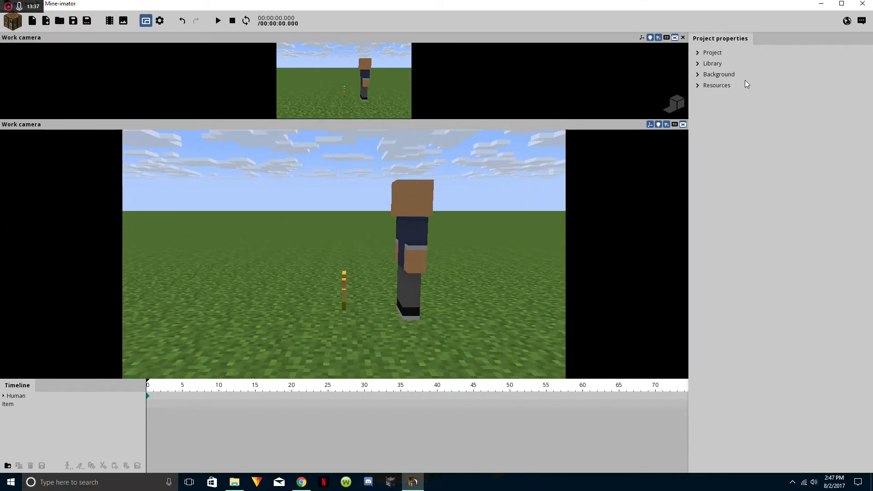
left_click(711, 64)
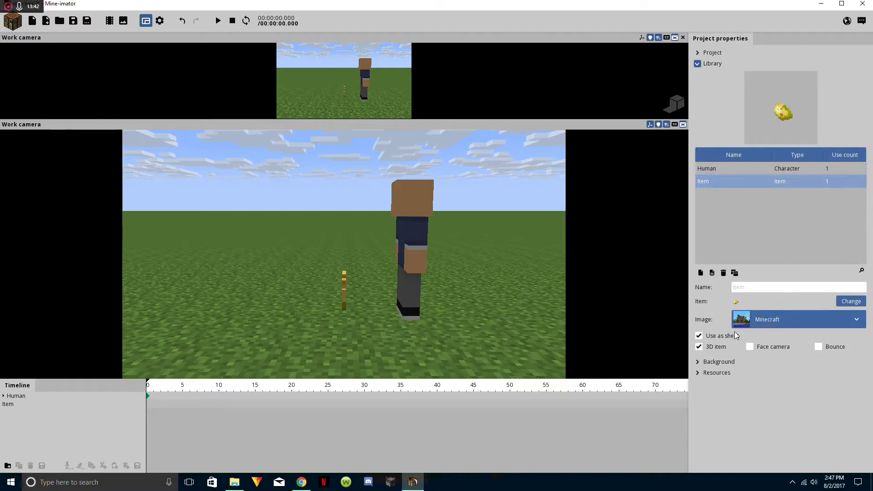
left_click(723, 336)
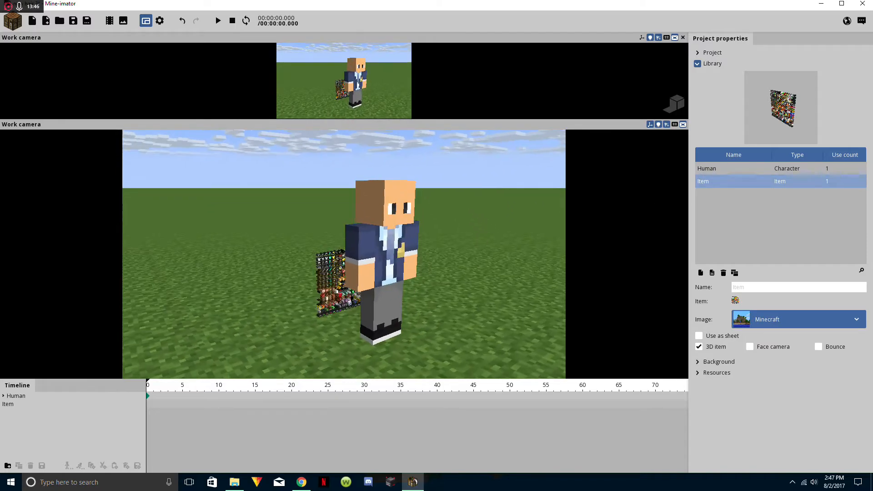
left_click(733, 339)
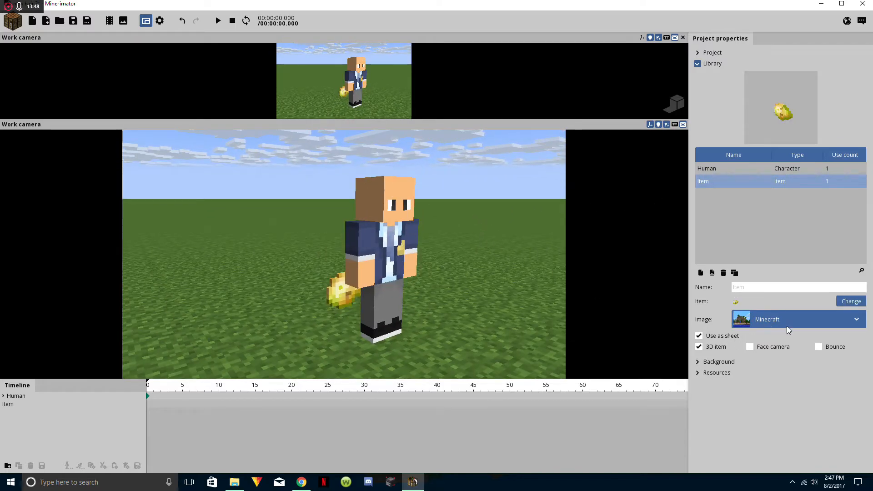
- Load front_Easy-Resize.com from the Downloads folder as the library item's image
left_click(786, 326)
left_click(766, 337)
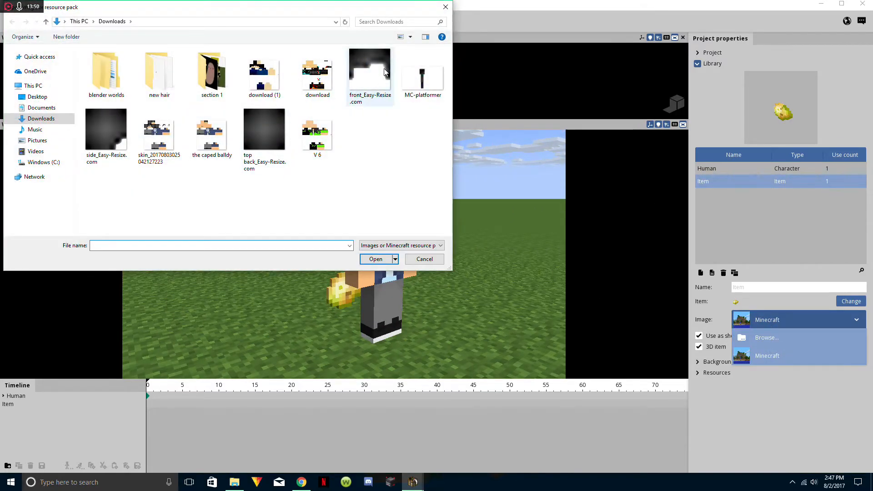
left_click(363, 87)
double_click(362, 87)
middle_click_drag(387, 142, 250, 142)
left_click(769, 321)
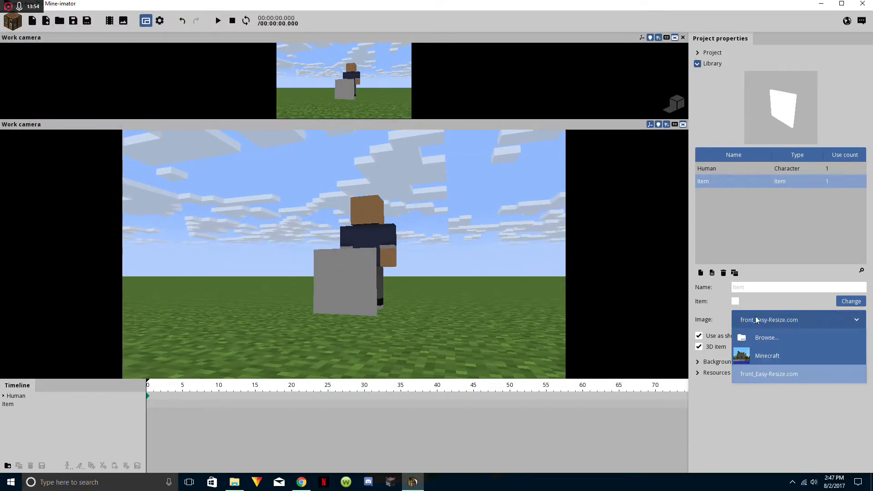
left_click(768, 374)
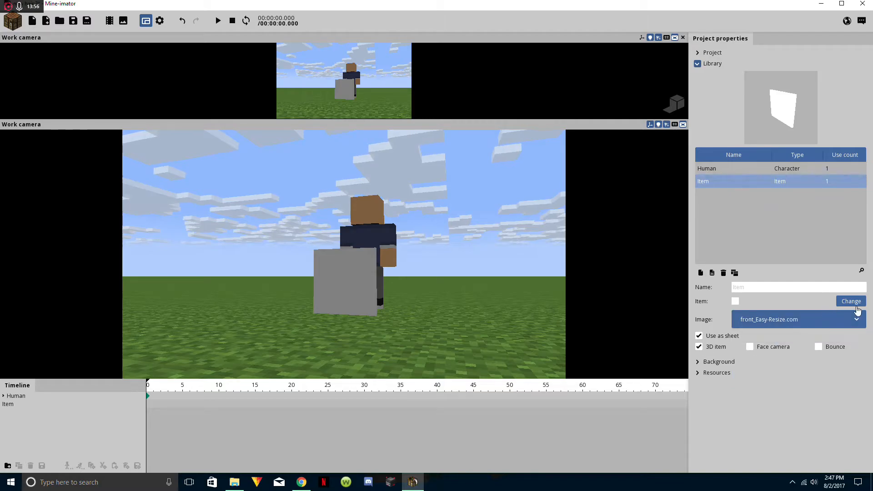
- Review the item's sheet slots, then turn off Use as sheet so it uses the whole front hair image
left_click(851, 301)
left_click_drag(676, 149, 668, 120)
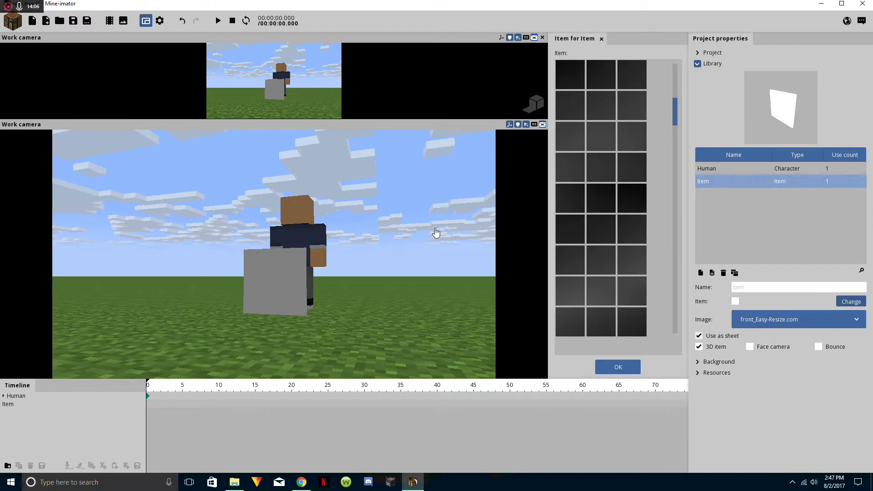
left_click_drag(461, 304, 475, 313)
scroll(438, 282, "up", 5)
left_click_drag(439, 282, 354, 288)
left_click(661, 125)
left_click(662, 124)
mouse_move(415, 274)
left_mouse_down()
mouse_move(509, 267)
mouse_move(377, 276)
left_mouse_up()
scroll(416, 275, "up", 2)
scroll(415, 275, "down", 3)
scroll(323, 254, "down", 3)
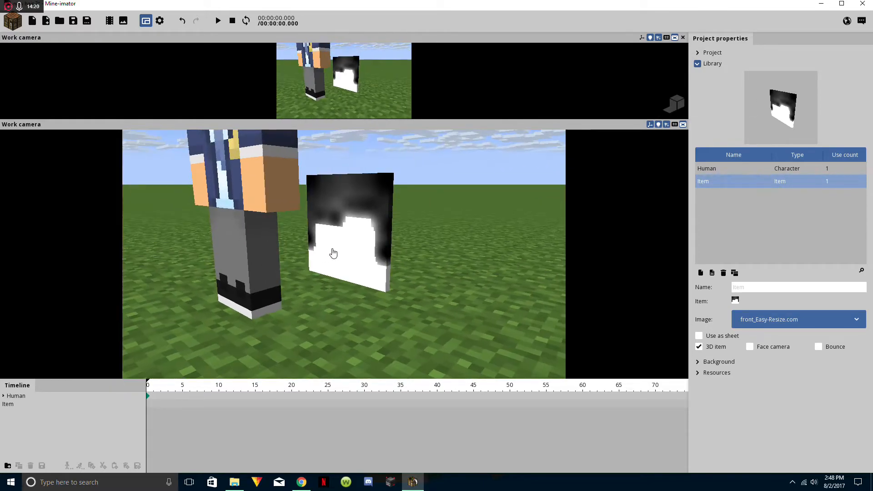
- Switch to LunaPic in Chrome and upload the front_Easy-Resize.com image
left_click(302, 481)
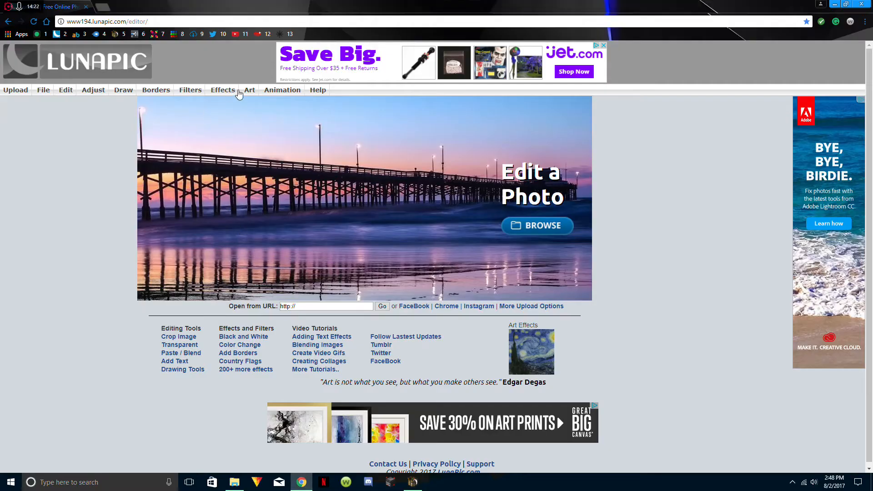
left_click(539, 225)
double_click(359, 80)
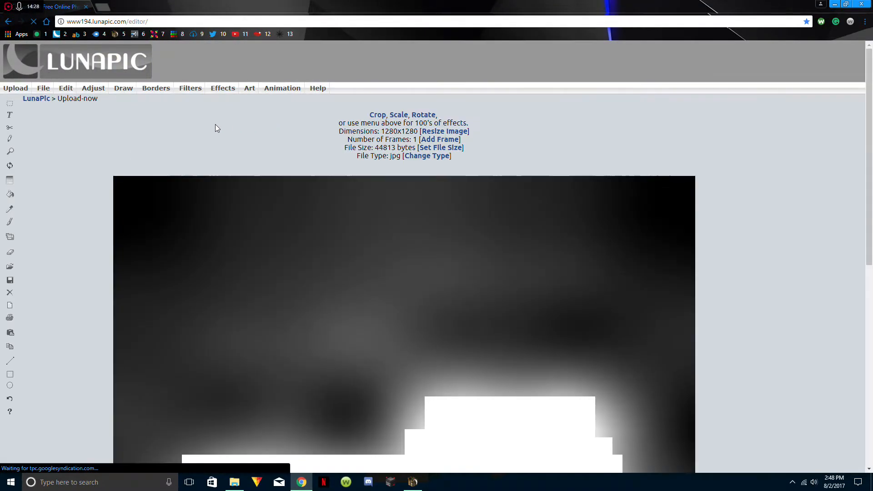
- Apply Transparent Background to the front hair image, choosing the white area below the hair as the color to remove
scroll(311, 333, "down", 5)
scroll(312, 333, "down", 3)
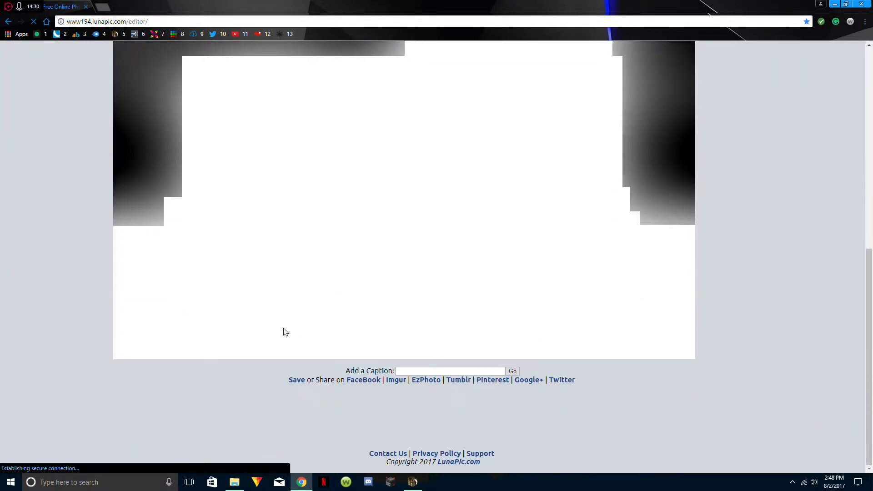
scroll(294, 333, "up", 9)
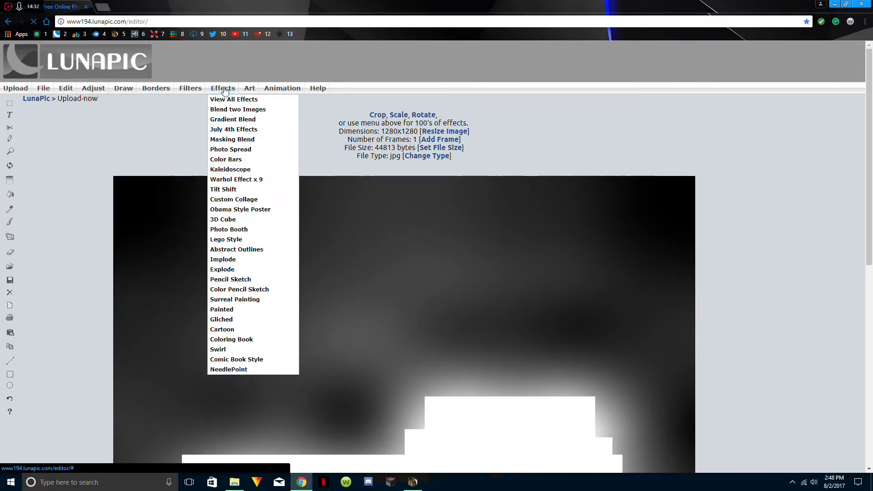
scroll(65, 268, "down", 2)
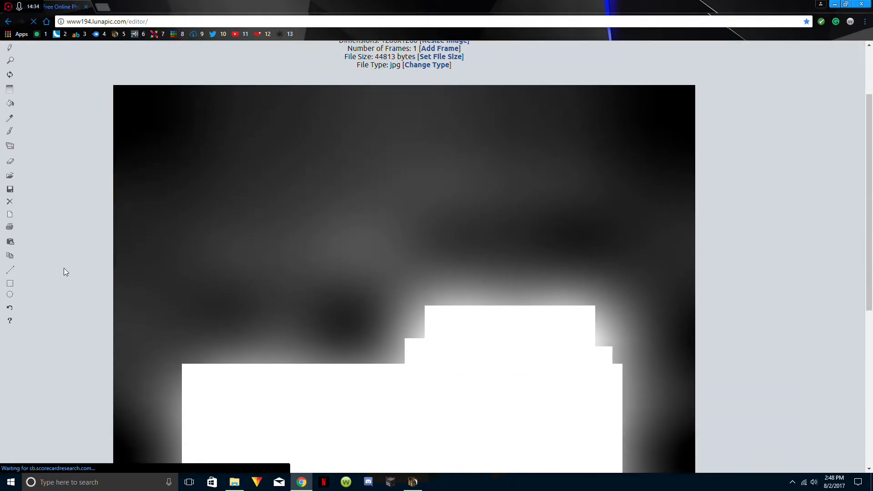
scroll(64, 268, "up", 2)
mouse_move(75, 90)
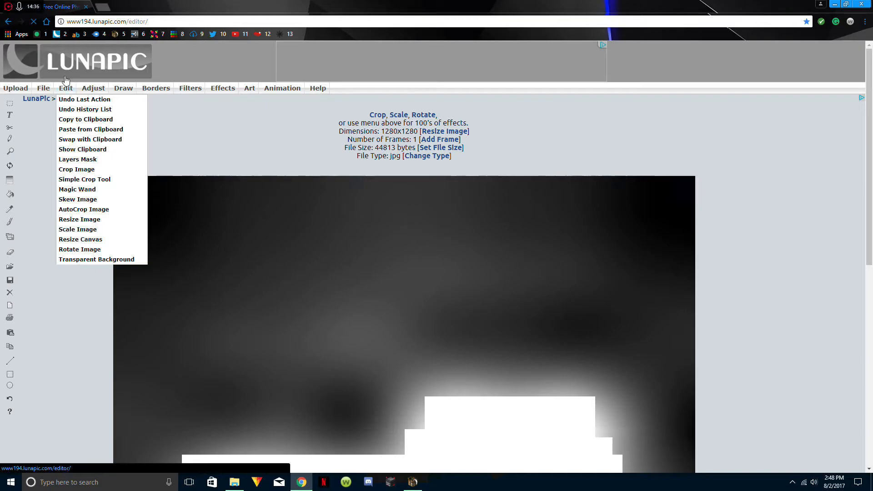
left_click(90, 257)
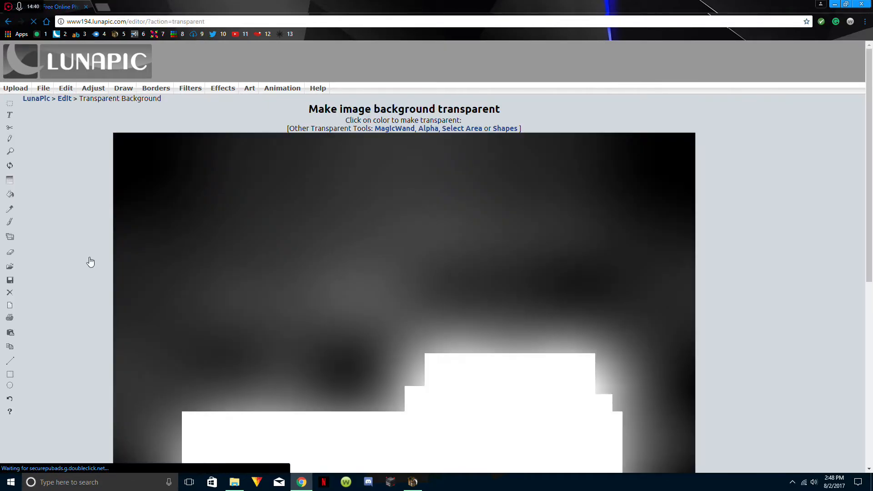
scroll(378, 278, "down", 5)
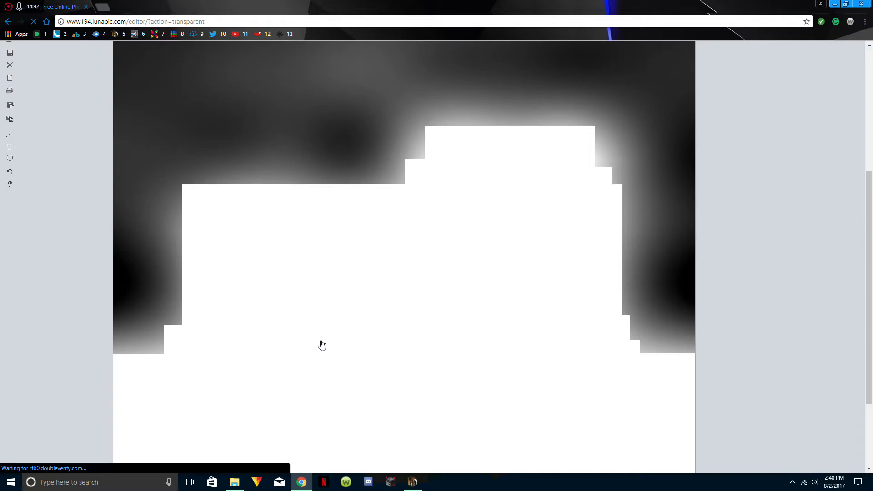
scroll(296, 372, "down", 3)
scroll(346, 273, "up", 2)
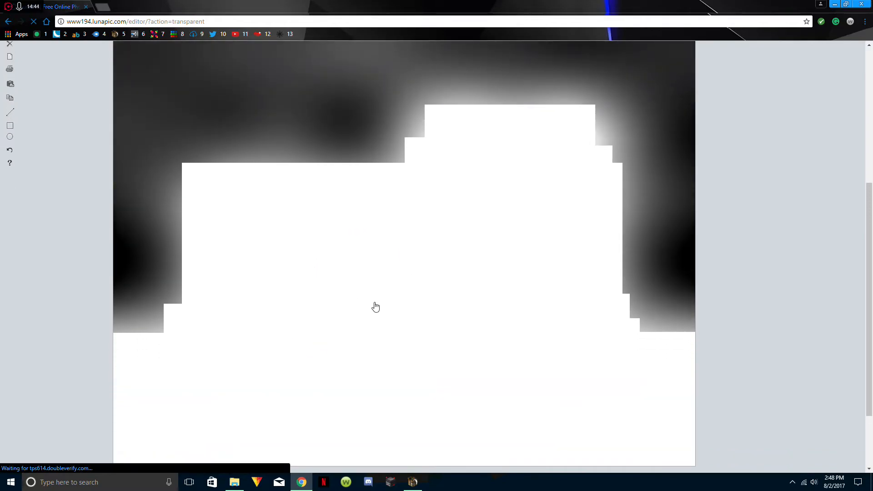
left_click(366, 346)
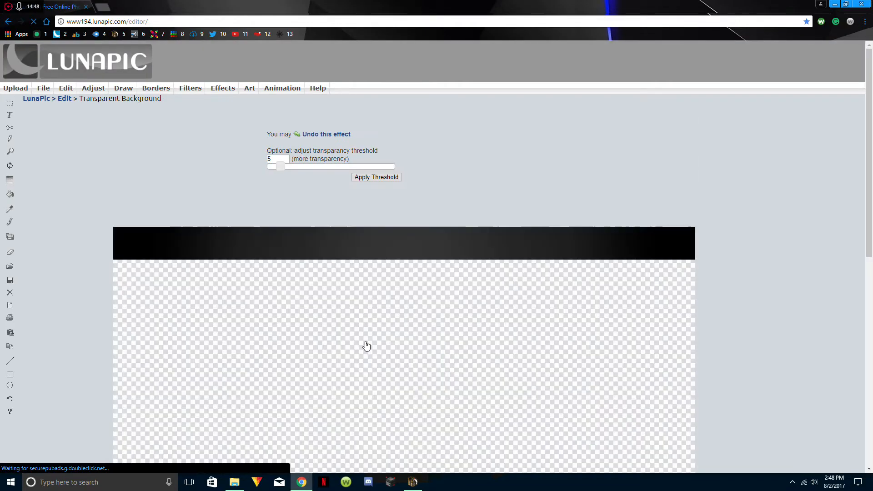
- Check the transparent hair image and save it as a PNG in the Downloads folder under its suggested name
scroll(367, 347, "down", 6)
scroll(233, 255, "up", 4)
scroll(243, 313, "down", 5)
right_click(351, 247)
left_click(69, 280)
scroll(271, 152, "up", 10)
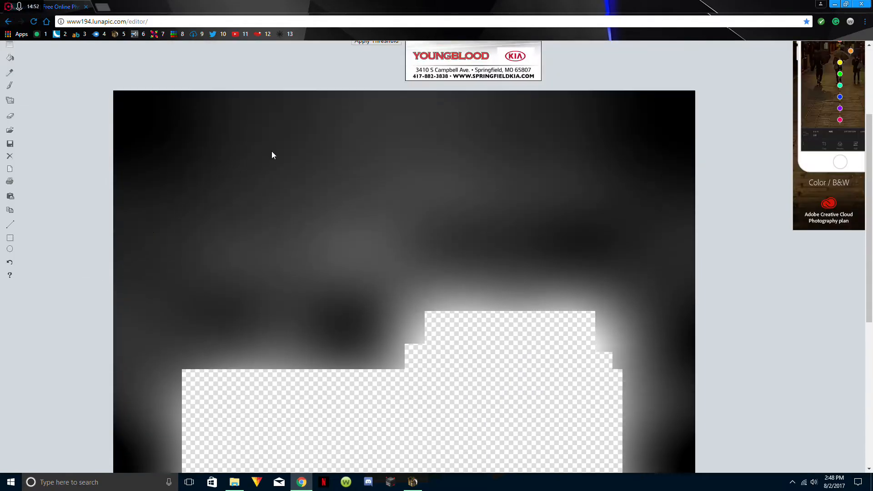
scroll(282, 188, "down", 8)
right_click(379, 229)
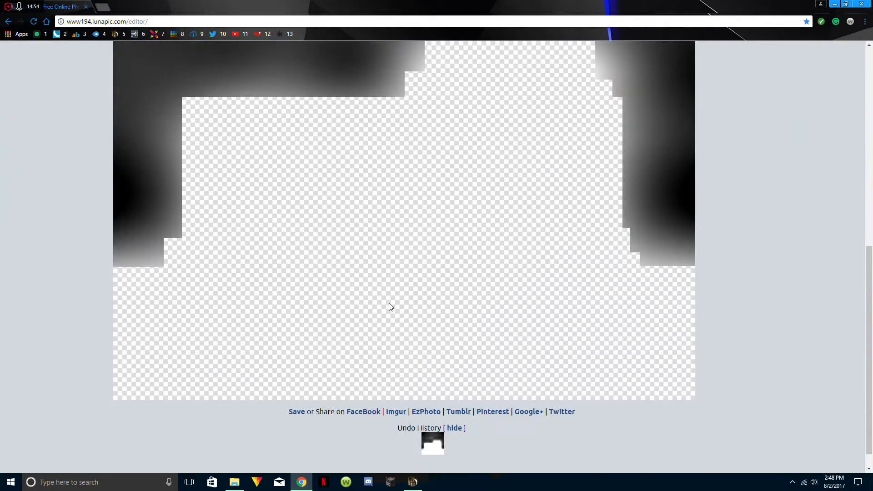
left_click(400, 250)
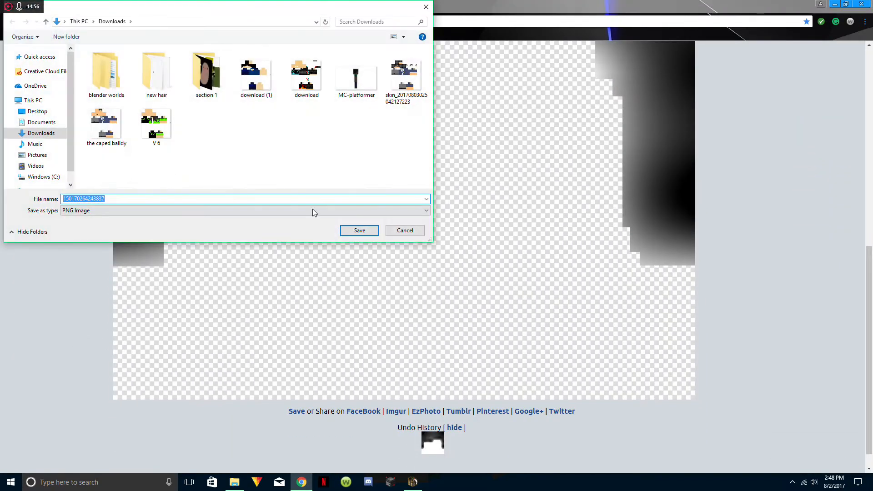
left_click(360, 231)
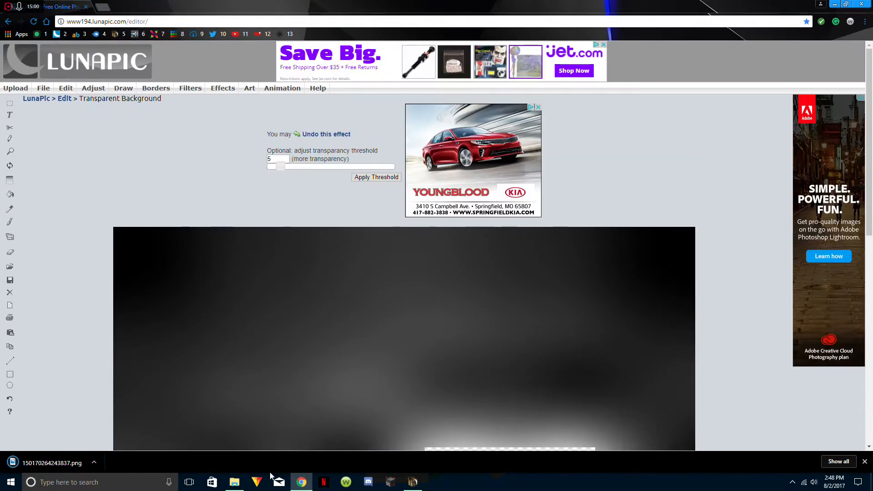
- In File Explorer's Downloads folder, delete the original front_Easy-Resize.com image, keeping the transparent copy
left_click(234, 482)
left_click(310, 244)
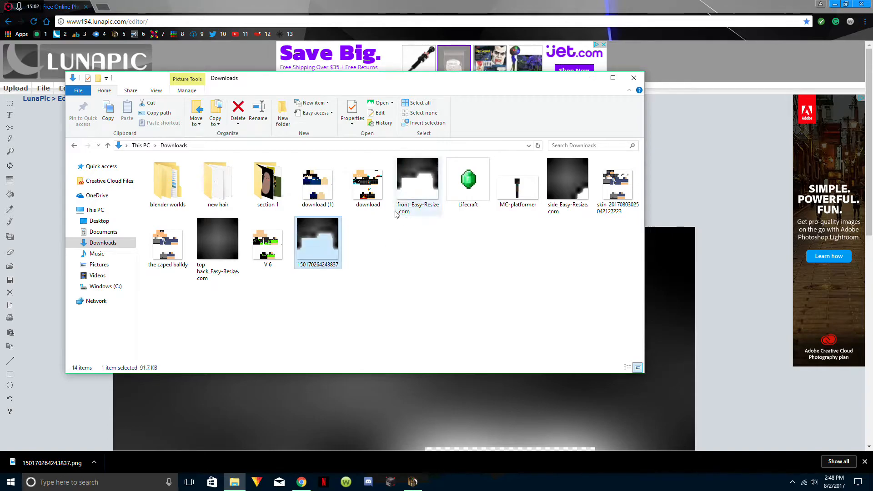
right_click(417, 195)
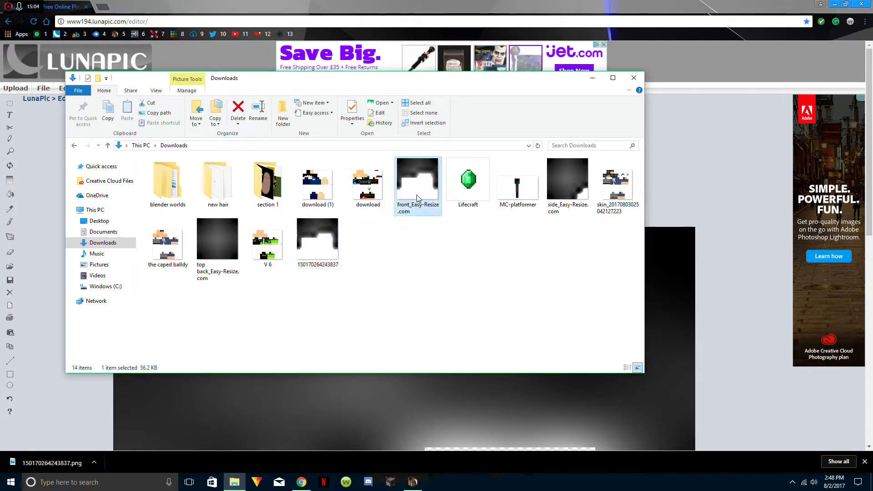
left_click(440, 441)
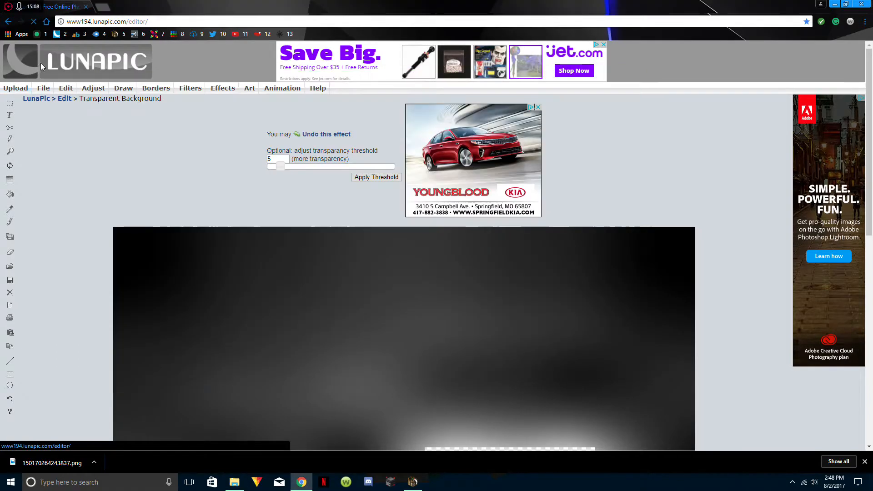
- Return to the LunaPic start page and upload the side_Easy-Resize.com image from Downloads
left_click(78, 68)
left_click(530, 223)
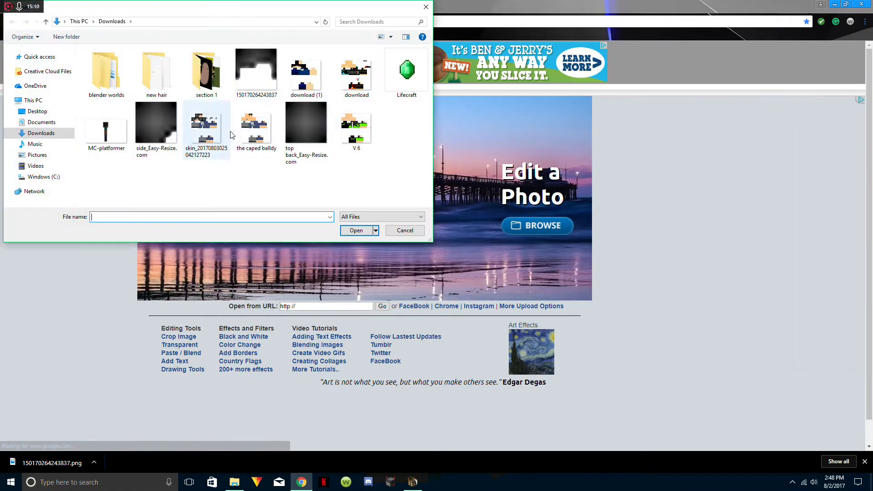
double_click(156, 123)
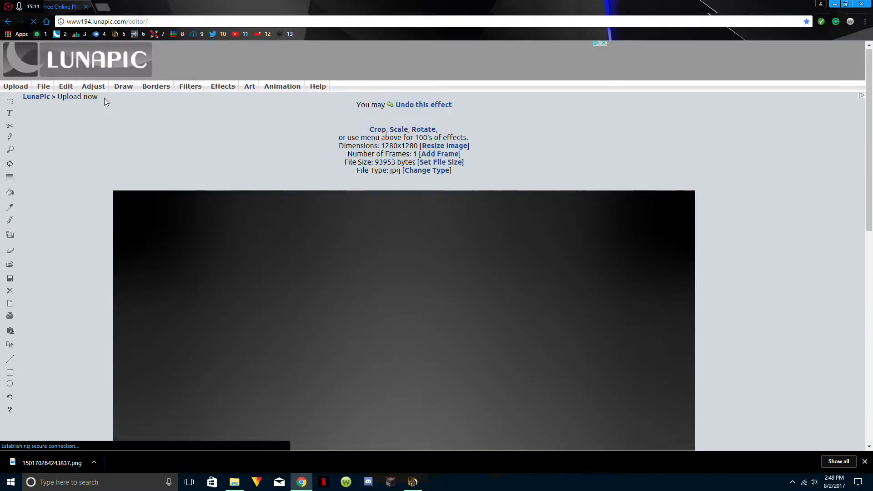
- Apply Transparent Background to the side hair image, choosing its white corner area as the color to remove
mouse_move(62, 85)
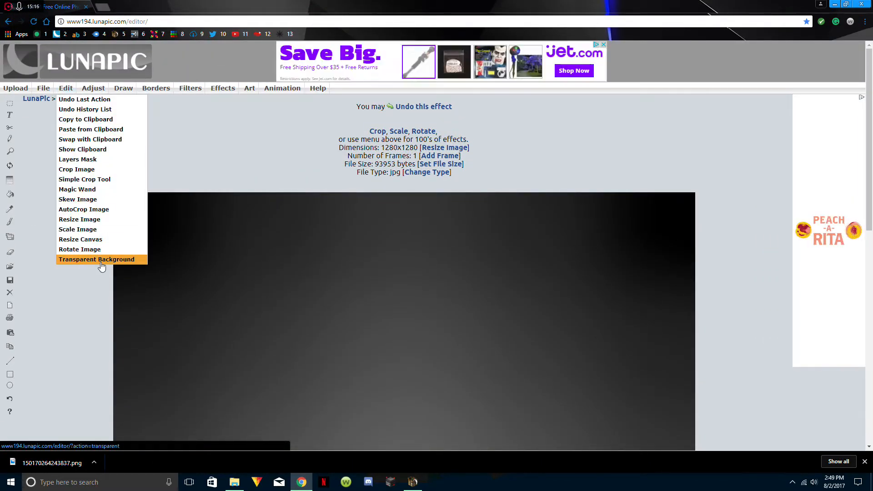
left_click(100, 260)
scroll(100, 261, "down", 8)
left_click(624, 272)
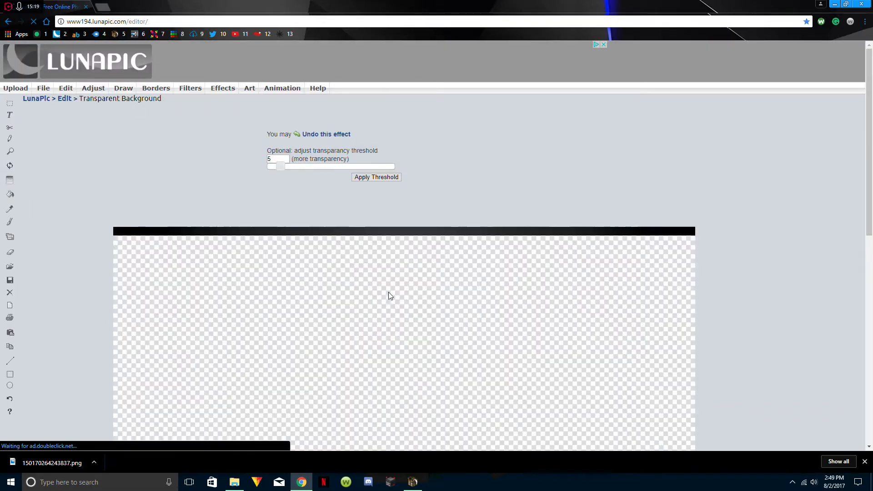
scroll(389, 292, "down", 5)
right_click(410, 233)
left_click(445, 250)
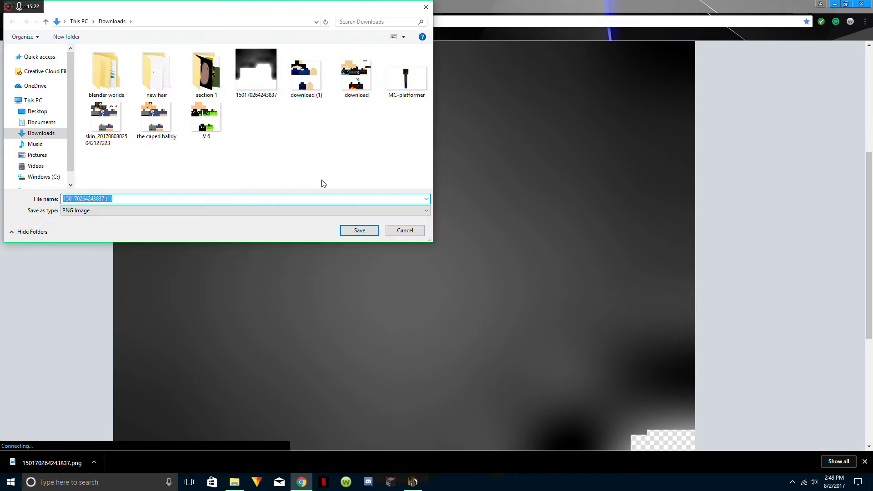
left_click(362, 233)
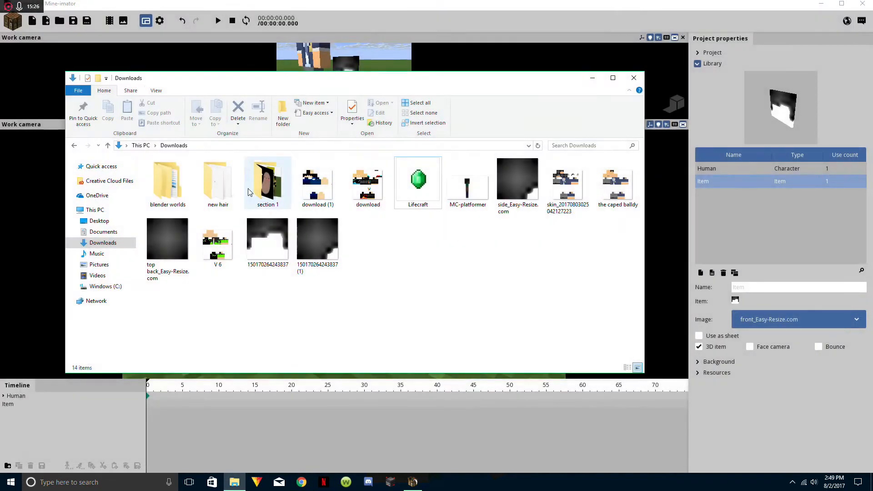
- Delete the original side_Easy-Resize.com image from the Downloads folder, keeping its transparent copy
left_click(301, 255)
left_click(534, 197)
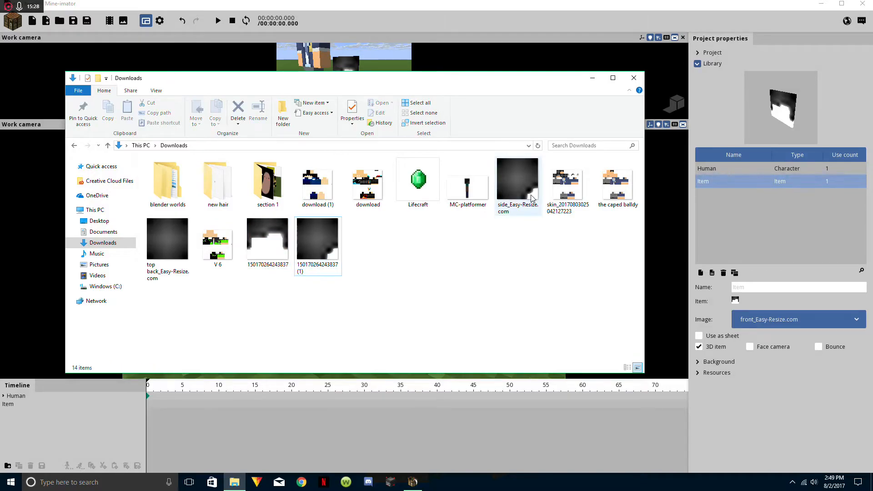
right_click(531, 195)
left_click(547, 439)
left_click(433, 196)
left_click(482, 267)
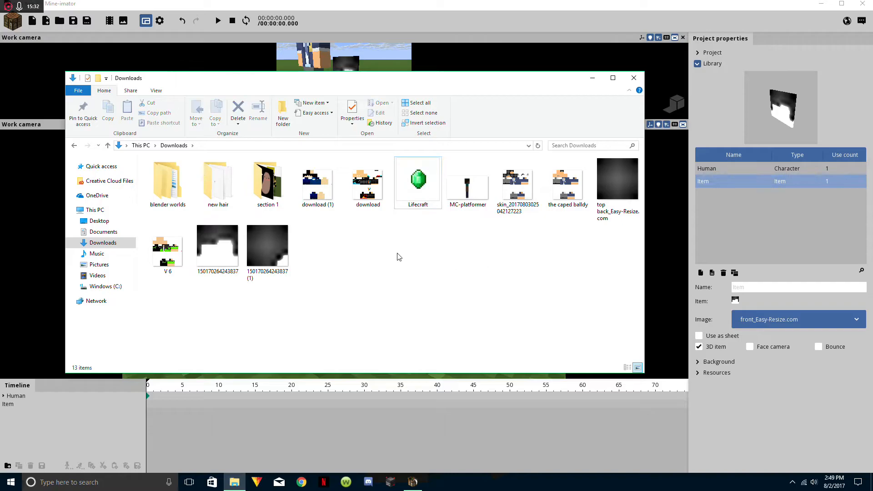
left_click(278, 259)
left_click(188, 279)
left_click(250, 274)
left_click(228, 259)
left_click(349, 282)
- Switch to Mine-imator and add a second item to the scene
left_click(421, 481)
left_click_drag(359, 307, 391, 310)
left_click(378, 262)
left_click(397, 262)
left_click(12, 20)
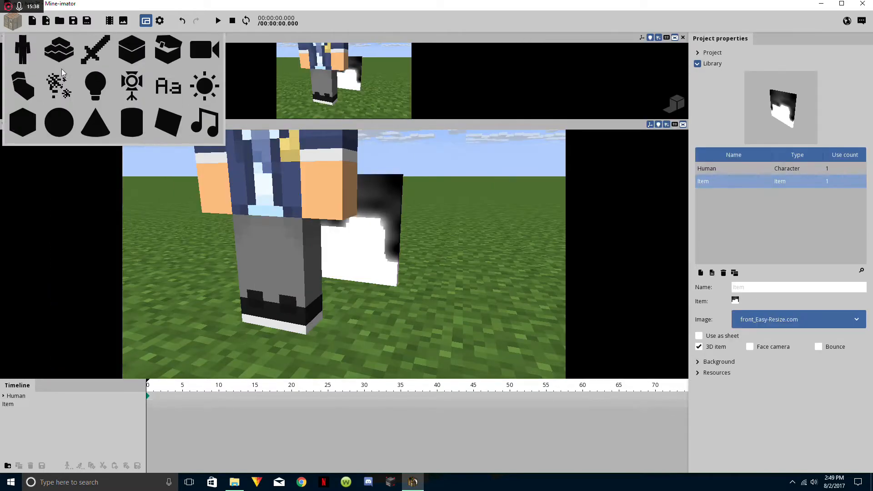
left_click(95, 50)
left_click(289, 160)
- Turn off Use as sheet for the new item and load top back_Easy-Resize.com from Downloads as its image
left_click(309, 267)
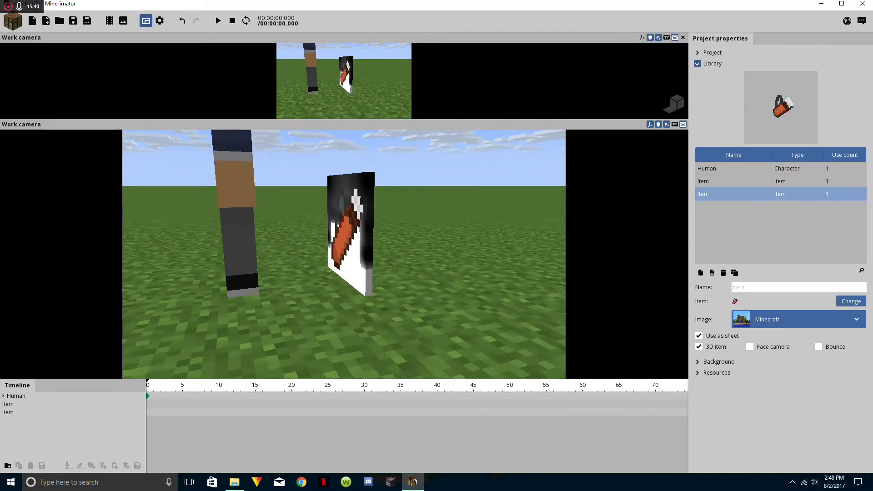
left_click(366, 237)
right_click_drag(386, 254, 396, 260)
key("w")
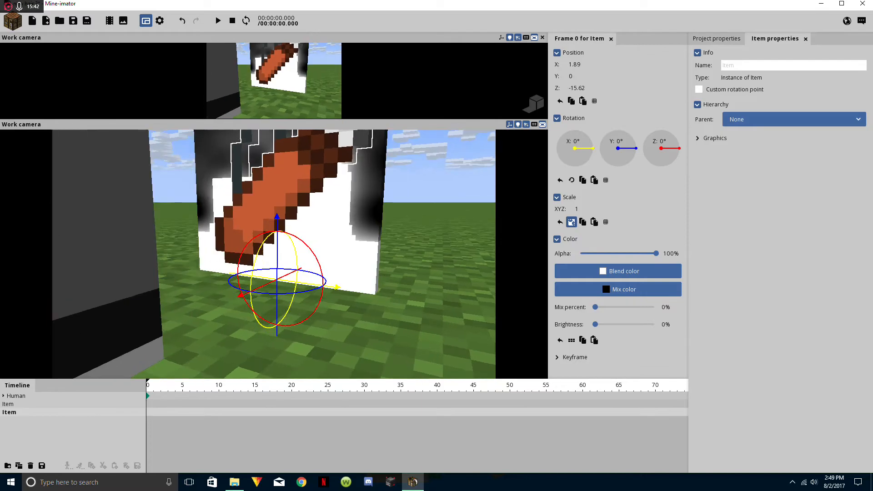
left_click(395, 261)
left_click_drag(395, 260, 370, 185)
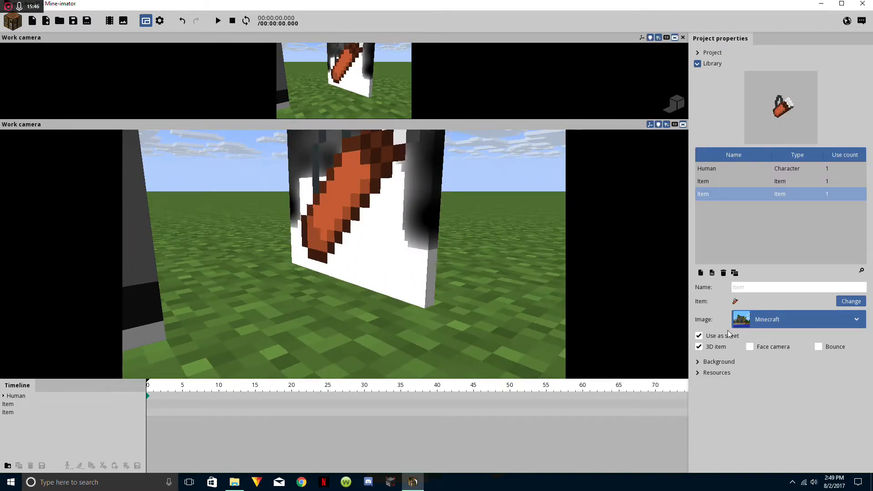
left_click(699, 335)
left_click(795, 320)
left_click(754, 338)
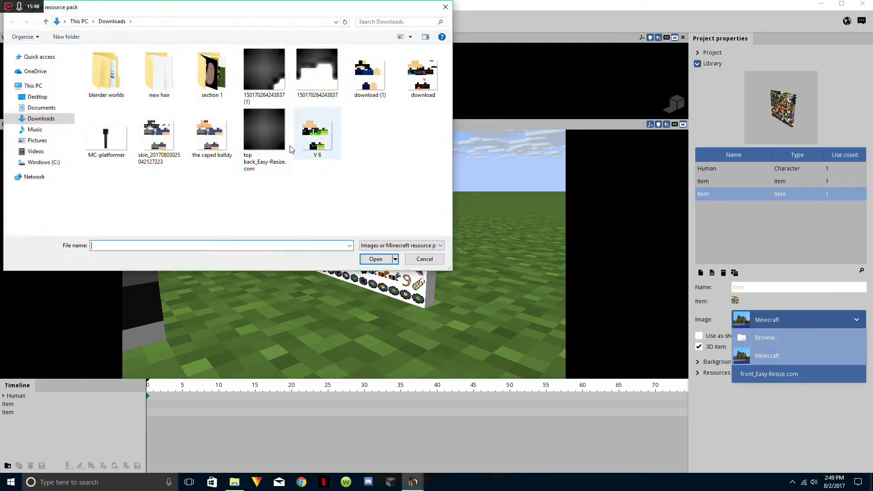
double_click(264, 134)
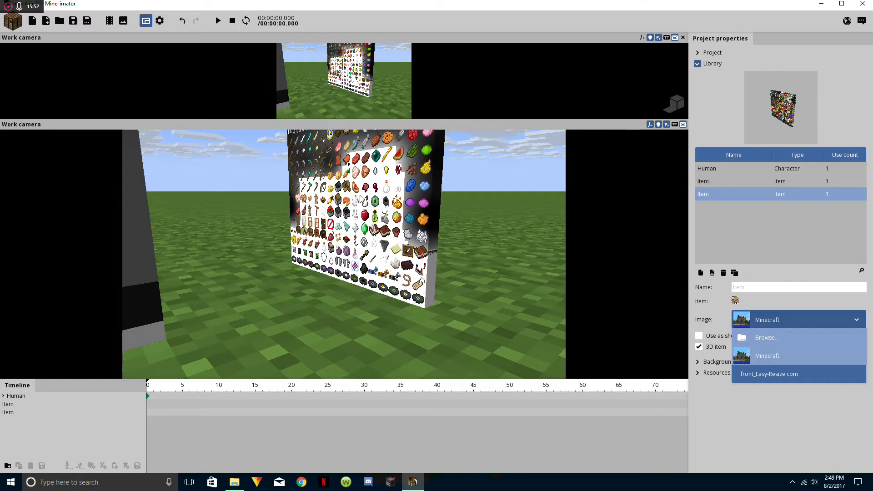
- Select the new item's instance, enable its custom rotation point and set the point's Y to 8
left_click_drag(331, 214, 305, 250)
left_click(14, 413)
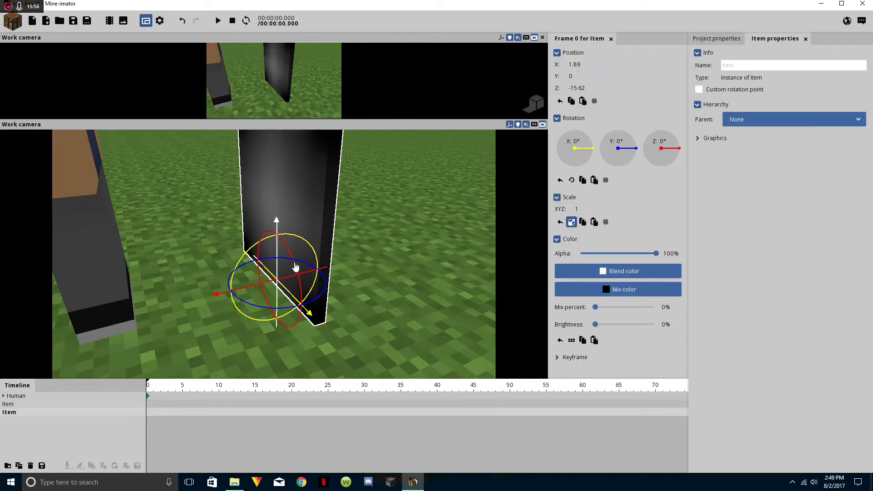
mouse_move(487, 205)
left_mouse_down()
mouse_move(483, 191)
mouse_move(473, 199)
left_mouse_up()
scroll(484, 191, "down", 5)
right_click_drag(473, 199, 455, 181)
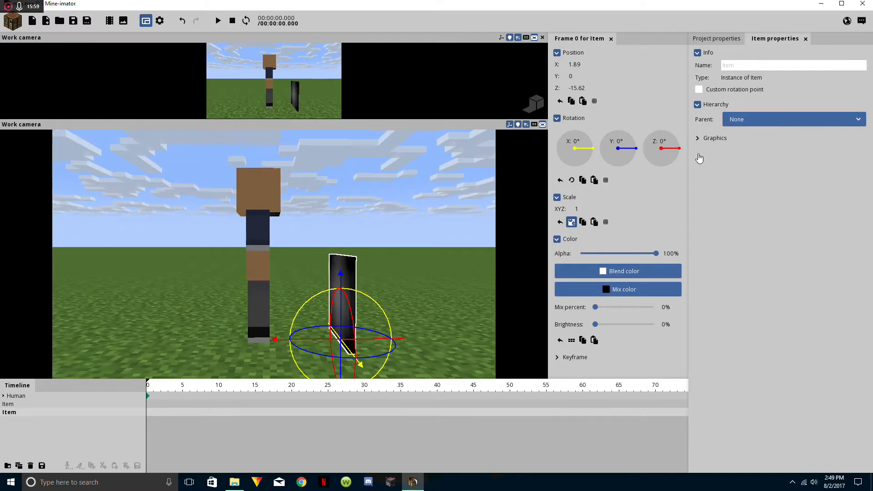
left_click(727, 91)
left_click_drag(723, 114, 748, 111)
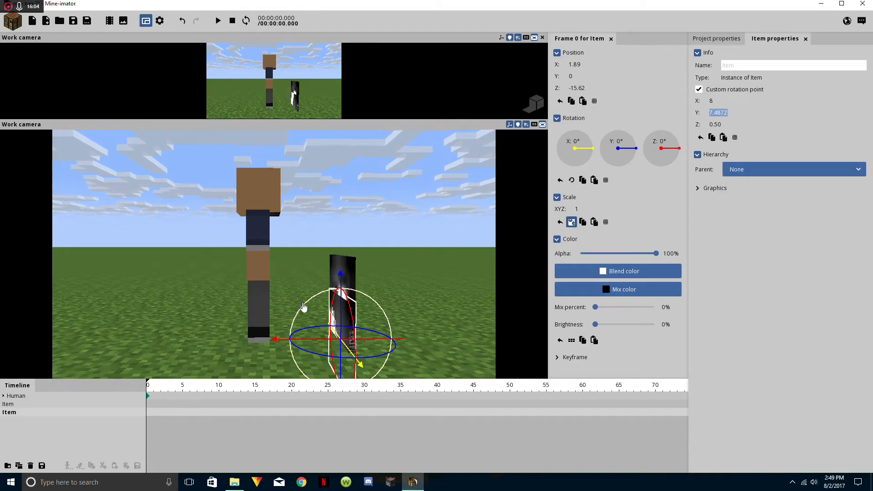
type("8")
- Move the item along Z to about -7.40 and set its X rotation to 90° so it lies flat
left_click_drag(456, 250, 444, 251)
middle_click_drag(444, 252, 401, 359)
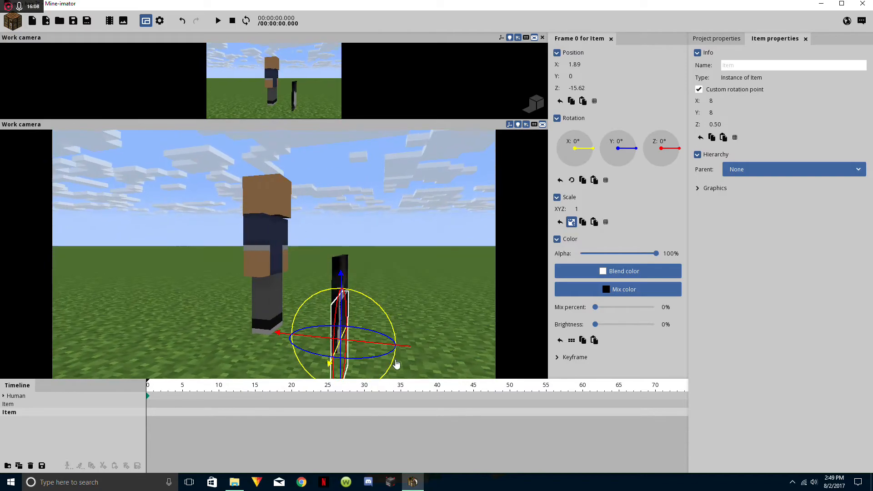
left_click_drag(368, 343, 327, 340)
left_click_drag(450, 293, 453, 293)
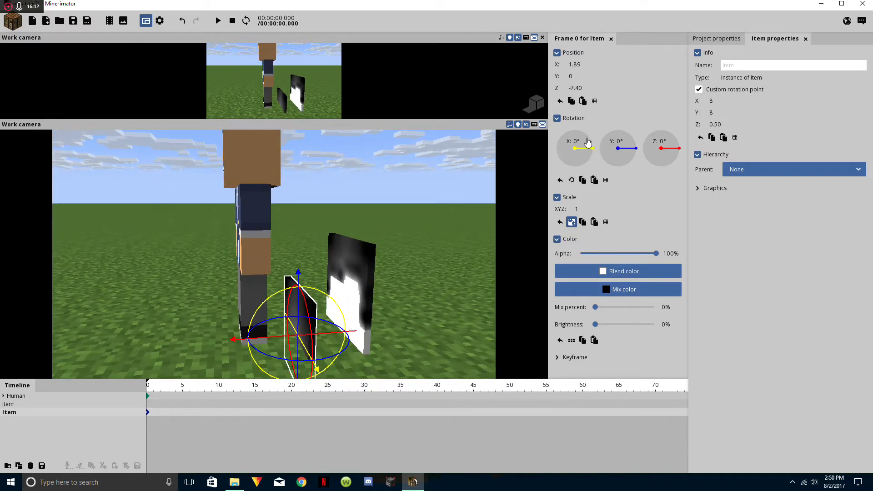
type("90")
key("Return")
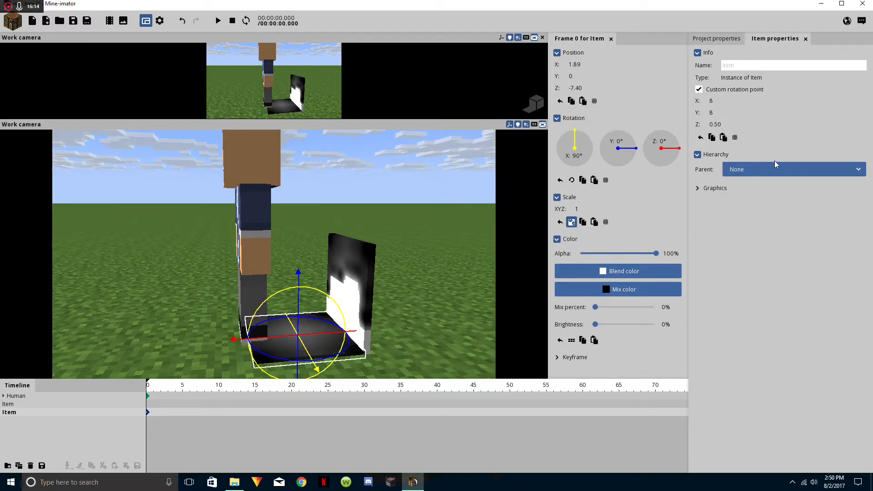
- Parent the flat hair item to the Human's Head
left_click(794, 171)
left_click(727, 199)
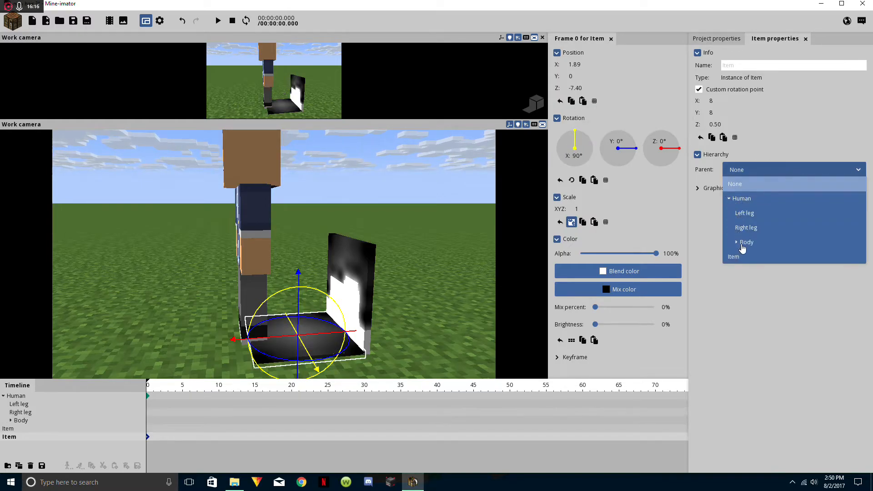
left_click(755, 257)
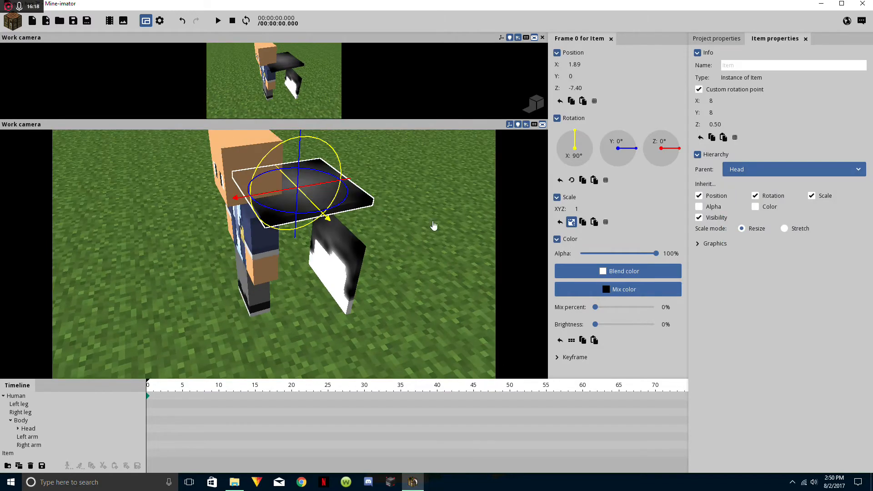
- Reset the item's position, set its X and Z to 0, and name the item hair
left_click(560, 105)
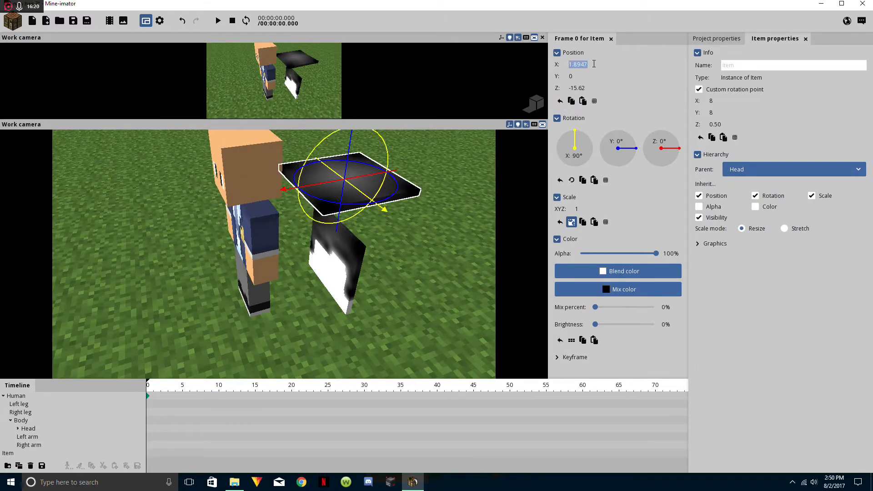
type("0")
left_click(593, 85)
type("0")
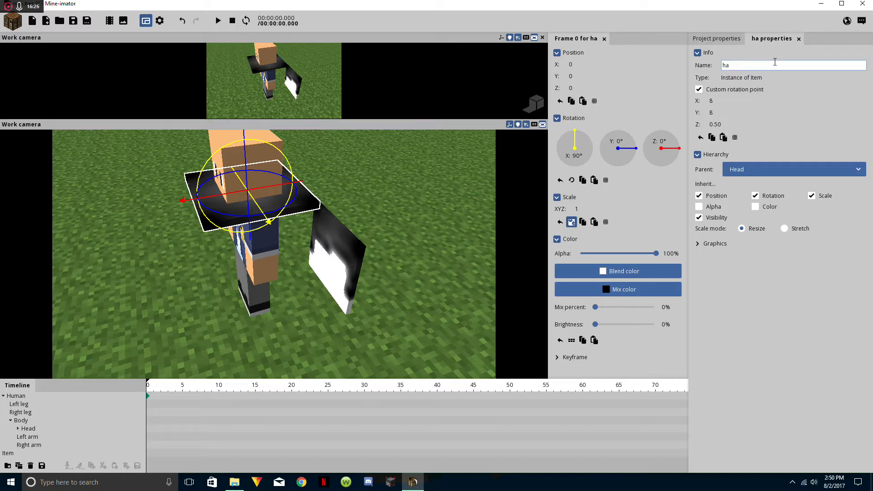
- Raise the hair item to the top of the head at about Y 7.89 and scale it to 0.50
left_click_drag(251, 185, 294, 154)
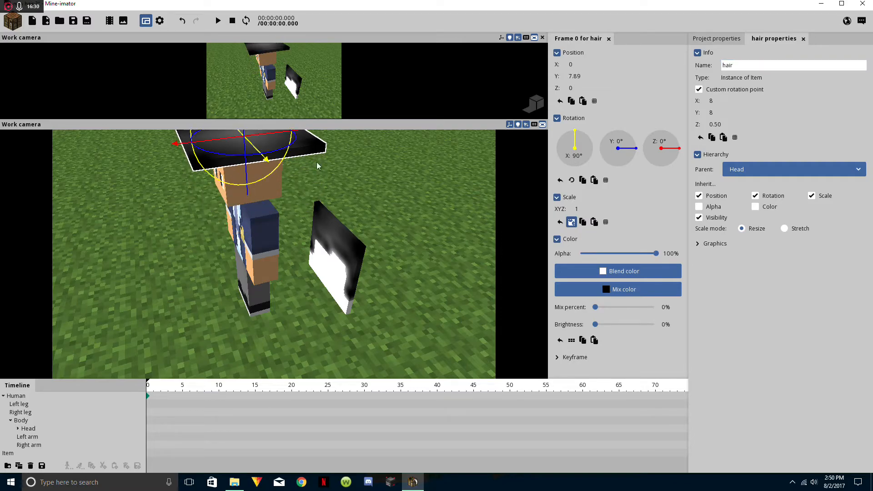
right_click_drag(433, 216, 432, 216)
left_click_drag(577, 208, 577, 208)
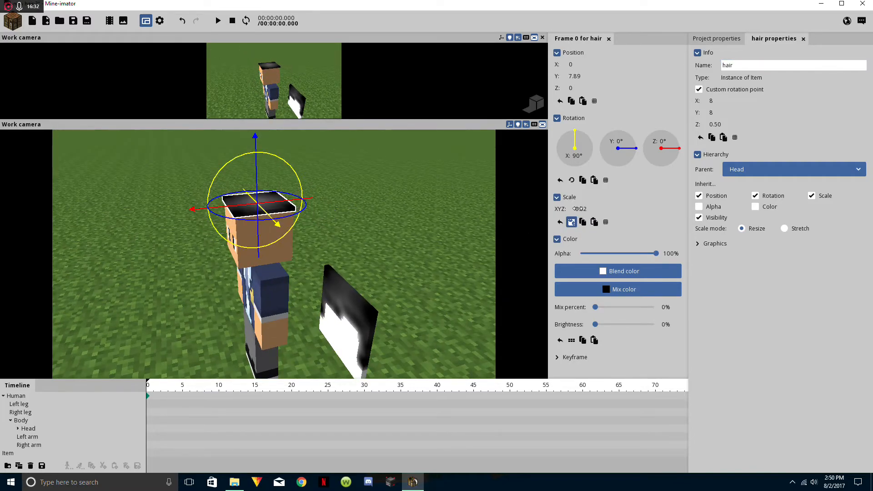
scroll(386, 230, "up", 6)
left_click_drag(387, 230, 432, 234)
left_click_drag(592, 210, 591, 210)
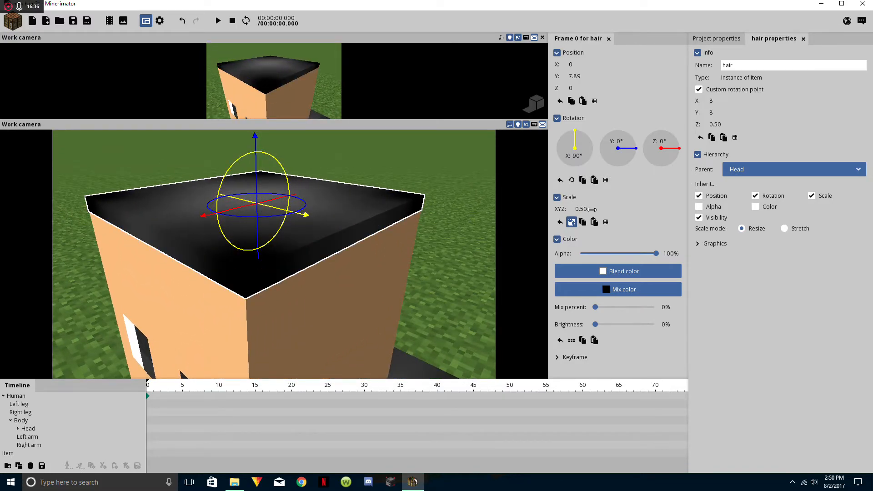
left_click_drag(258, 236, 258, 273)
left_click_drag(378, 254, 464, 285)
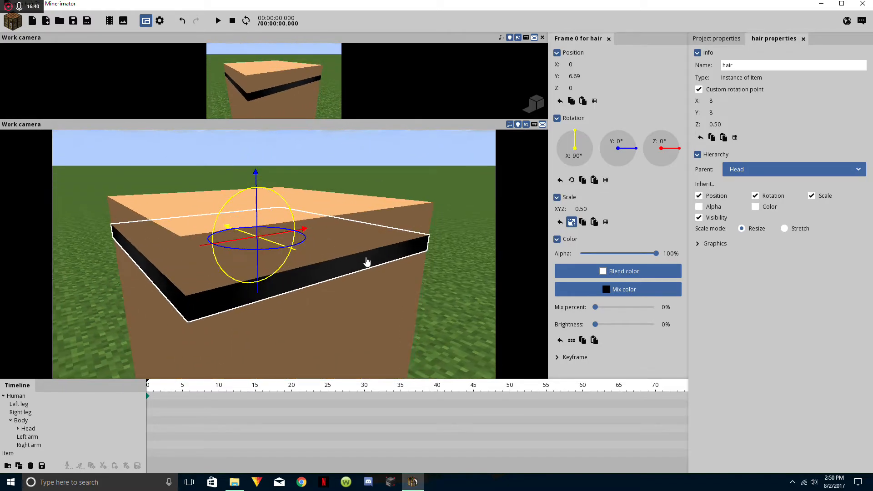
key("ctrl+z")
left_click_drag(391, 272, 446, 294)
scroll(499, 274, "down", 3)
left_click(479, 286)
scroll(479, 286, "down", 5)
left_click(286, 339)
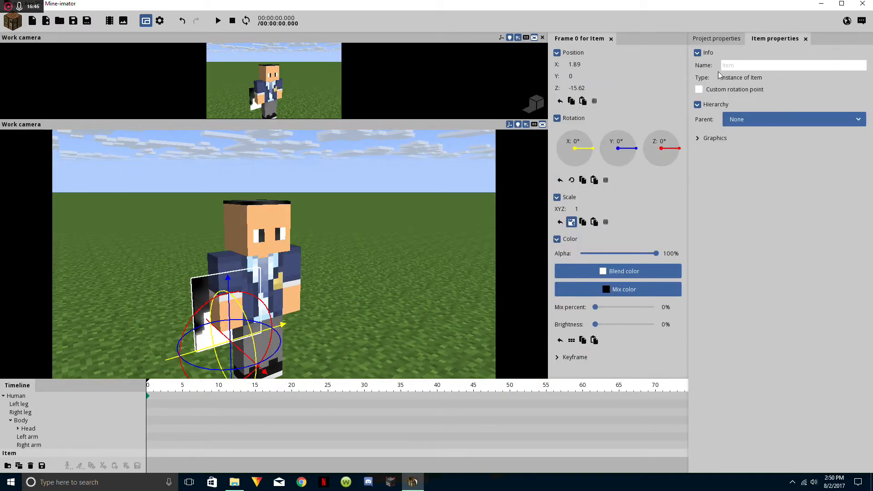
left_click(706, 40)
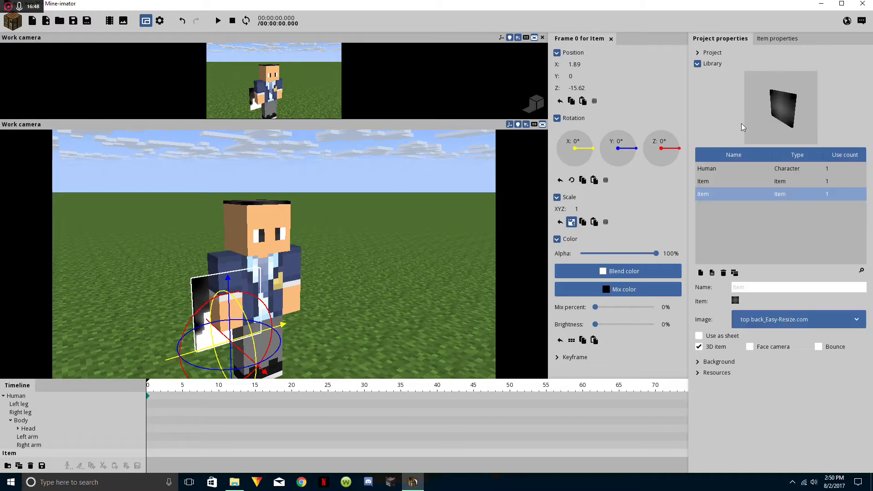
left_click(749, 181)
left_click(757, 327)
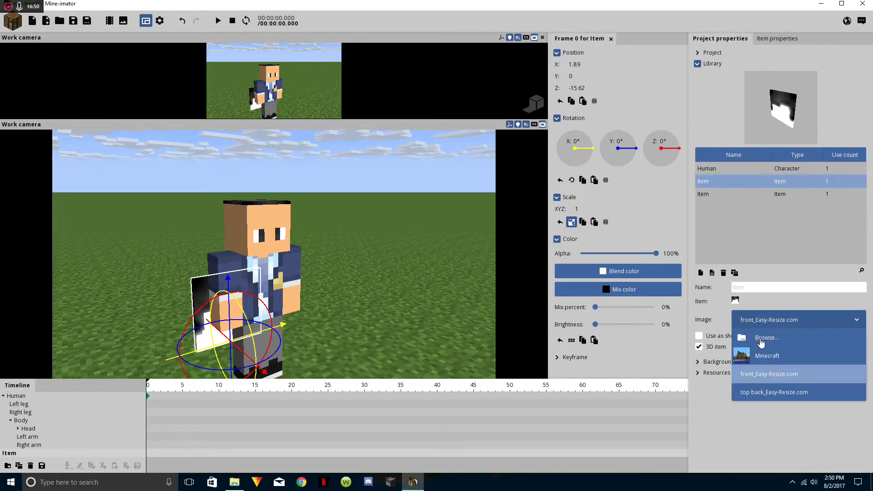
left_click(759, 337)
double_click(325, 81)
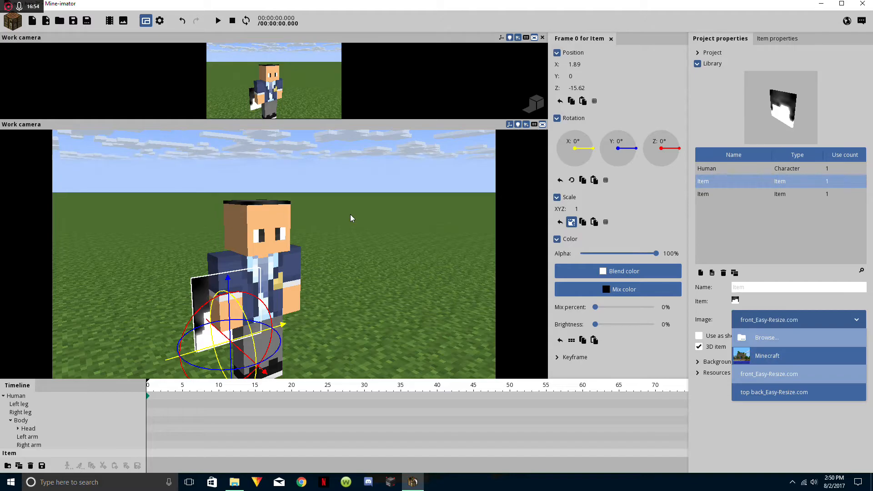
- Enable a custom rotation point on the front hair item and set its Y value to 16
left_click(351, 219)
left_click_drag(351, 219, 331, 312)
right_click_drag(331, 312, 352, 282)
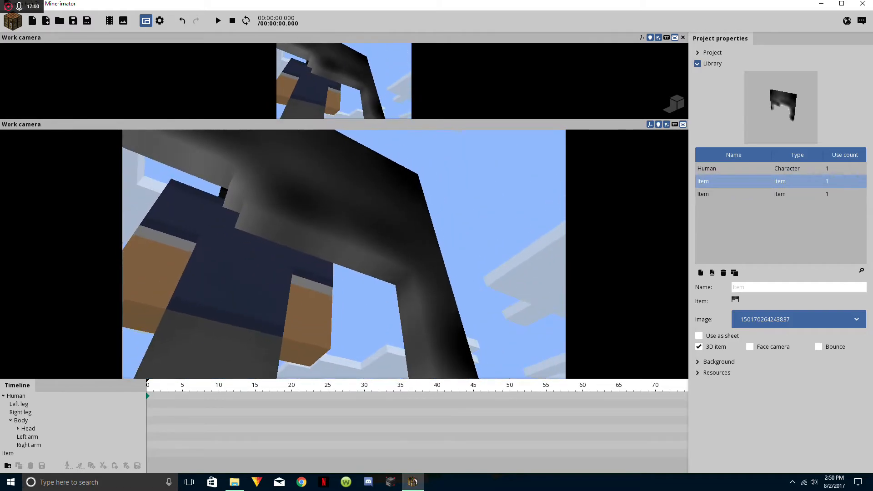
right_click_drag(291, 244, 283, 267)
right_click_drag(337, 269, 443, 223)
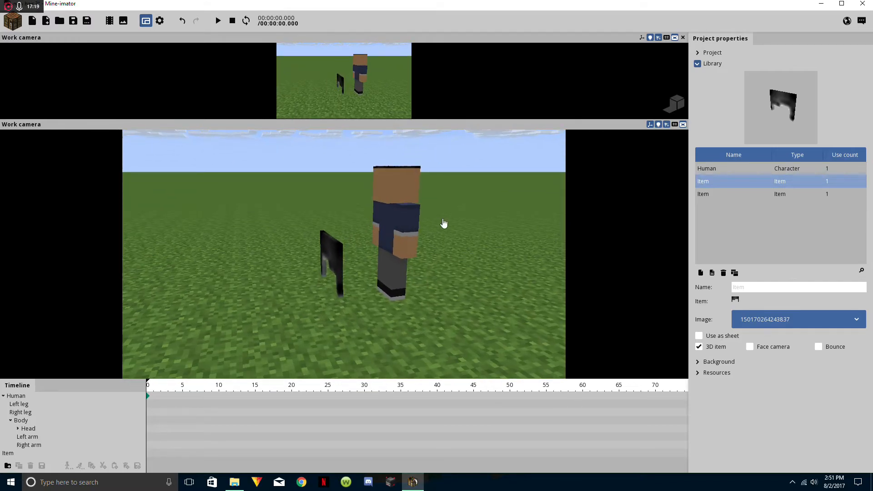
left_click(324, 260)
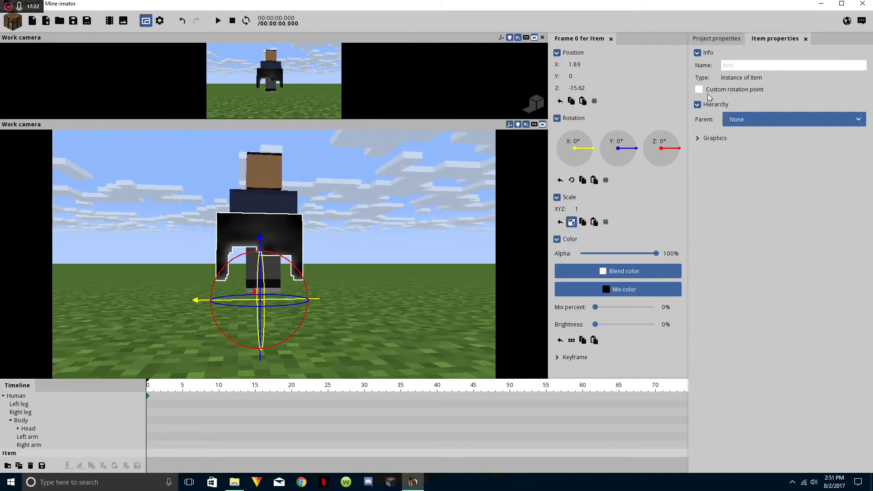
left_click(702, 90)
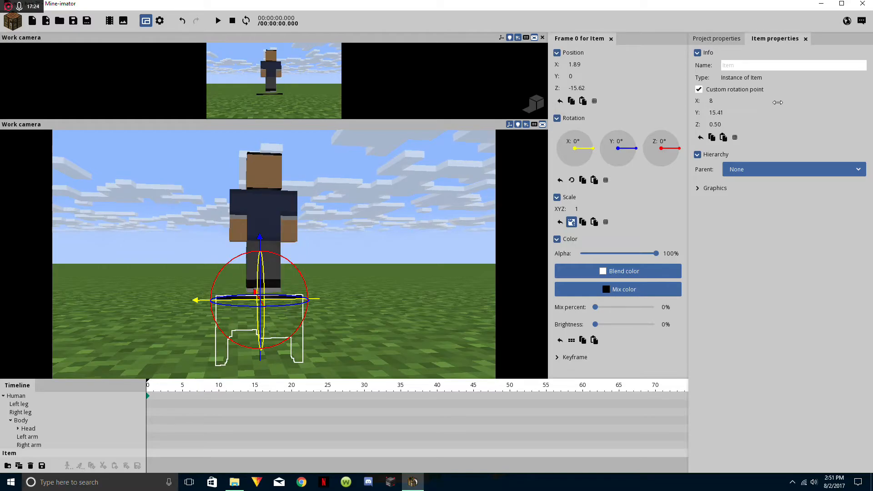
left_click_drag(370, 239, 305, 259)
scroll(370, 240, "down", 3)
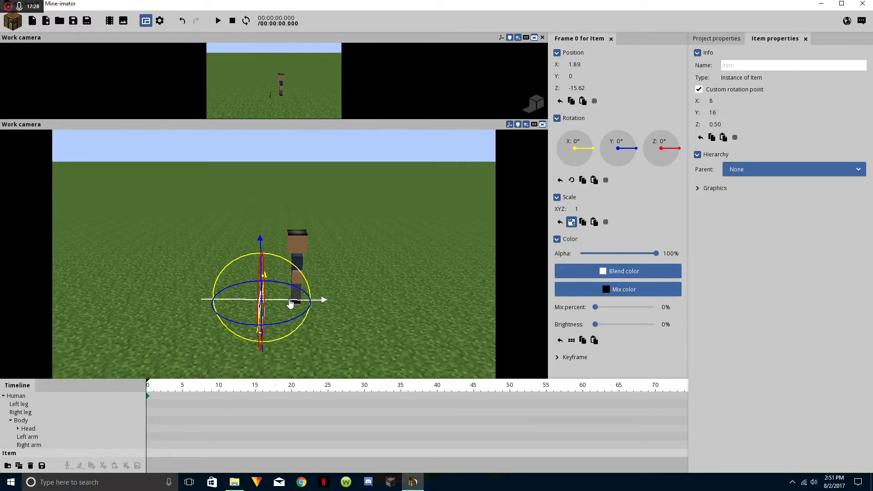
- Try a rotation point Y of 0 on the front hair item and return it to 16
left_click_drag(378, 211, 380, 231)
scroll(441, 218, "up", 5)
scroll(476, 176, "up", 3)
scroll(379, 232, "up", 1)
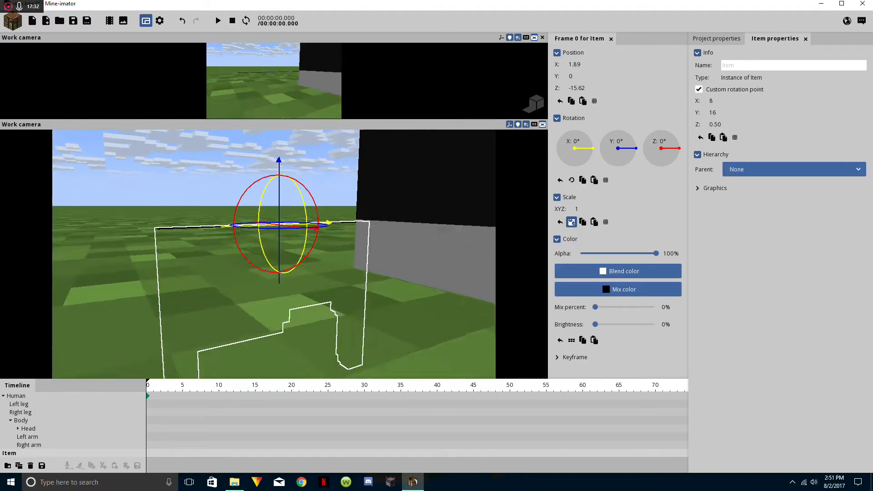
scroll(379, 232, "down", 1)
type("0")
left_click_drag(361, 248, 439, 260)
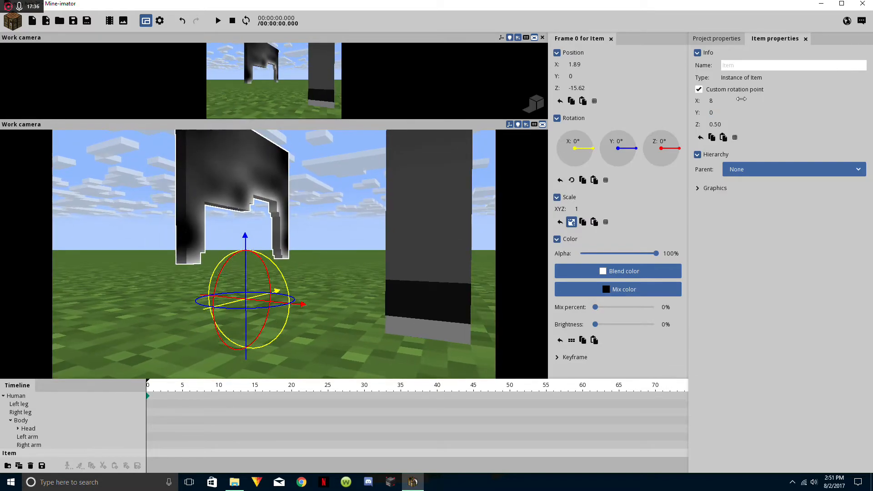
left_click_drag(363, 176, 476, 144)
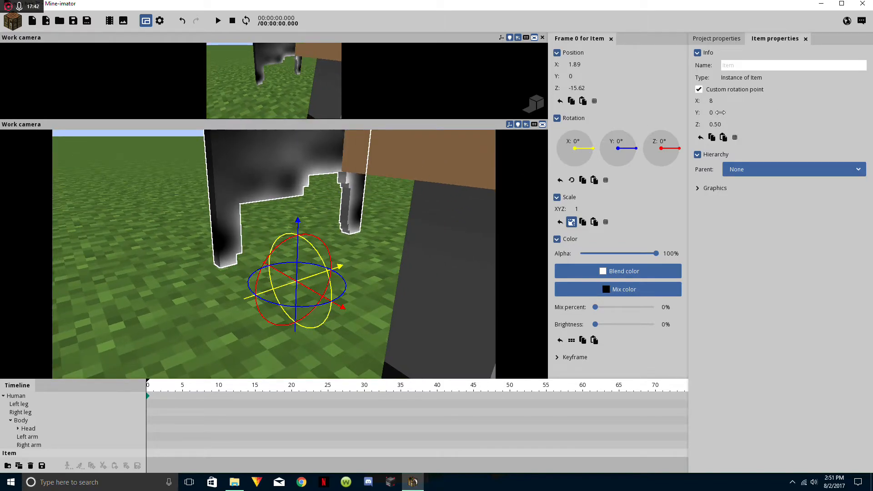
left_click_drag(454, 236, 427, 250)
left_click_drag(725, 112, 735, 111)
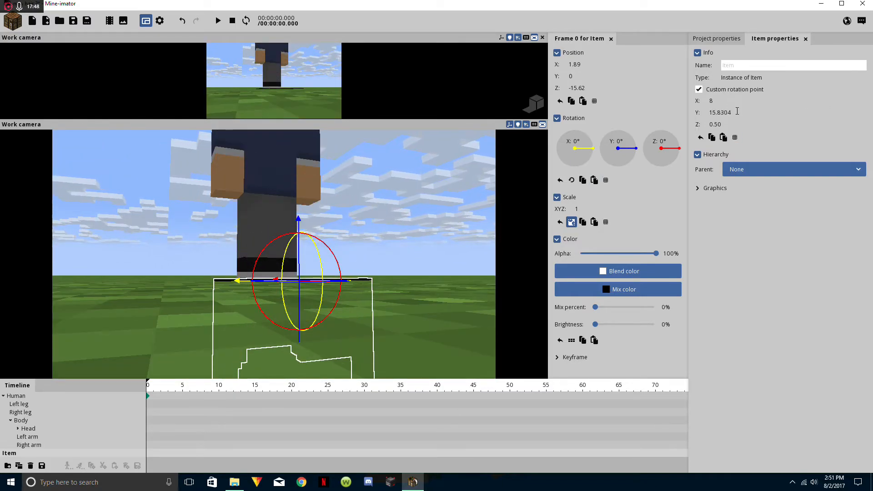
type("16")
left_click_drag(430, 223, 489, 200)
left_click_drag(371, 273, 378, 285)
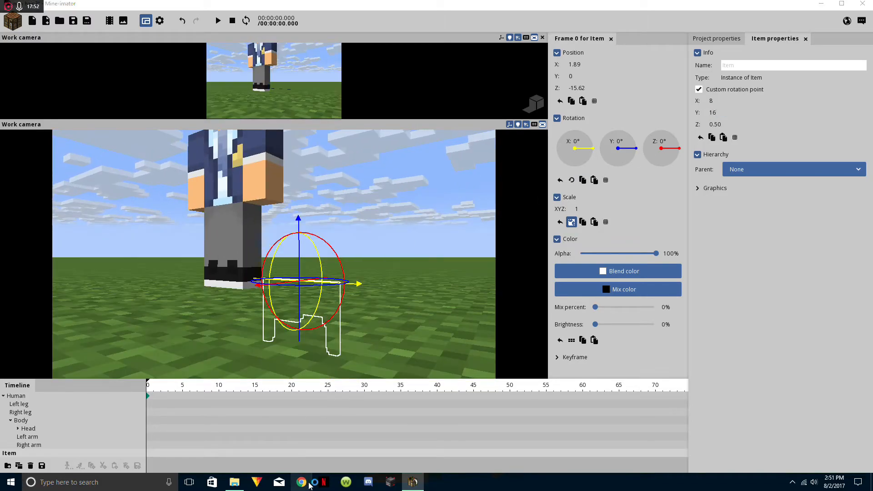
- Switch to Chrome, check the maximum image size options on Easy-Resize.com, and return to Mine-imator
left_click(309, 484)
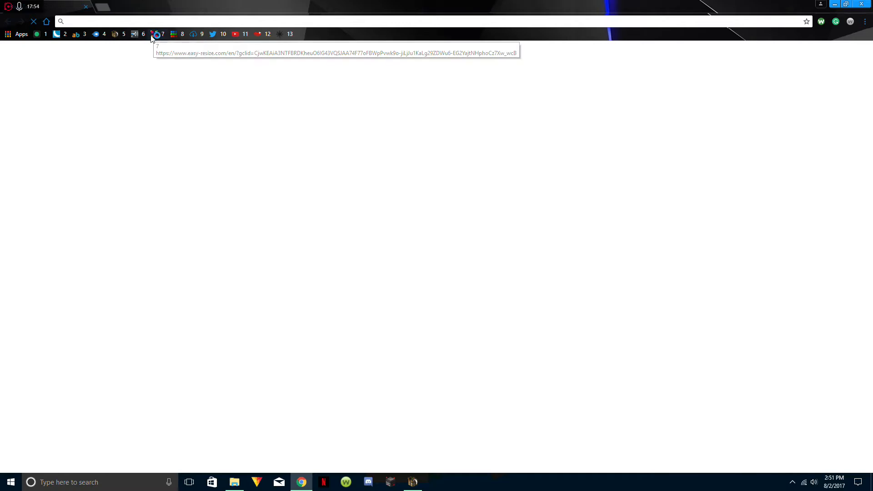
left_click(155, 34)
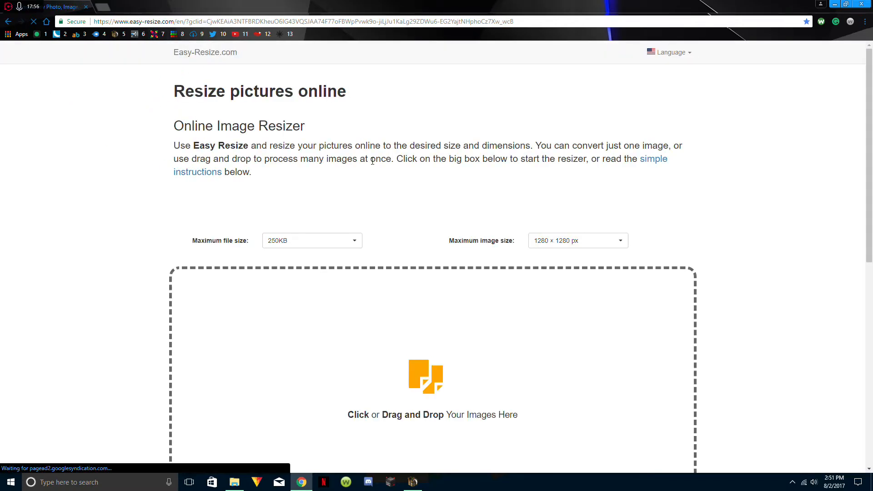
left_click(571, 245)
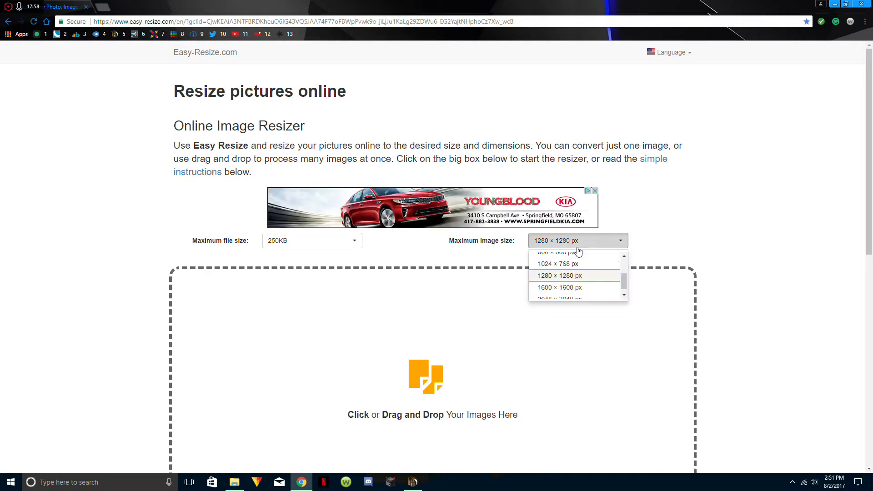
left_click(695, 215)
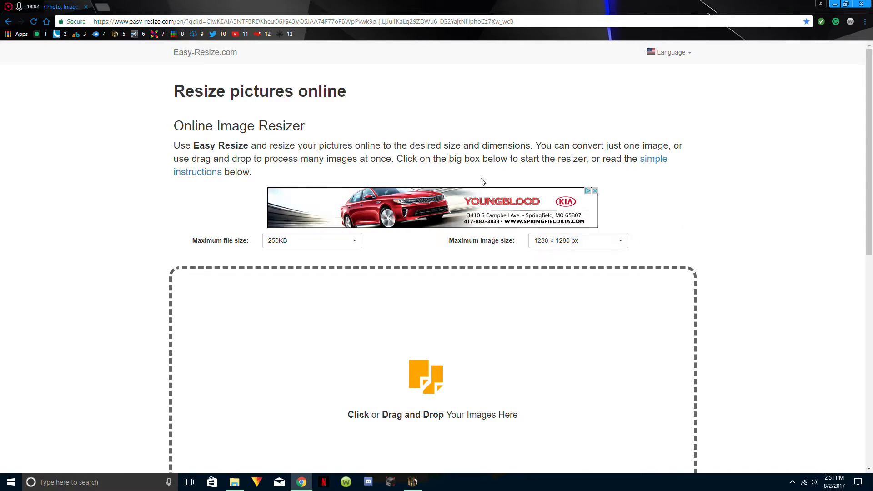
left_click(87, 9)
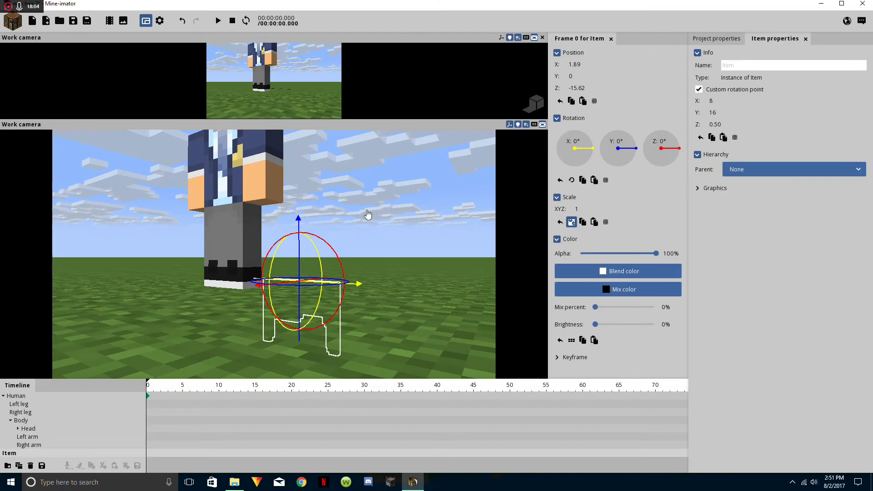
- Parent the front hair item to the hair item under Head and set its X rotation to -90°
left_click_drag(357, 210, 281, 210)
left_click(777, 169)
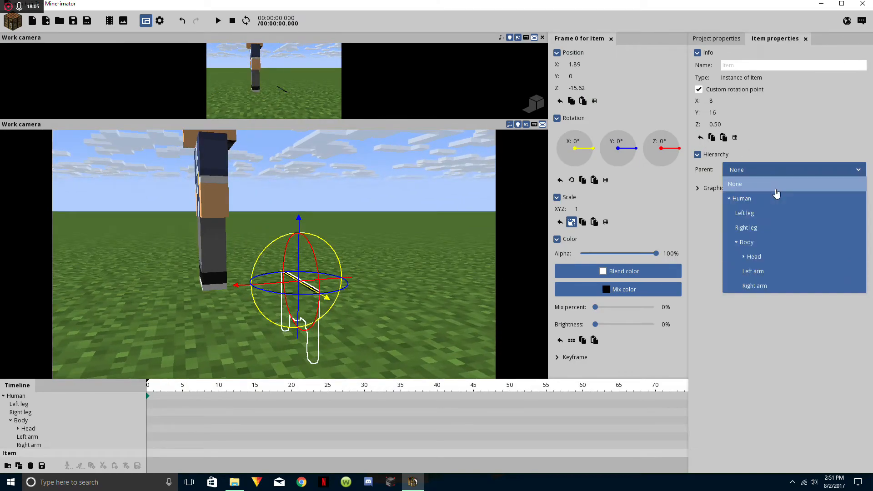
left_click(743, 258)
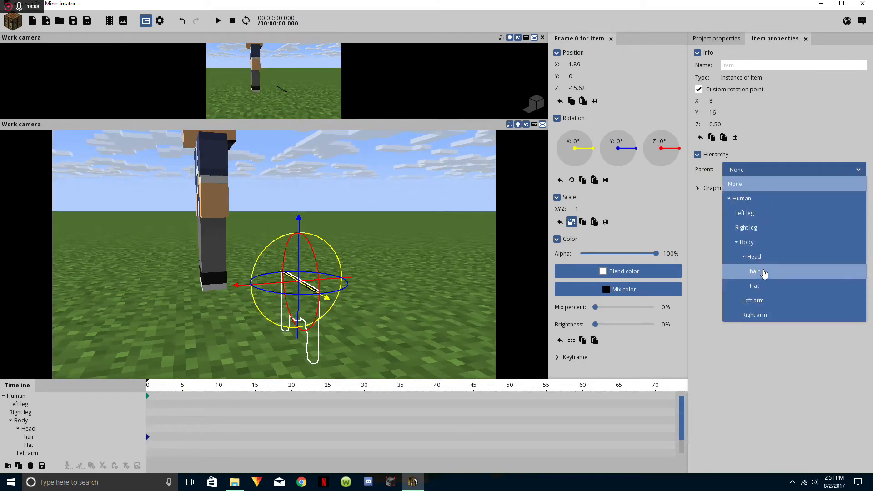
left_click(758, 272)
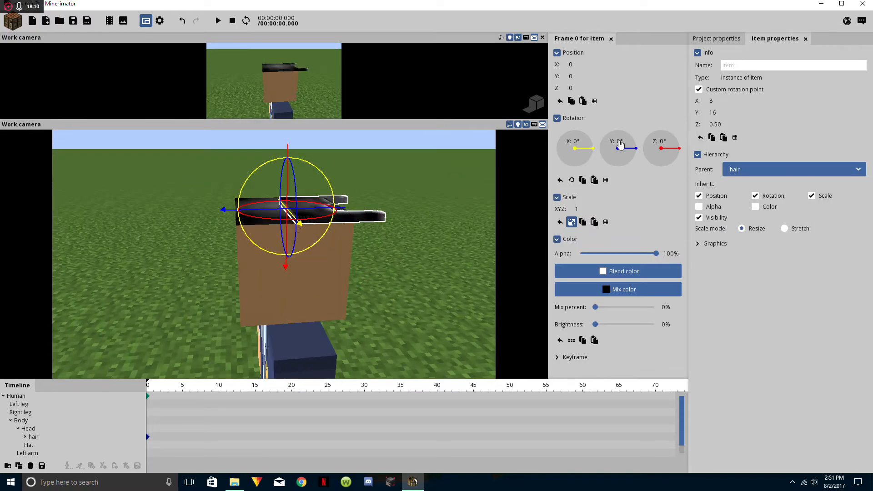
left_click(576, 142)
type("-90")
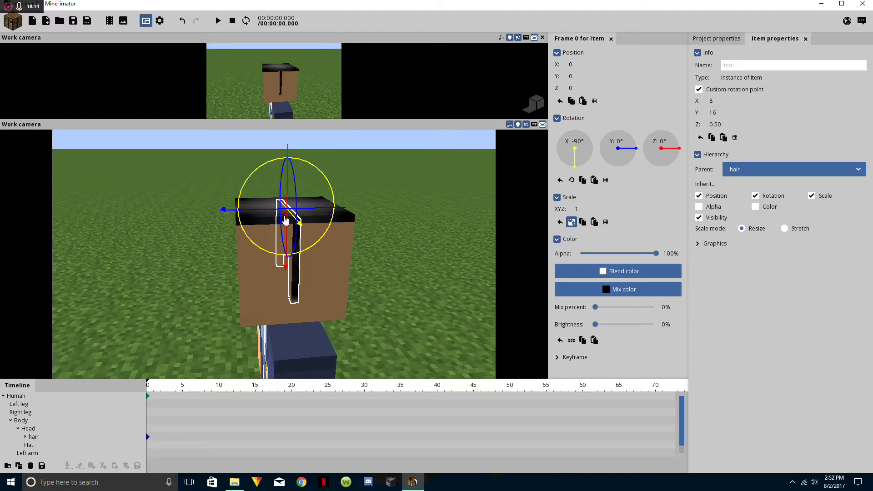
- Move the front hair item along Y to the front face of the head, at about 8.07
left_click(314, 213)
left_click_drag(311, 213, 256, 234)
left_click_drag(318, 238, 239, 228)
scroll(318, 237, "up", 3)
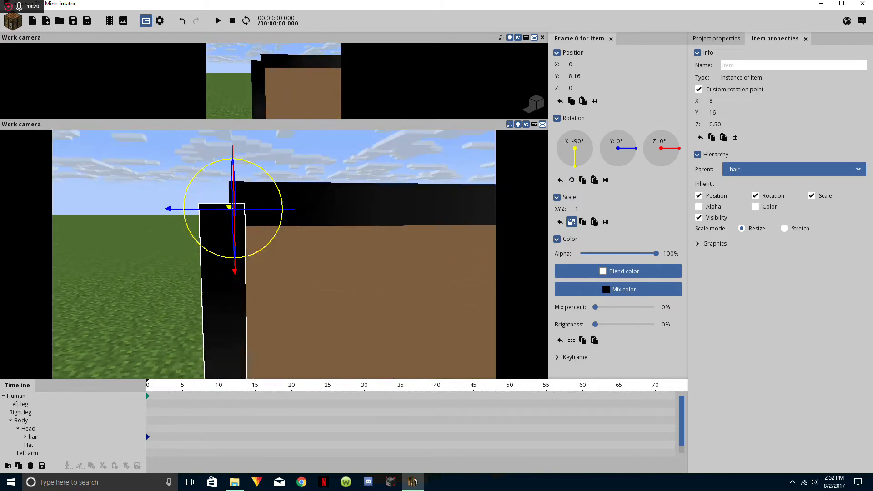
left_click_drag(358, 227, 358, 239)
left_click_drag(261, 209, 328, 218)
scroll(277, 225, "down", 3)
scroll(403, 242, "down", 3)
left_click_drag(403, 241, 383, 269)
- Examine the fitted front hair from the face, top and back of the head, and the top back item in the library
left_click(395, 248)
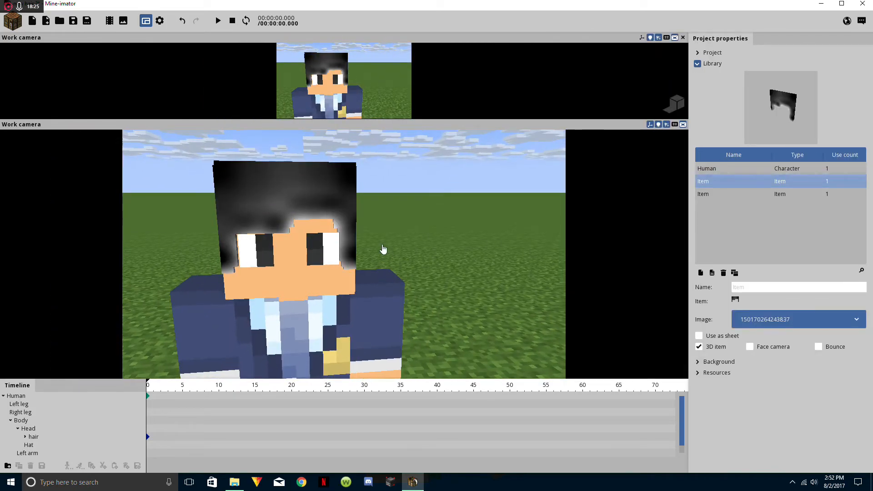
right_click_drag(383, 251, 364, 250)
left_click_drag(380, 255, 394, 243)
scroll(394, 243, "up", 3)
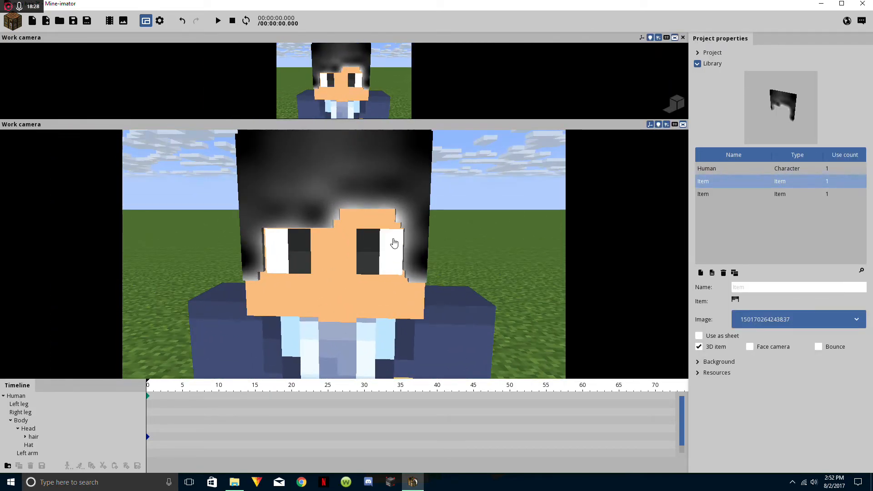
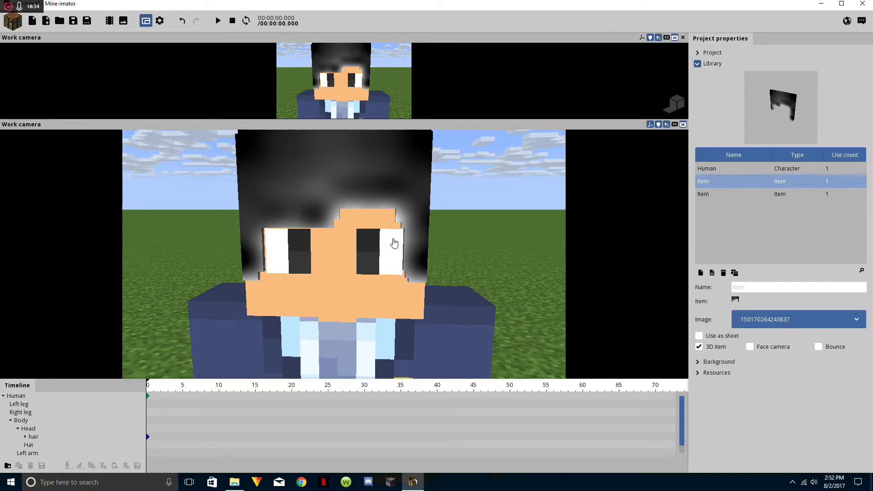
left_click_drag(394, 243, 432, 245)
scroll(413, 242, "down", 3)
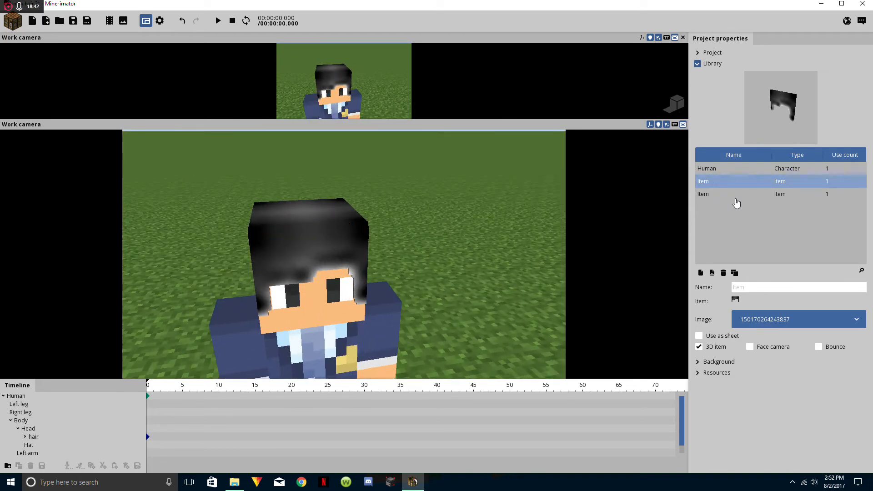
left_click(735, 194)
left_click_drag(505, 219, 502, 203)
right_click_drag(503, 203, 485, 218)
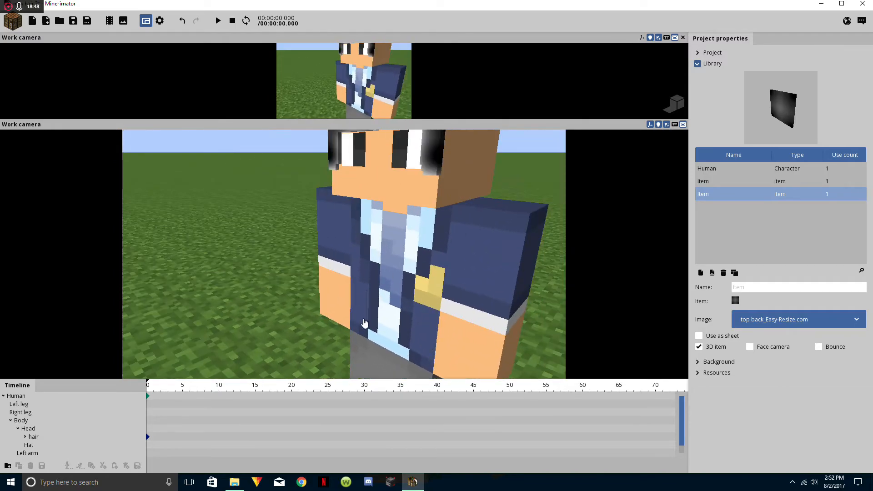
right_click_drag(440, 289, 382, 219)
right_click_drag(440, 247, 446, 269)
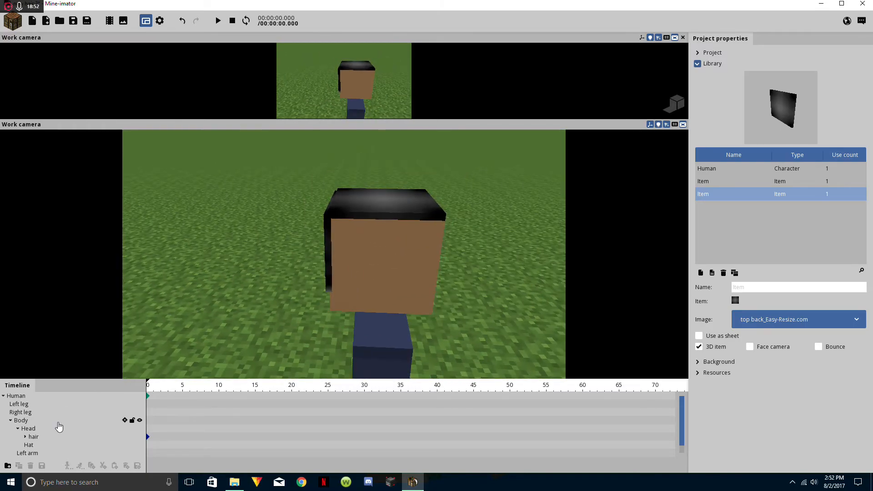
- Select the item nested under hair in the timeline and name it hair_front
left_click(34, 437)
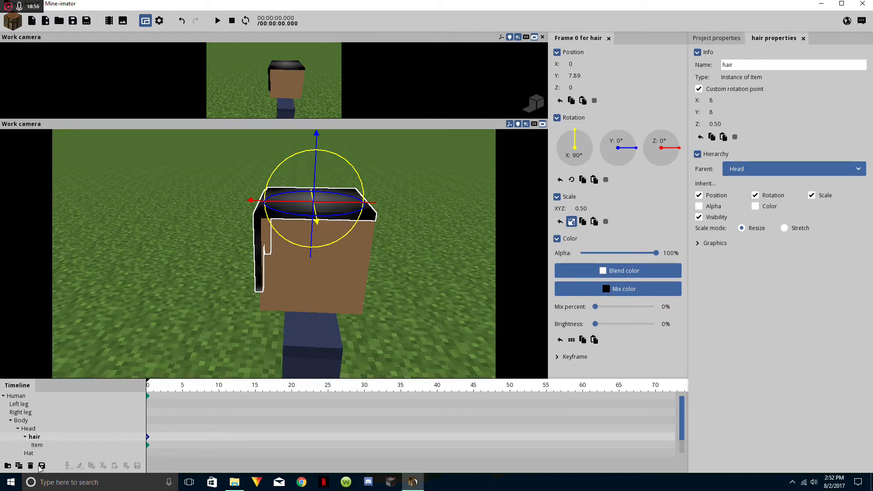
left_click(37, 445)
right_click_drag(150, 355, 508, 226)
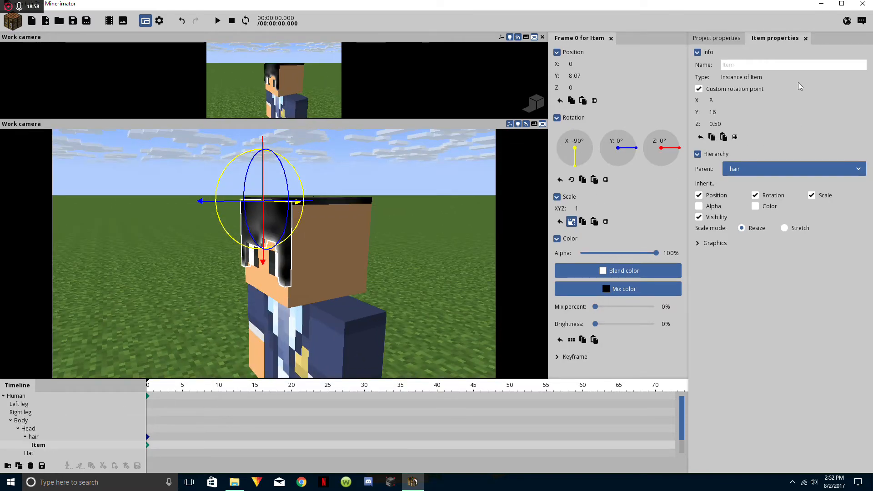
type("h")
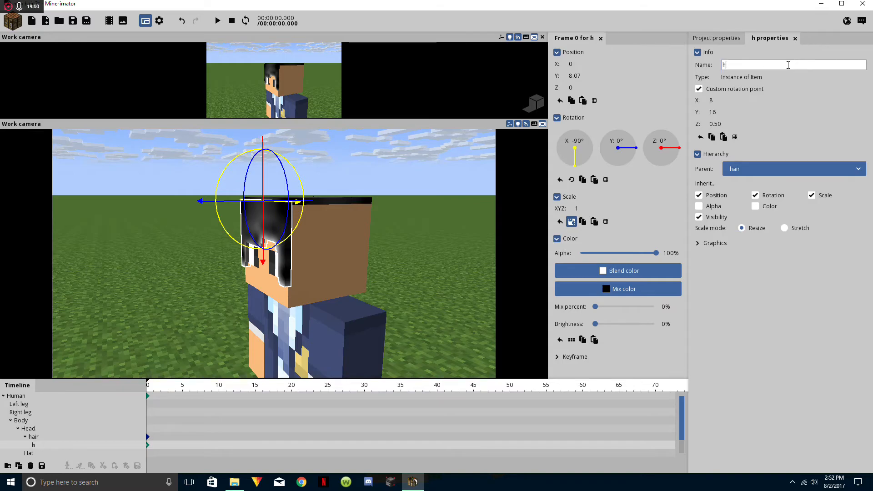
type("air_front")
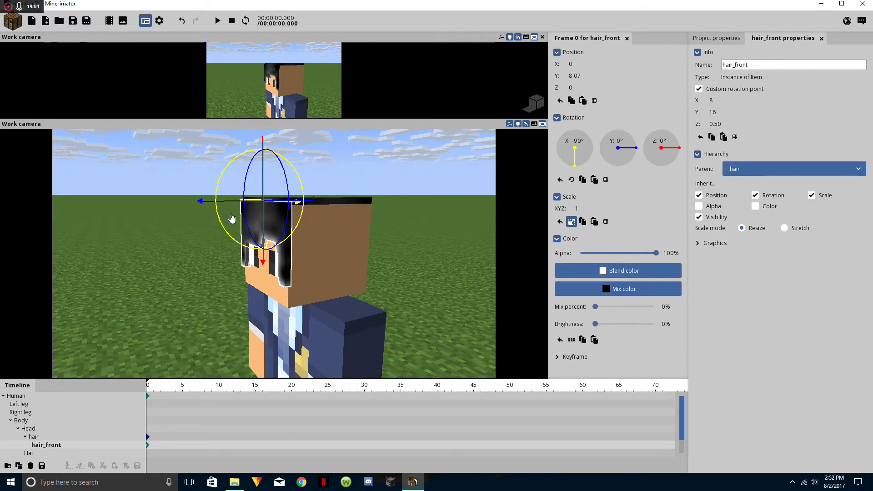
left_click(204, 290)
- Create another 3D item in the scene from the workbench
left_click(12, 20)
left_click(95, 49)
left_click(291, 171)
left_click(308, 266)
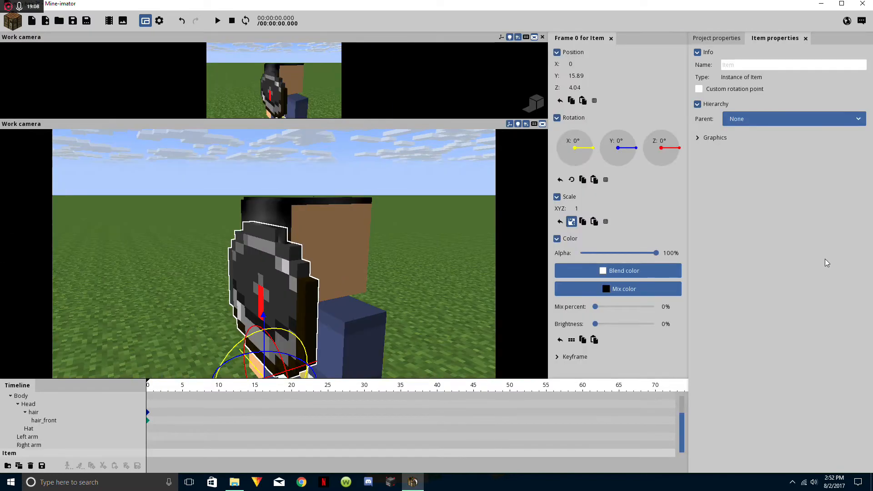
left_click(728, 39)
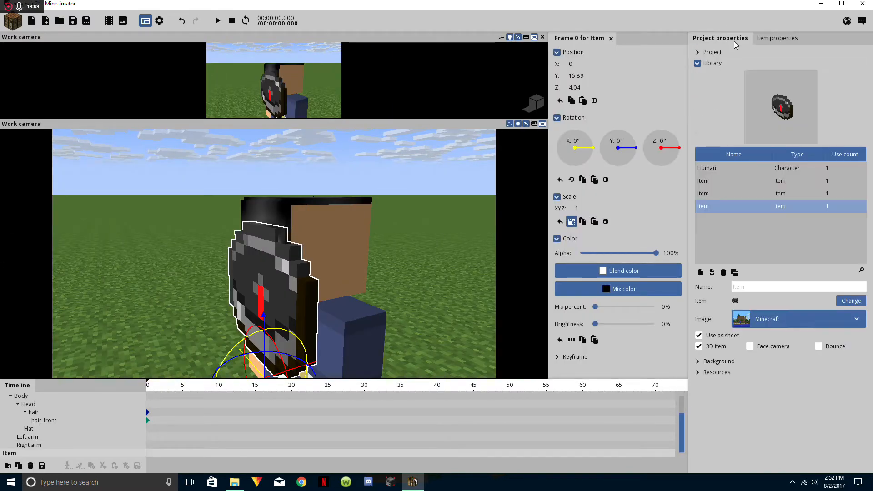
left_click(717, 339)
left_click(782, 320)
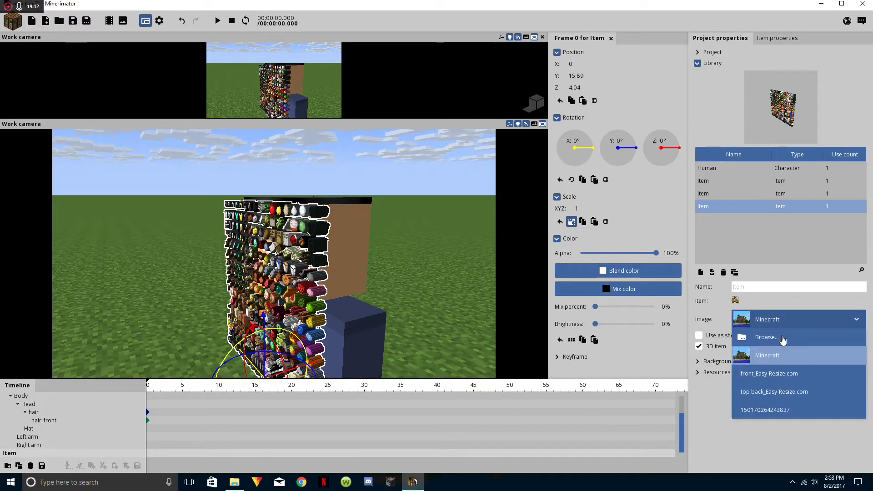
left_click(766, 337)
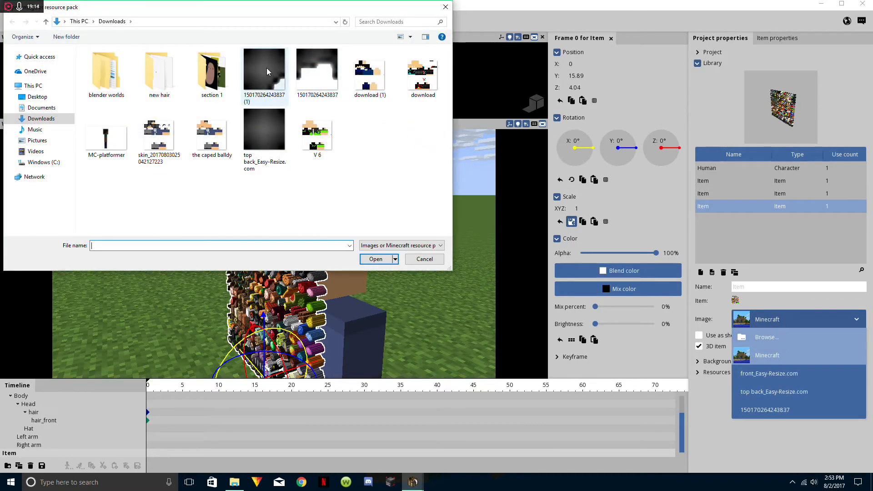
double_click(266, 71)
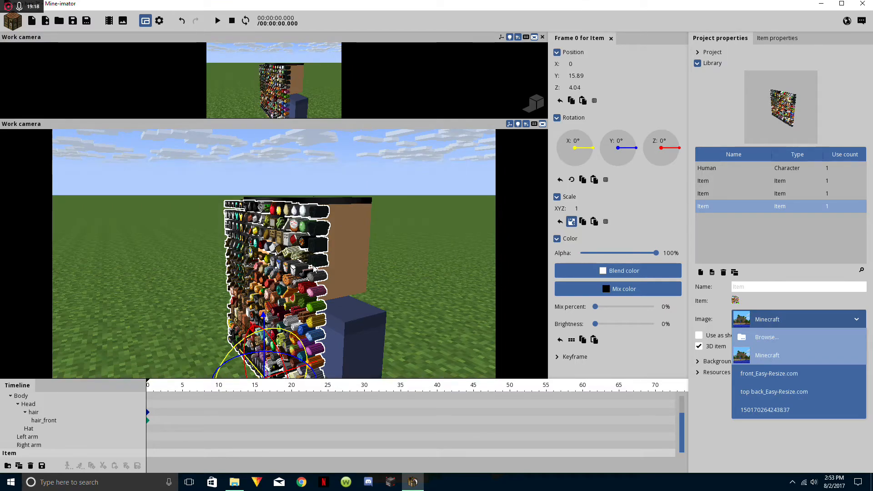
- Enable a custom rotation point for the new item and set its Y value to 16
left_click_drag(314, 269, 369, 271)
left_click_drag(291, 294, 302, 312)
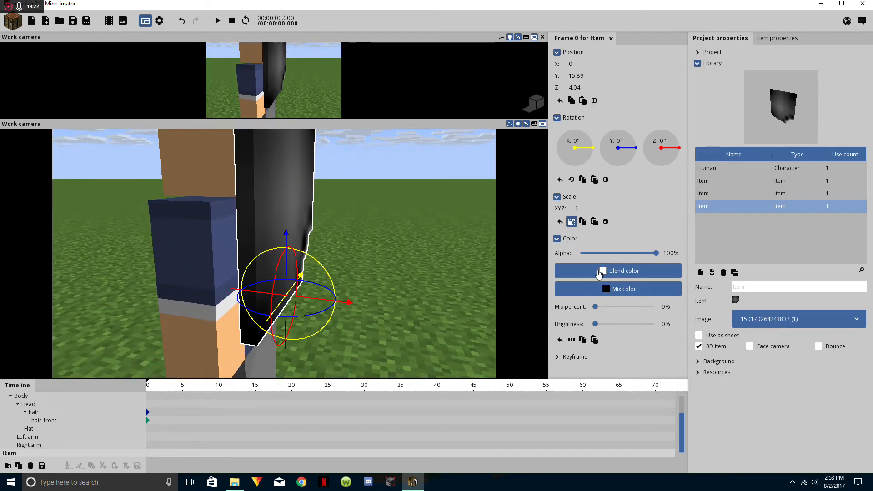
left_click(774, 40)
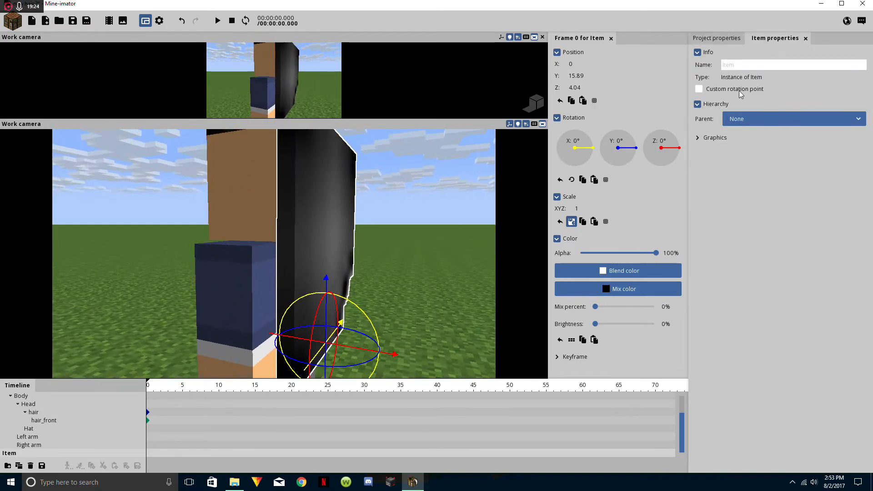
left_click(741, 90)
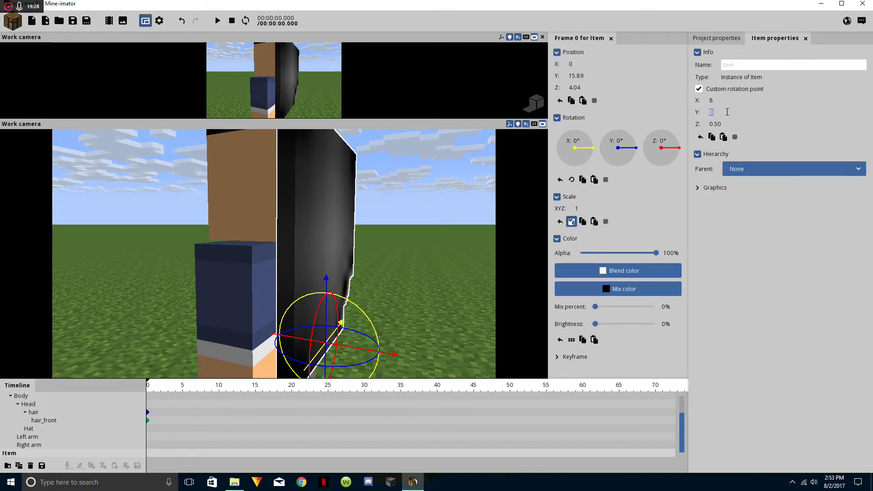
type("16")
left_click(439, 255)
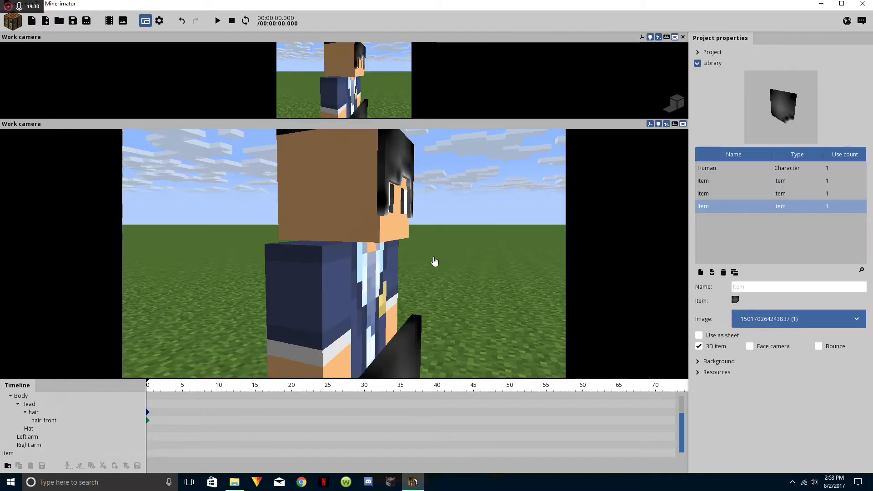
- Reselect the new item in front of the character and set its parent to hair
right_click_drag(435, 256, 426, 267)
left_click(394, 284)
mouse_move(379, 292)
left_mouse_down()
mouse_move(291, 273)
mouse_move(268, 304)
mouse_move(278, 277)
mouse_move(269, 273)
mouse_move(377, 279)
left_mouse_up()
scroll(291, 273, "up", 4)
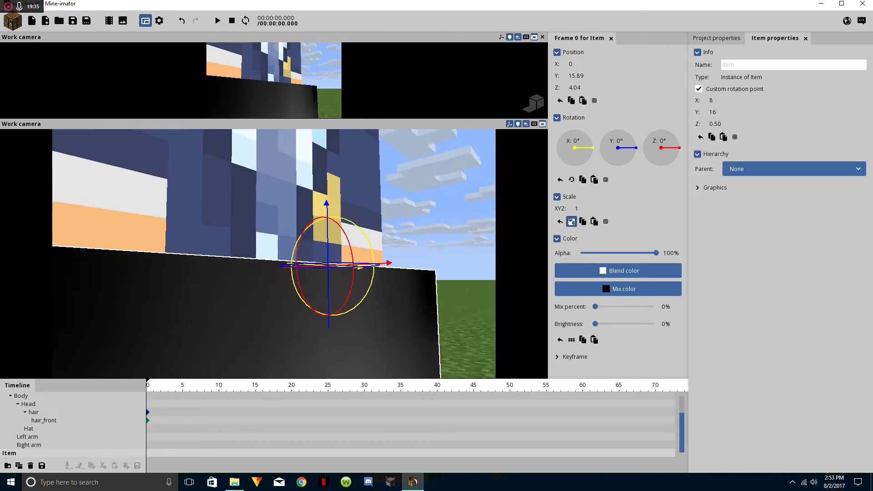
scroll(378, 278, "down", 4)
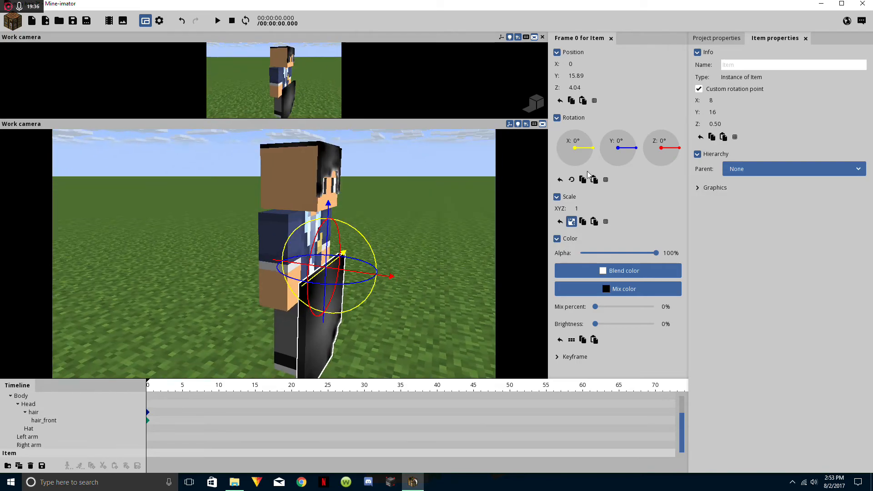
left_click(784, 171)
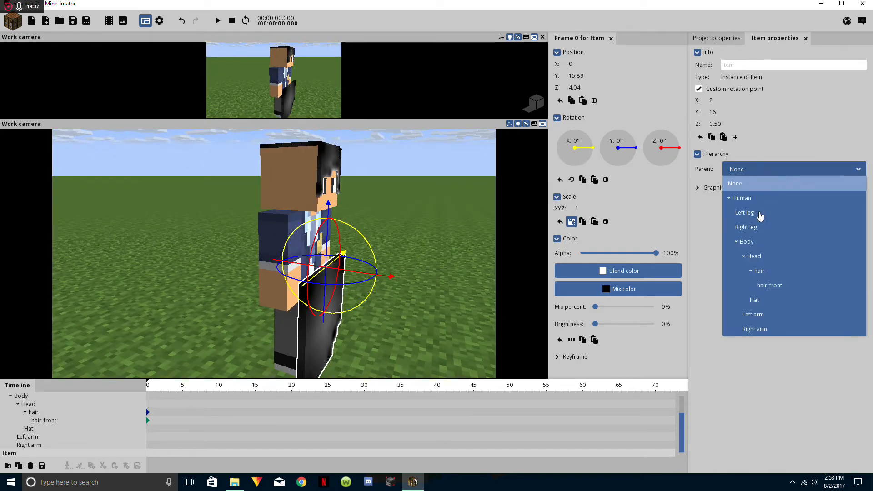
left_click(776, 274)
- Try moving the item to about 8.46 on Y and rotating it to about -90° on X
left_click_drag(432, 255, 386, 307)
left_click_drag(384, 233, 390, 232)
left_click_drag(330, 155, 374, 201)
left_click_drag(414, 231, 380, 229)
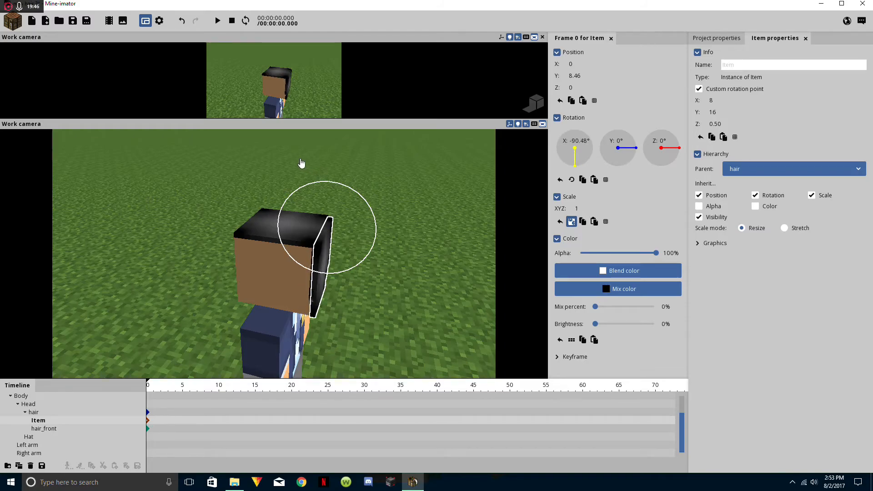
left_click_drag(346, 254, 280, 280)
- Rotate the item to 90° on Z and -90° on Y, with no X rotation
type("90")
key("Return")
middle_click_drag(481, 181, 479, 161)
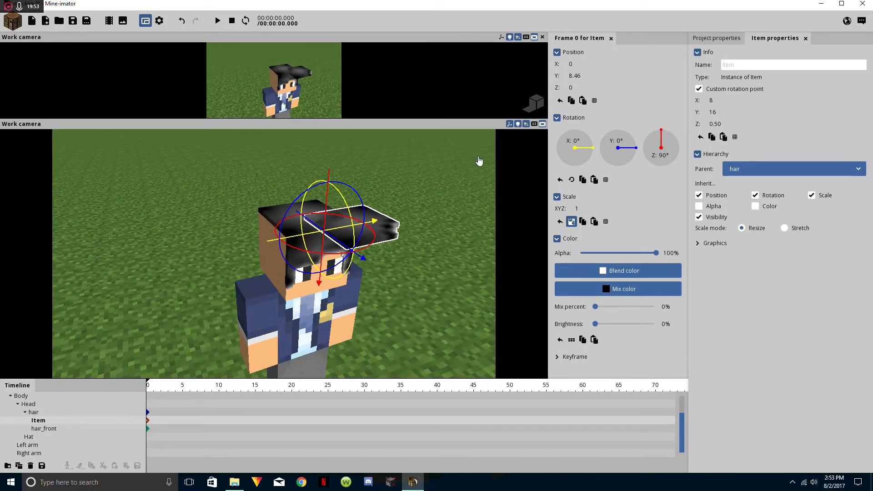
left_click(617, 141)
type("-99")
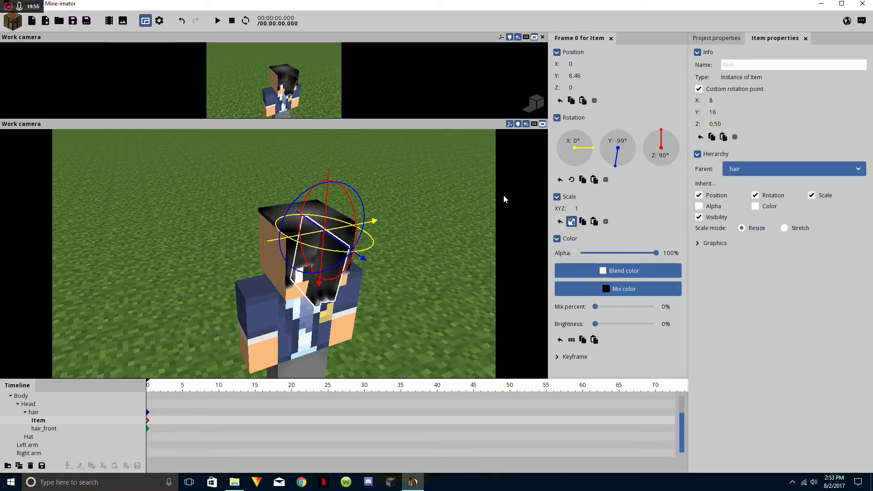
key("BackSpace")
type("0")
- Set the item's Y position to 0 and slide it to about 7.88 on X, against the side of the head
left_click_drag(411, 233, 408, 275)
type("0")
left_click_drag(476, 300, 509, 264)
right_click_drag(485, 295, 489, 294)
left_click_drag(419, 278, 447, 269)
left_click_drag(400, 233, 396, 233)
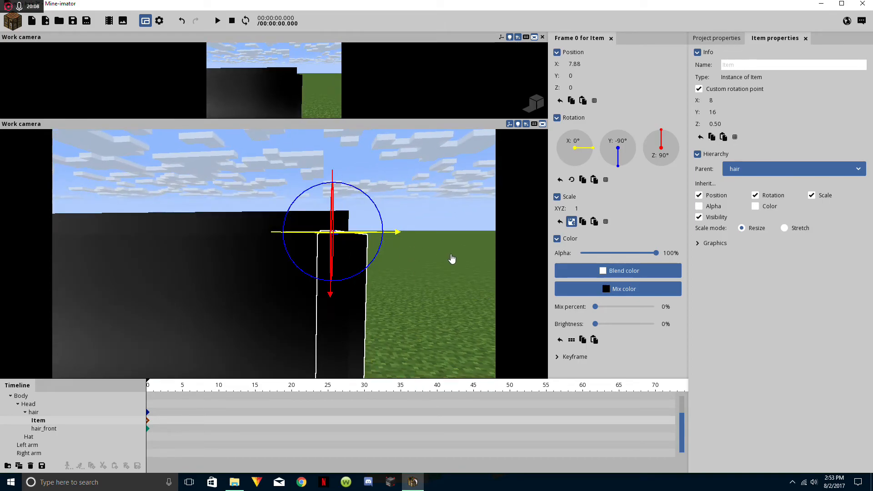
scroll(452, 260, "down", 5)
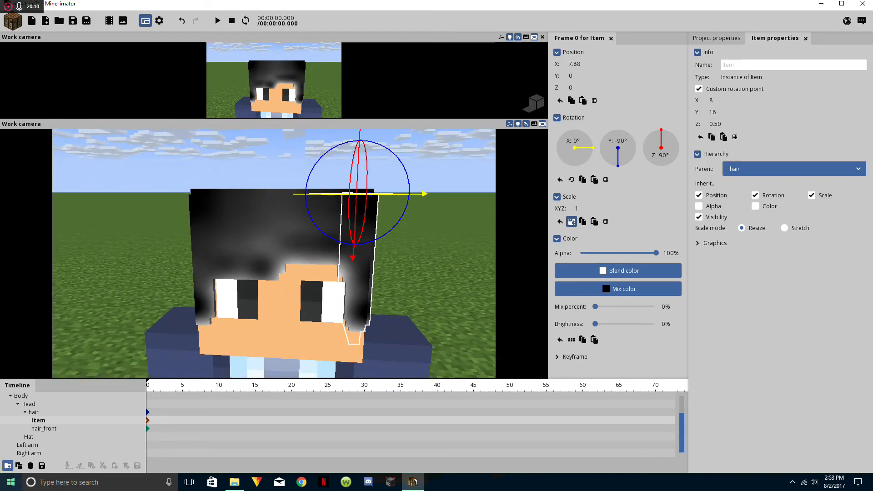
- Name the side hair item hair_side
left_click(741, 65)
type("ha")
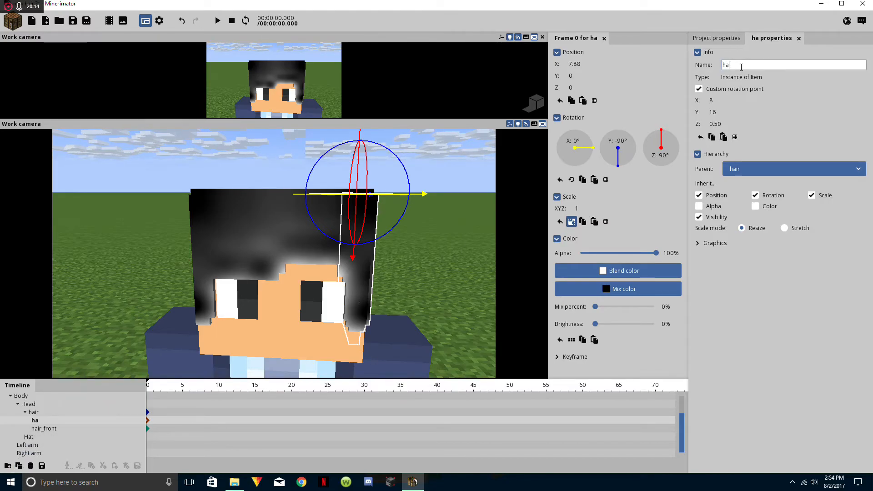
type("ir_")
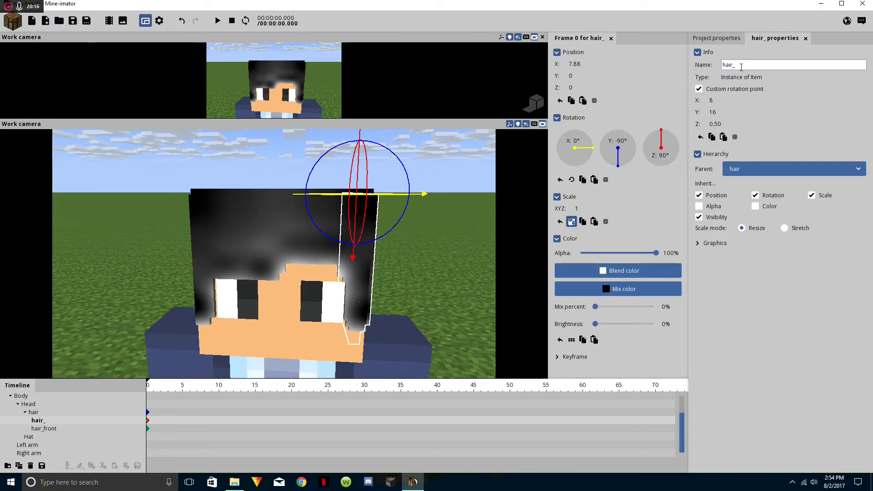
type("sides")
key("BackSpace")
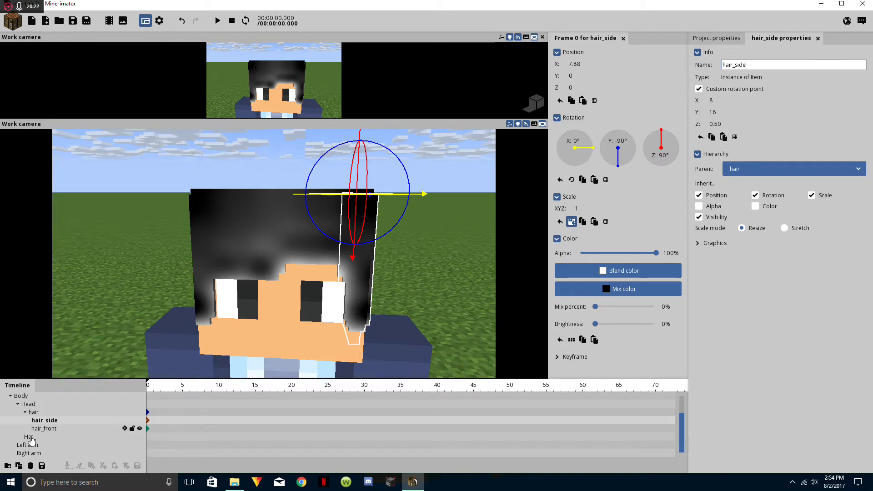
- Duplicate hair_side and mirror the copy to the head's other side by setting its X position to -7.88
left_click(19, 466)
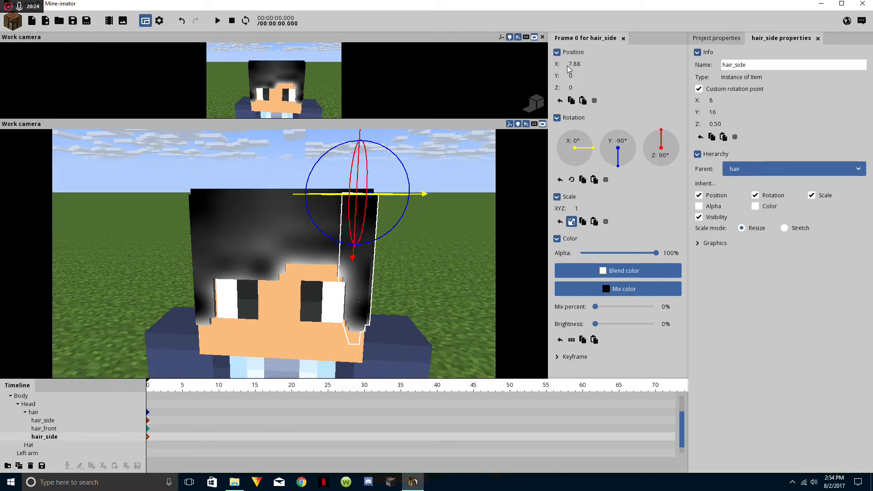
type("-")
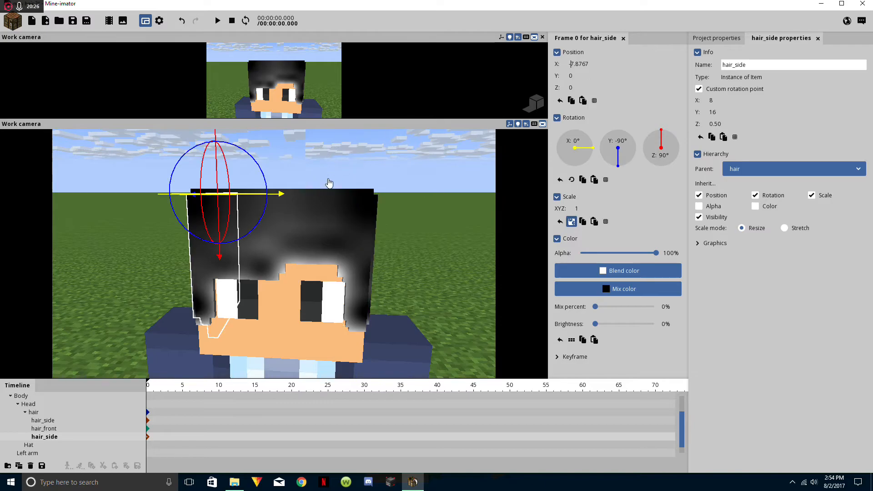
left_click_drag(311, 270, 311, 271)
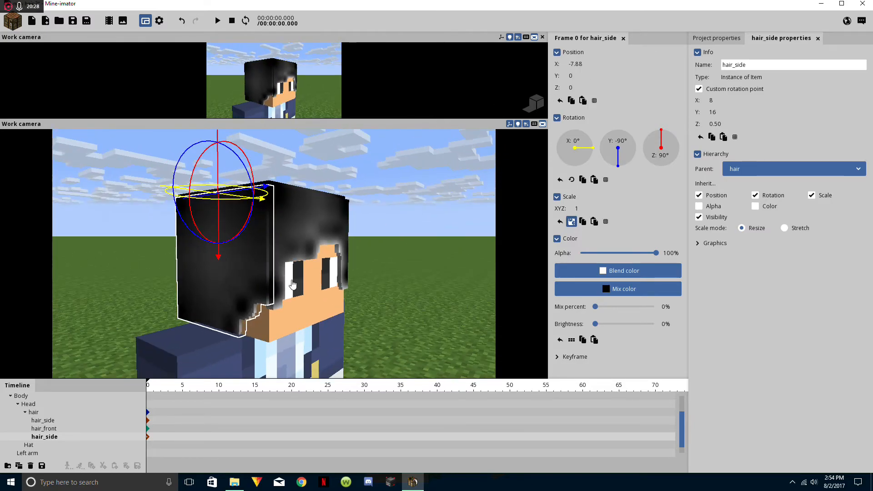
left_click_drag(386, 243, 384, 243)
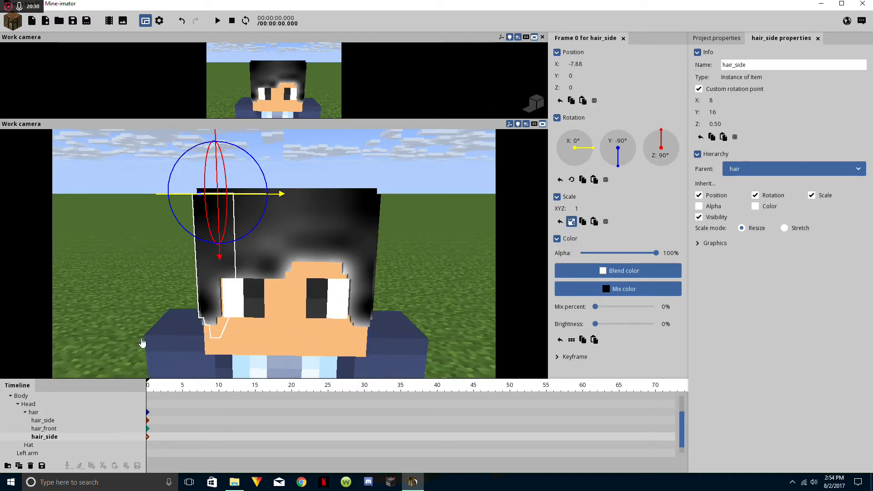
left_click_drag(139, 342, 141, 342)
- Create another 3D item from the workbench for the back of the head
left_click_drag(333, 332, 312, 239)
left_click(334, 330)
left_click(311, 237)
left_click(221, 241)
left_click_drag(221, 241, 296, 195)
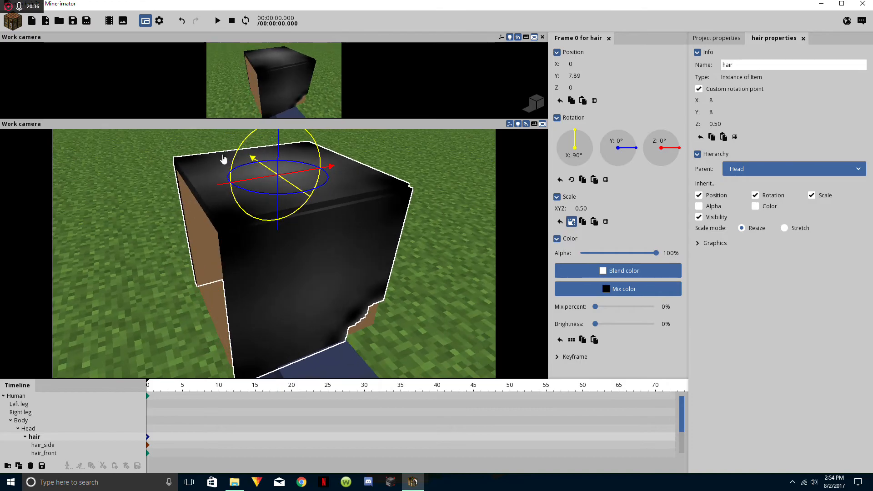
left_click(14, 21)
left_click(95, 49)
left_click(307, 169)
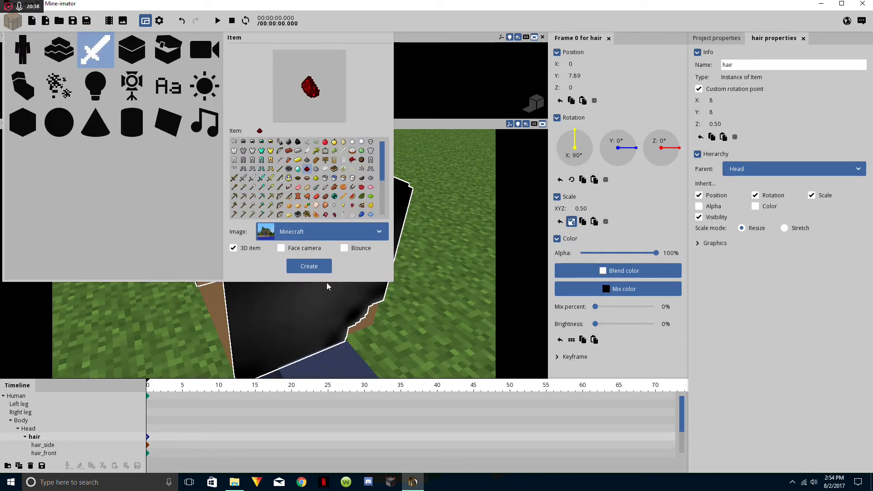
left_click(315, 267)
- Turn off Use as sheet for the new item and load top back_Easy-Resize.com from Downloads as its image
left_click_drag(410, 230, 355, 200)
right_click_drag(355, 227, 339, 291)
left_click_drag(338, 313, 387, 278)
left_click(312, 315)
right_click_drag(386, 277, 386, 250)
left_click_drag(387, 250, 365, 277)
right_click_drag(365, 277, 365, 318)
left_click(727, 40)
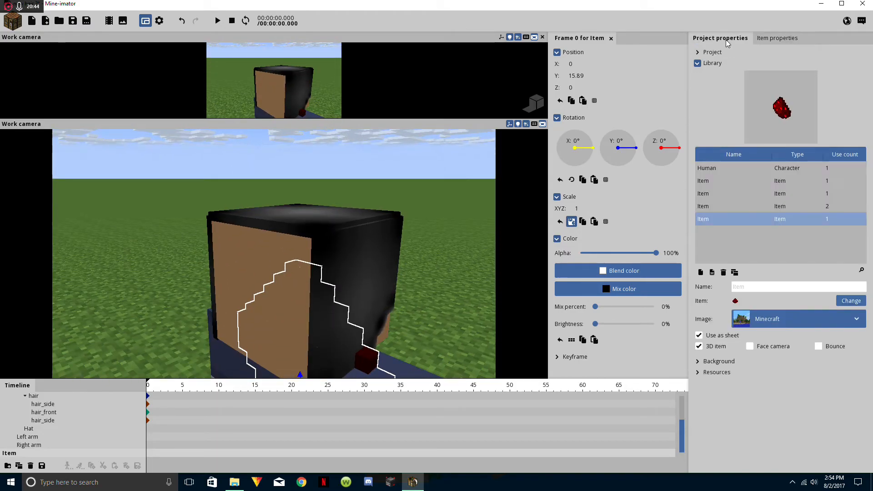
left_click(725, 338)
left_click(798, 319)
left_click(766, 337)
left_click(266, 135)
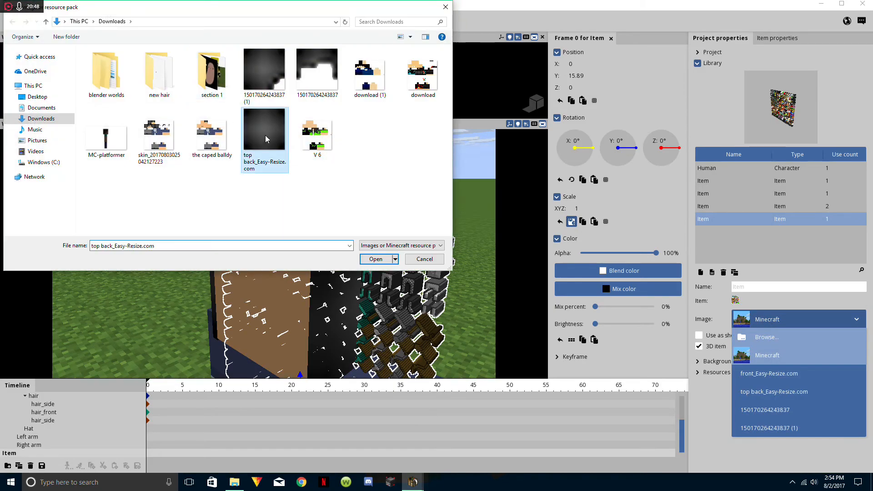
double_click(266, 135)
left_click(489, 249)
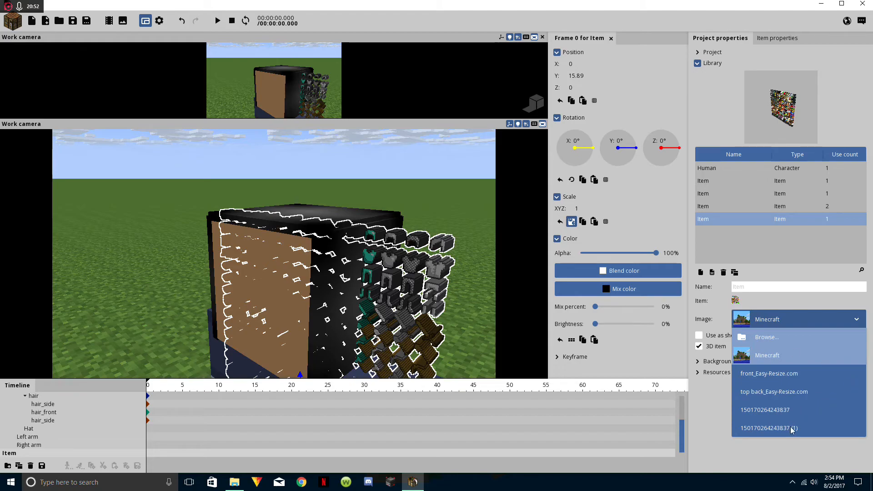
- Try front_Easy-Resize.com as the item's image and switch to the already loaded top back_Easy-Resize.com
left_click(781, 389)
left_click(774, 323)
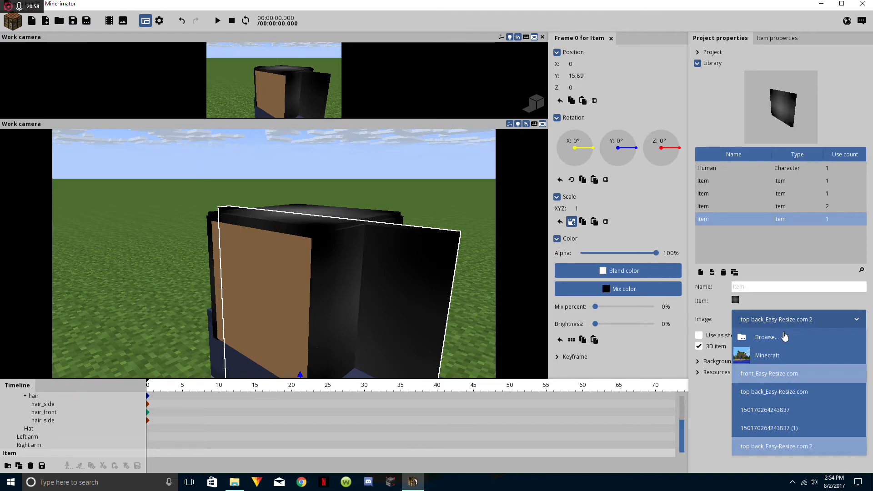
left_click(768, 374)
left_click(770, 318)
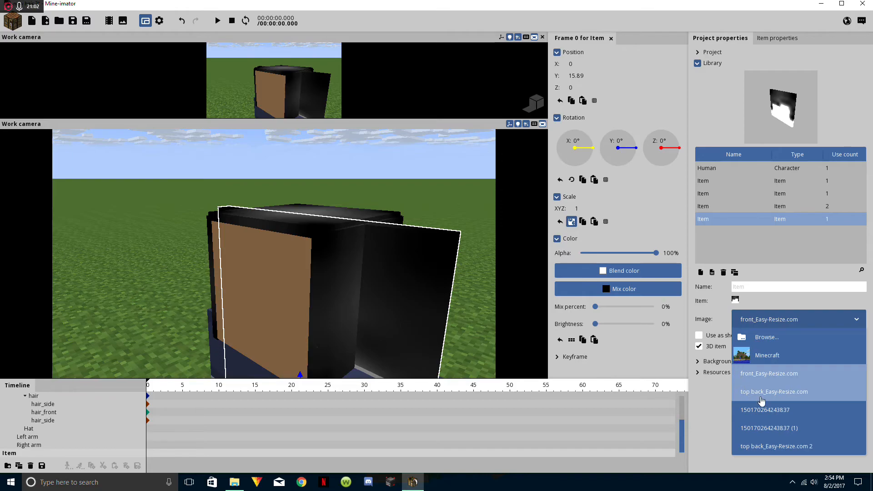
left_click(773, 391)
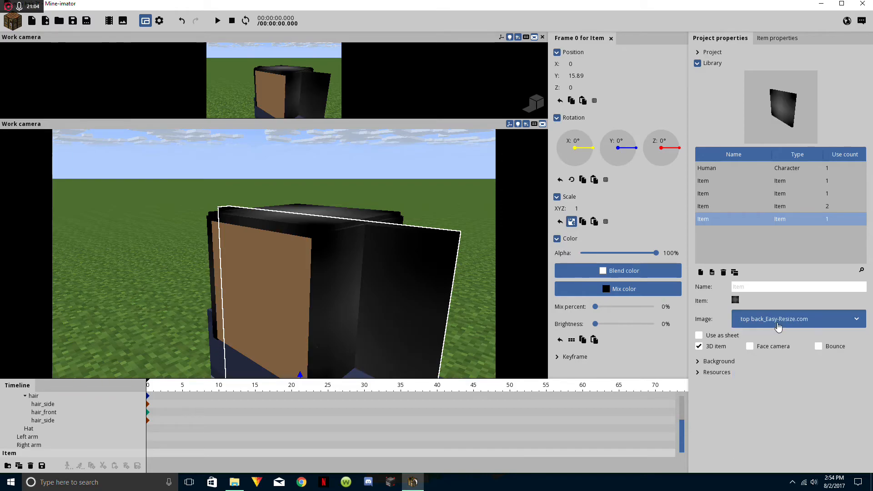
- Try scaling the new item down to about 0.81 and undo the change
left_click_drag(432, 322, 417, 334)
right_click_drag(417, 321, 417, 332)
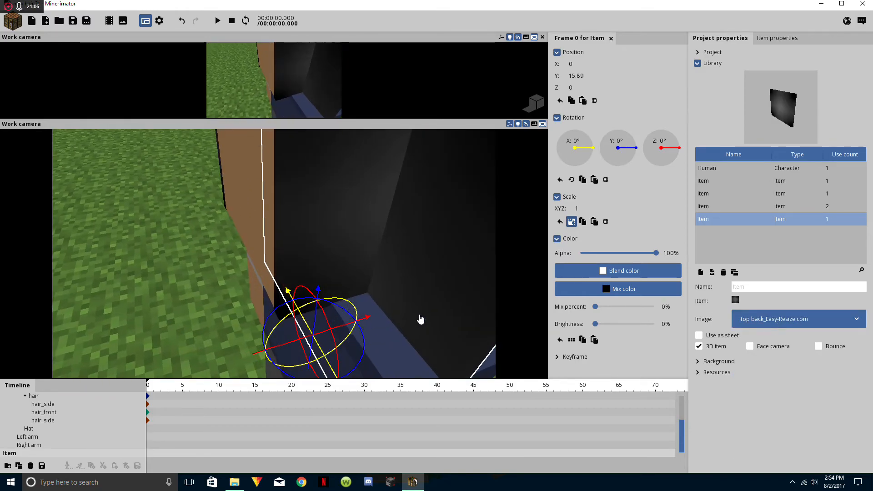
left_click_drag(416, 321, 430, 314)
right_click_drag(456, 298, 456, 282)
left_click_drag(583, 208, 575, 206)
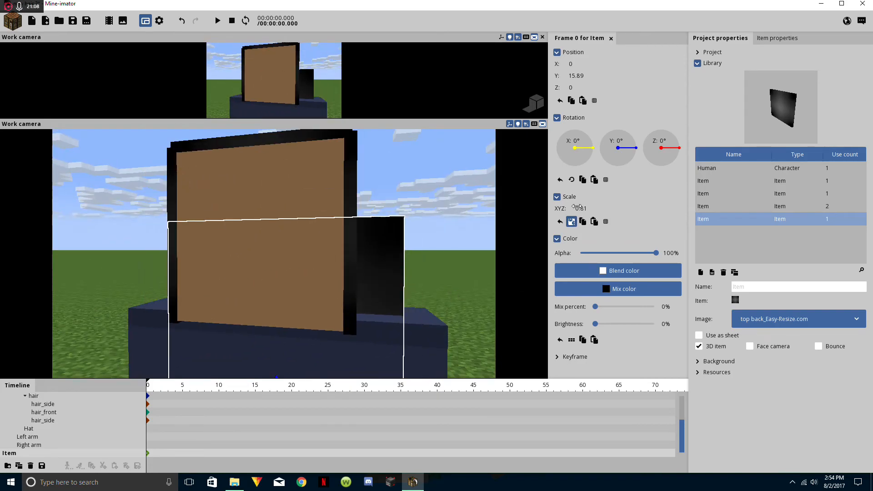
key("ctrl+z")
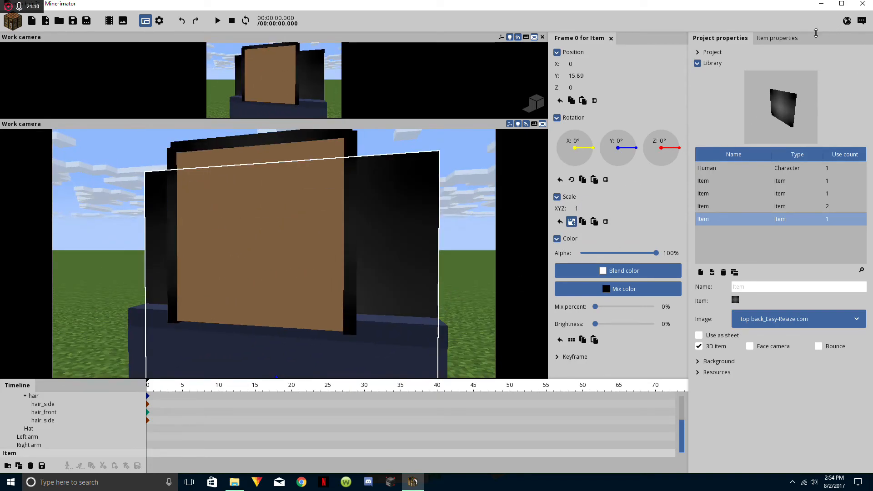
- Set the new item's parent to hair and name it hair_back
left_click(778, 38)
left_click(764, 120)
left_click(757, 221)
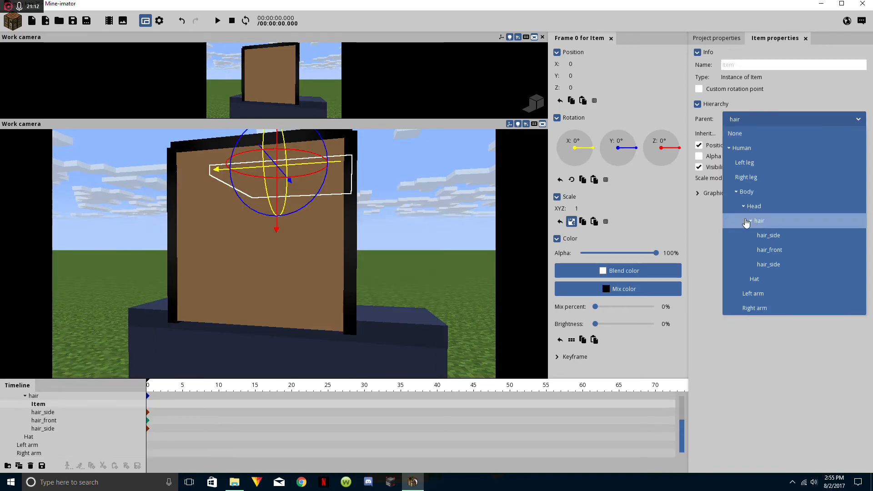
left_click(767, 66)
type("haoir")
key("BackSpace")
key("BackSpace")
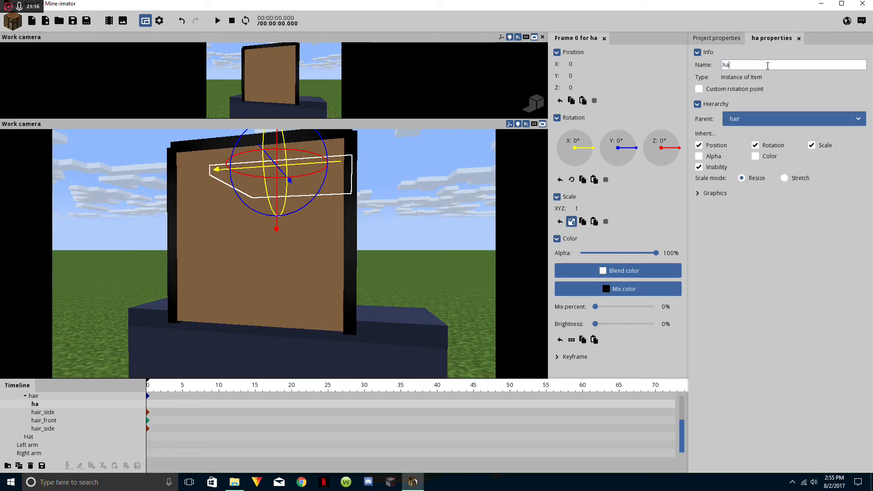
type("ir_back")
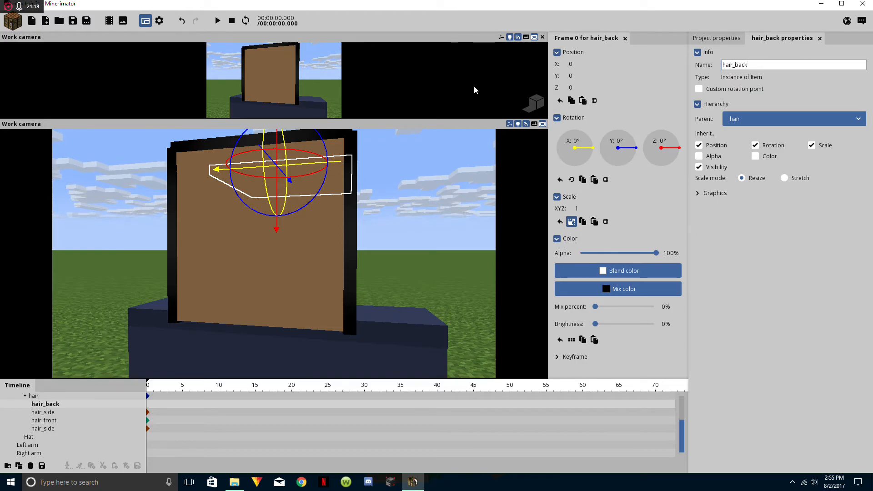
- Rotate hair_back to -90° on X
left_click_drag(413, 152, 313, 184)
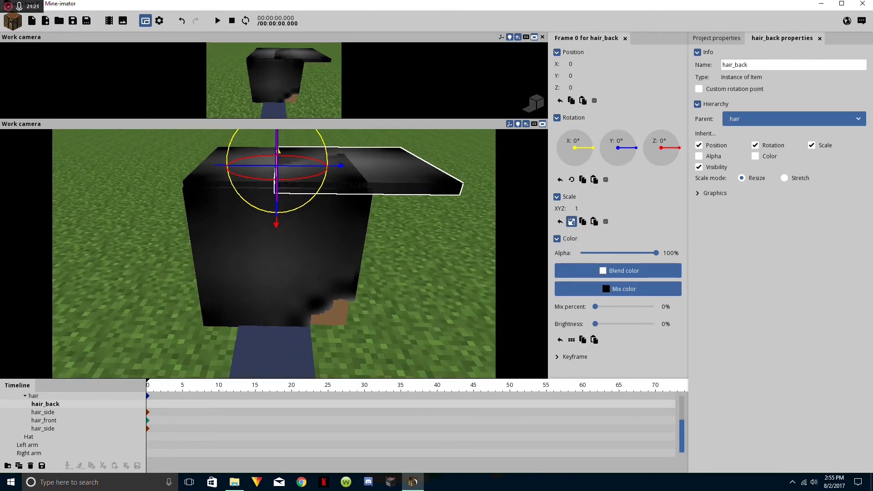
left_click(575, 140)
type("-90")
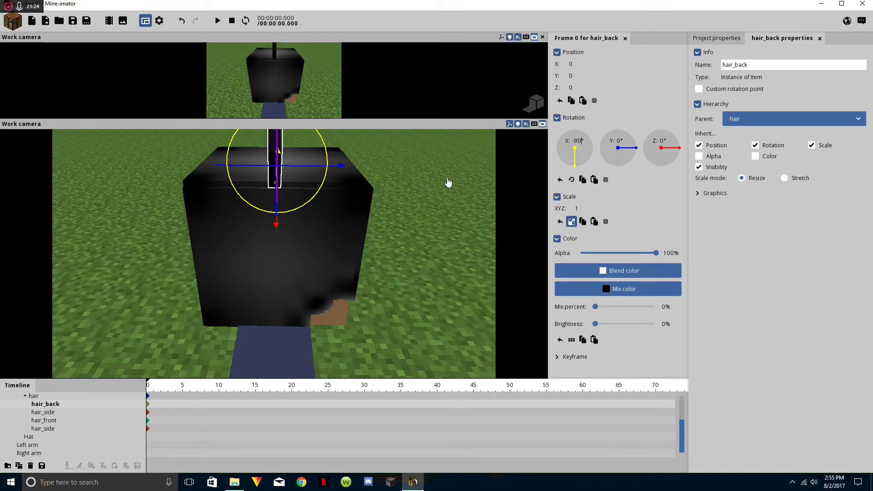
- Set hair_back's X rotation to 90°
key("BackSpace")
key("BackSpace")
key("BackSpace")
type("90")
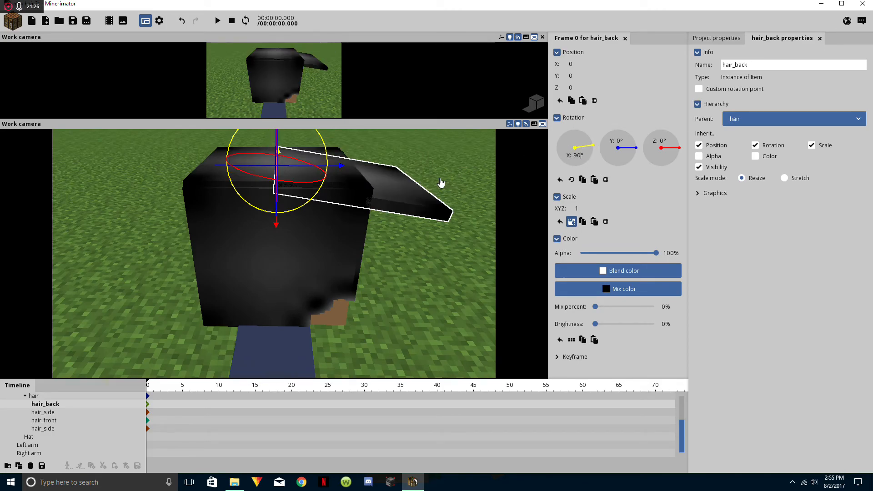
- Move hair_back along Y to about -7.53 so that it sits against the back of the head
left_click_drag(317, 171, 238, 210)
left_click_drag(241, 213, 290, 228)
left_click_drag(355, 227, 339, 280)
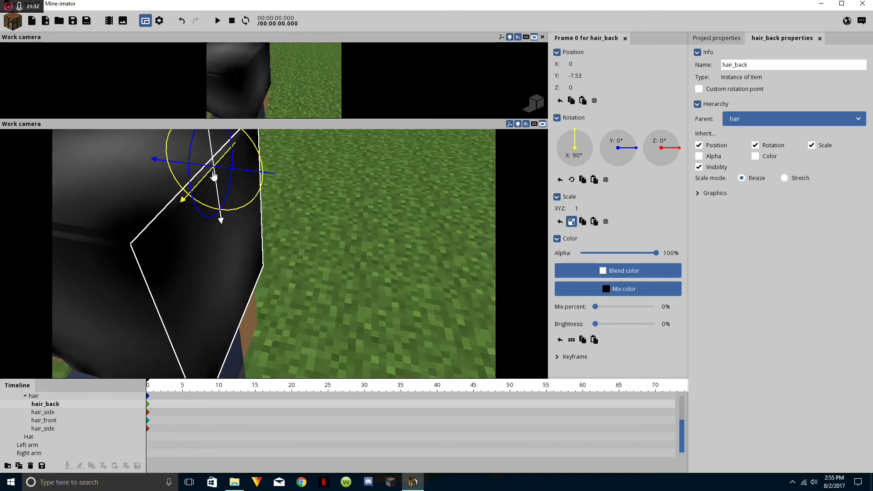
left_click_drag(240, 178, 262, 134)
left_click_drag(232, 164, 409, 191)
- Examine the assembled hair from several angles, checking how the front piece meets the top and sides
left_click(291, 200)
scroll(295, 227, "down", 5)
key("w")
right_click_drag(344, 253, 310, 206)
key("s")
key("w")
key("s")
left_click(310, 218)
left_click(278, 244)
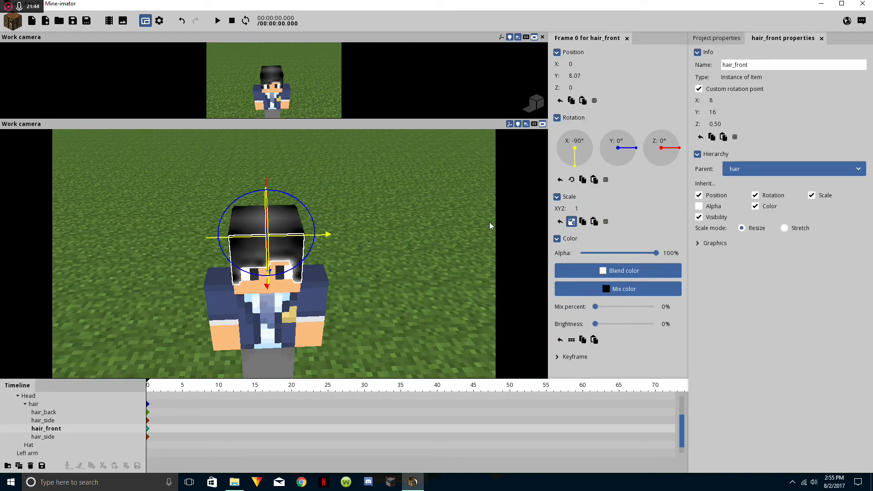
left_click_drag(375, 289, 318, 269)
scroll(371, 292, "up", 3)
left_click(371, 293)
- Make hair_back inherit the color of its parent
left_click_drag(291, 298, 387, 333)
left_click(388, 333)
left_click_drag(150, 341, 200, 362)
left_click(200, 362)
left_click(775, 162)
- Set the mix percent of the parent hair item to 50% with the black mix color
left_click_drag(471, 191, 412, 216)
left_click(443, 222)
scroll(446, 226, "down", 3)
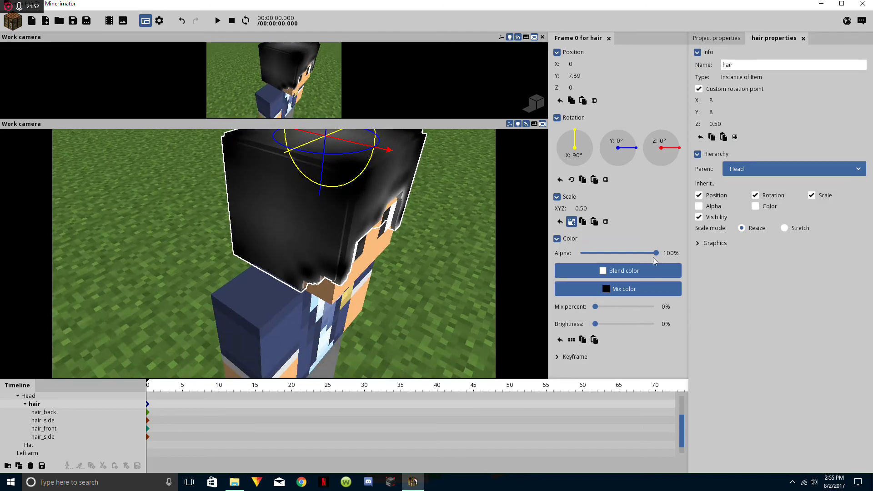
left_click(664, 306)
type("50")
- Clear the selection and examine the darkened hair on the whole character from the front and close up
left_click(447, 287)
left_click_drag(448, 287, 379, 248)
scroll(448, 286, "down", 2)
left_click_drag(447, 267, 473, 273)
scroll(473, 260, "down", 3)
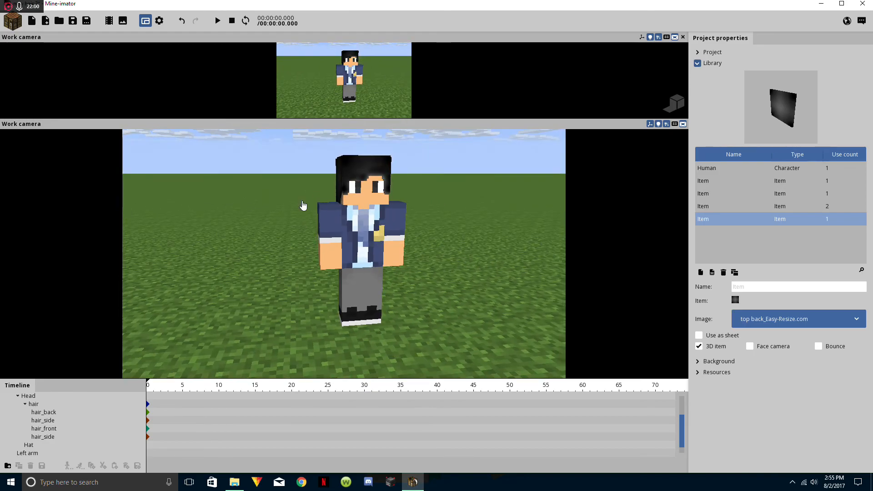
scroll(302, 205, "up", 6)
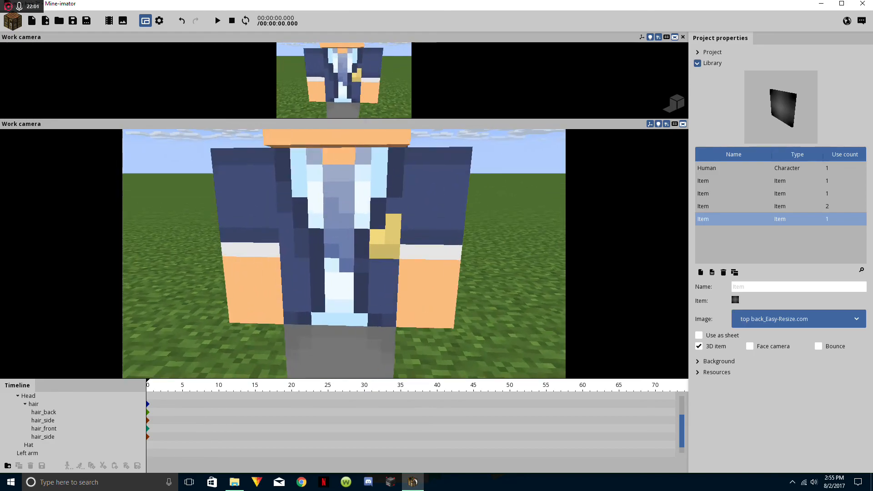
right_click_drag(378, 216, 378, 198)
left_click_drag(378, 216, 357, 230)
scroll(357, 230, "down", 1)
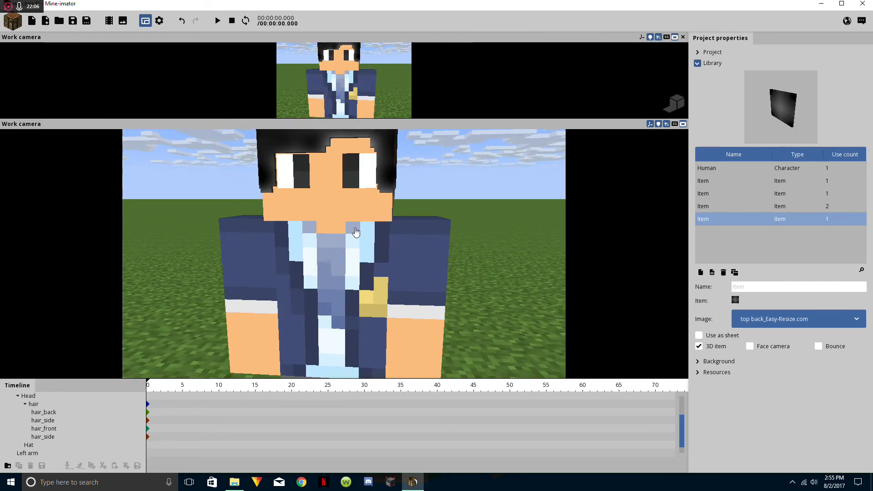
right_click_drag(351, 317, 369, 282)
left_click_drag(370, 283, 380, 282)
scroll(380, 281, "up", 3)
right_click_drag(379, 281, 379, 290)
scroll(379, 279, "down", 5)
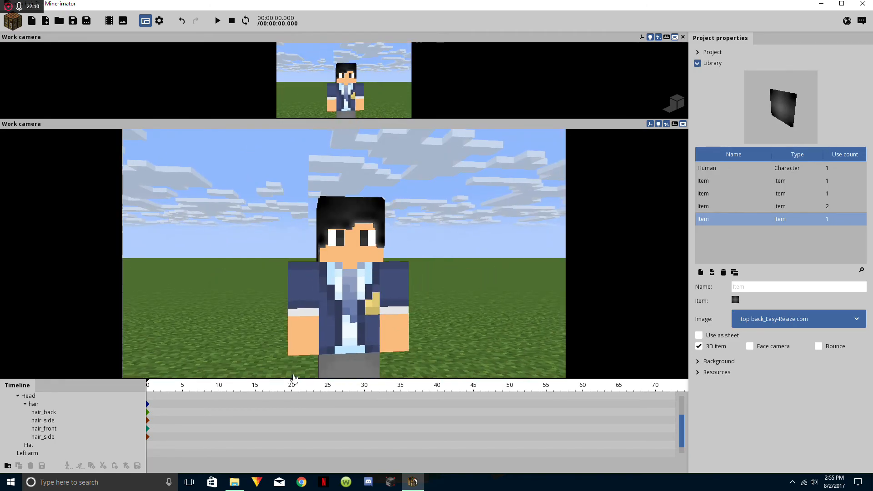
- Switch to the Downloads folder and open top back_Easy-Resize.com for editing in Paint at 50% zoom
left_click(234, 482)
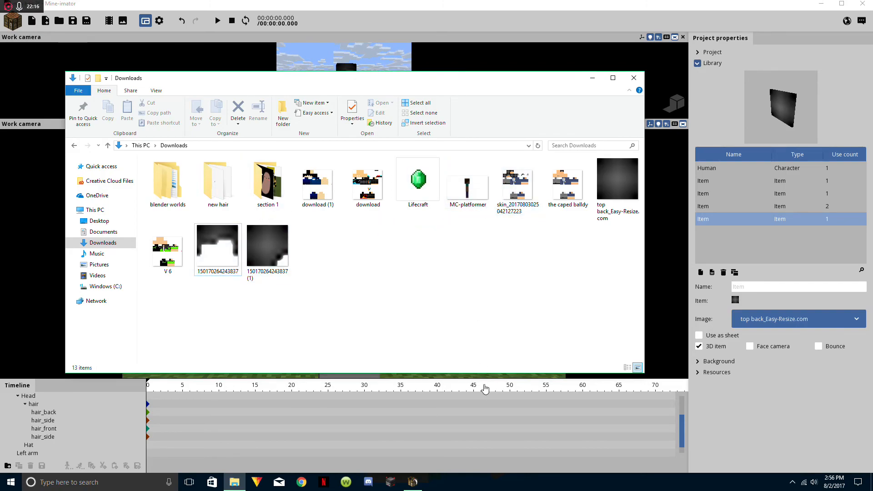
right_click(605, 196)
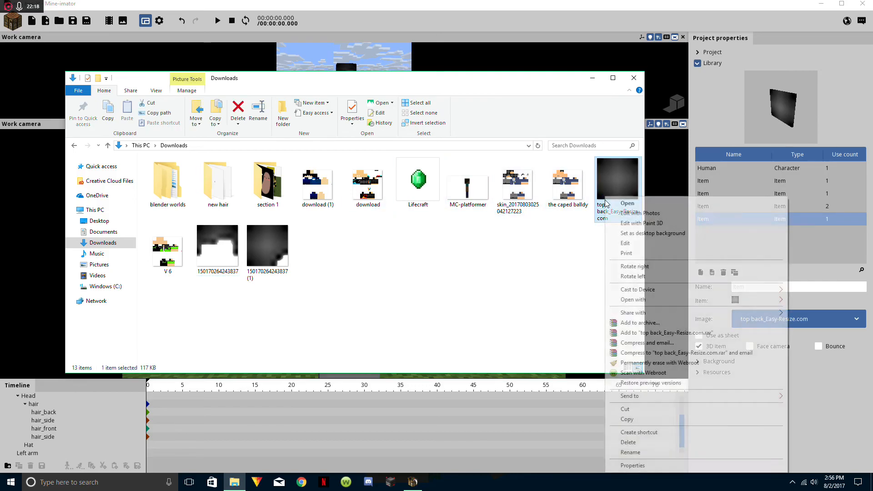
left_click(644, 242)
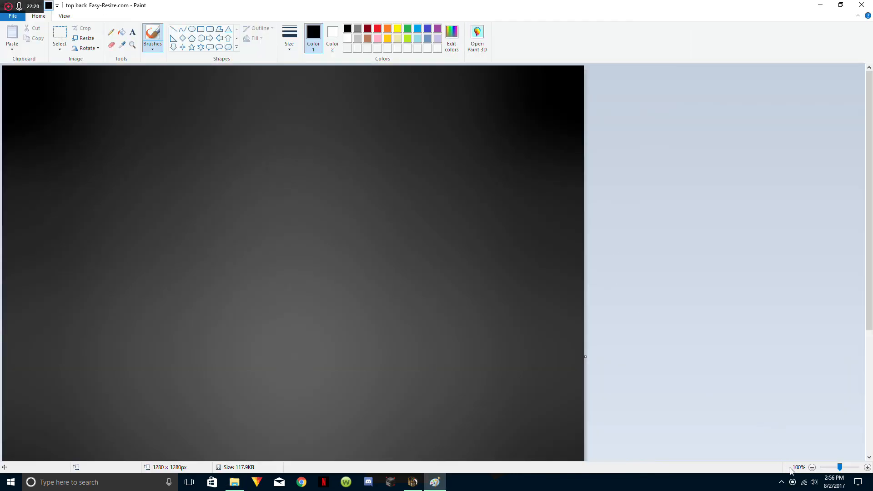
left_click(811, 467)
- Delete a tall rectangular area from the middle of the hair texture
left_click(60, 34)
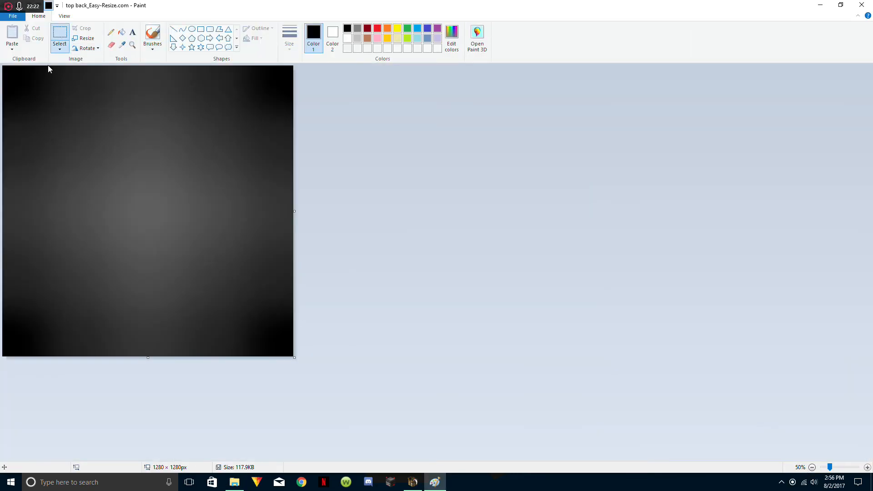
right_click(183, 304)
left_click(222, 372)
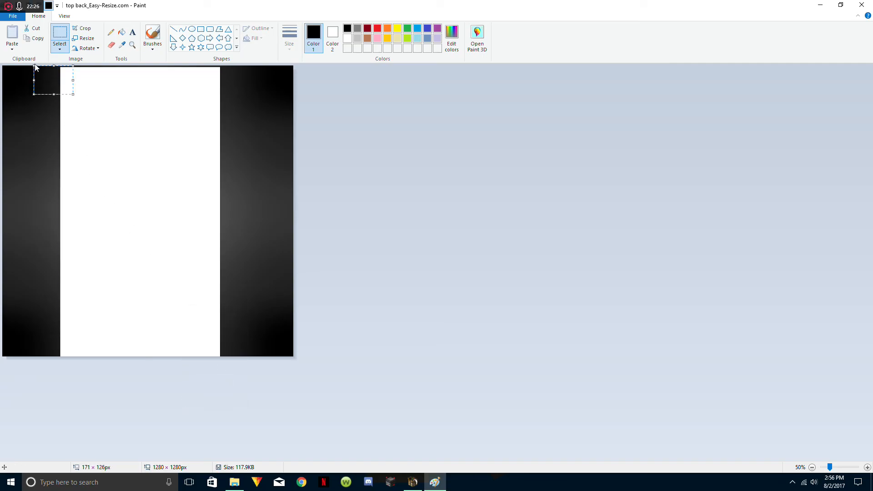
- Delete blocks of about 171 × 126 px and 147 × 129 px to step the upper end of the left hair strip
right_click(48, 78)
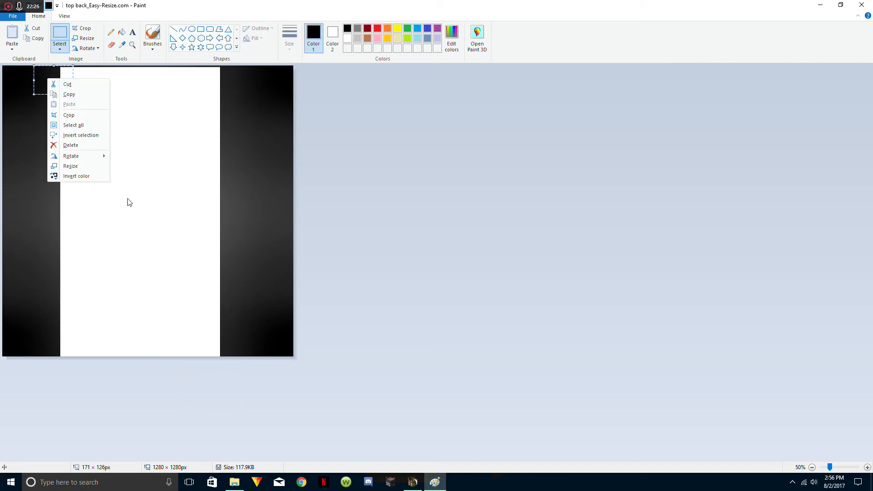
left_click(78, 146)
left_click_drag(54, 116, 49, 118)
right_click(57, 111)
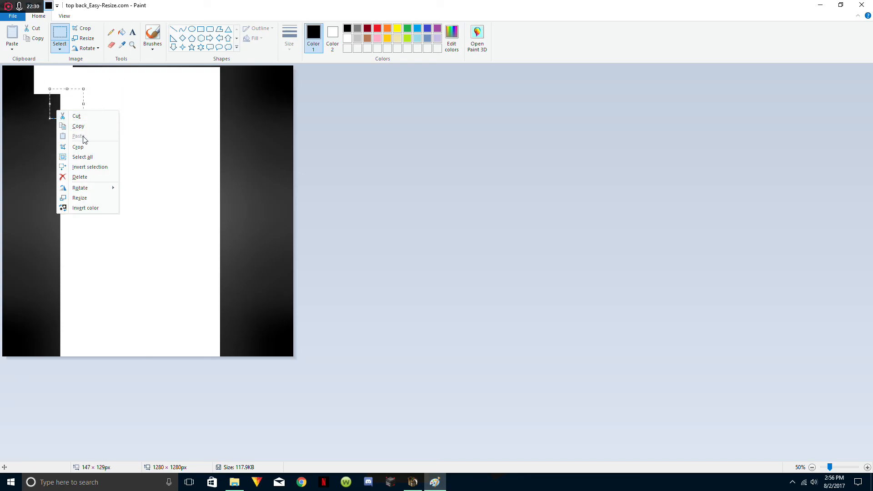
left_click(80, 176)
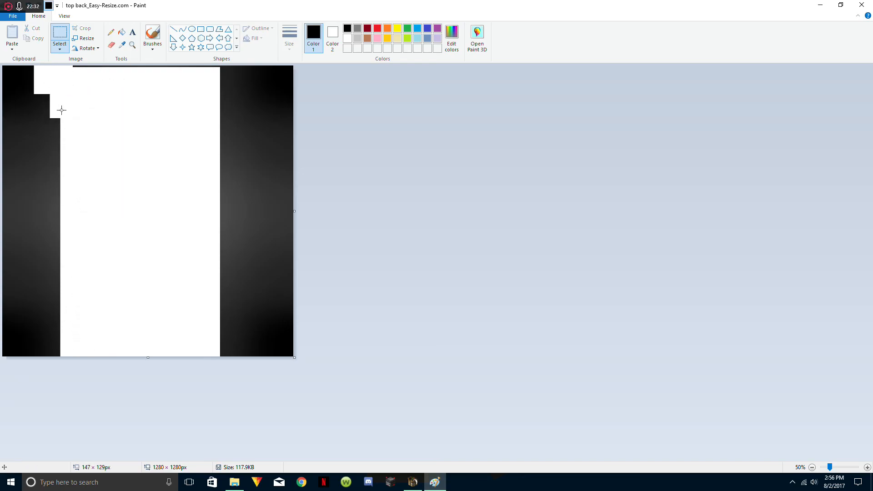
- Delete blocks of about 169 × 143 px and 59 × 75 px to step the lower end of the left hair strip
left_click_drag(39, 323, 64, 354)
right_click(64, 354)
left_click(87, 418)
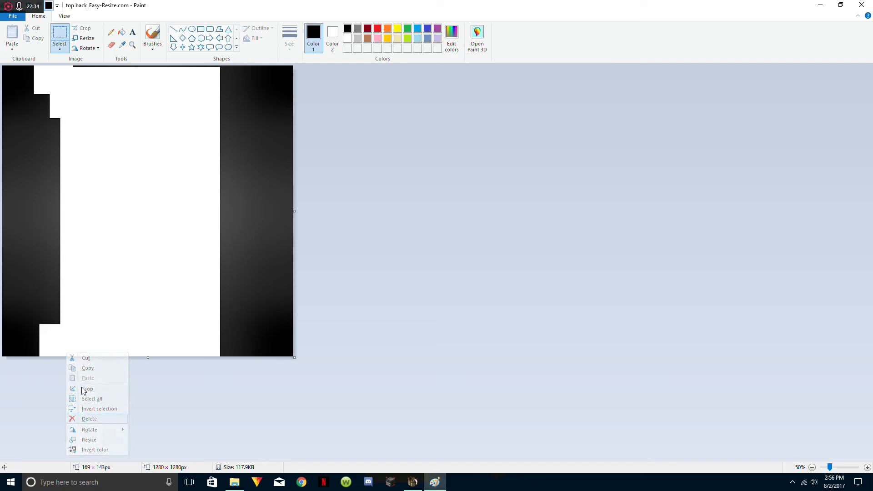
left_click_drag(65, 314, 52, 331)
right_click(58, 327)
left_click(94, 393)
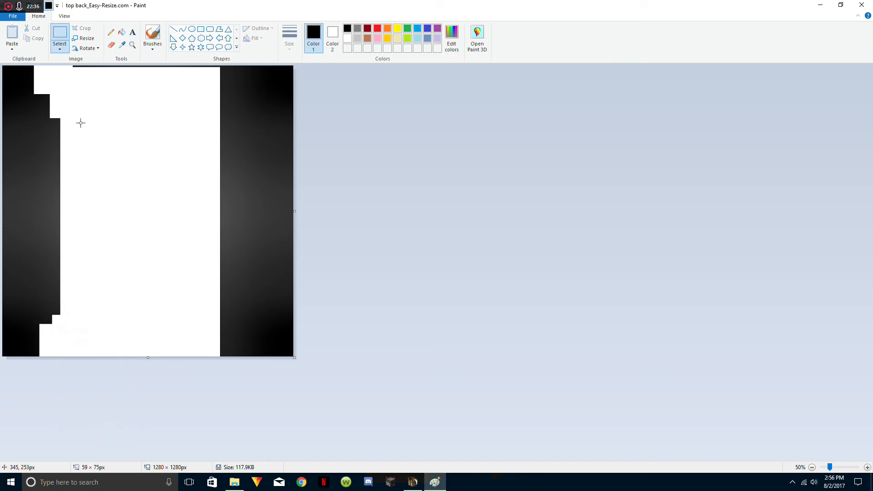
- Close the texture without saving its changes, close the Downloads window and return to Mine-imator
left_click(861, 5)
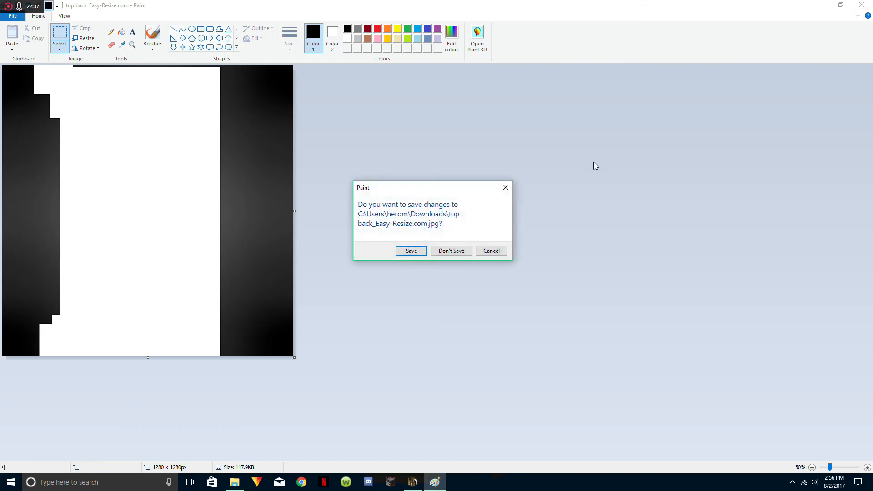
left_click(449, 254)
left_click(633, 80)
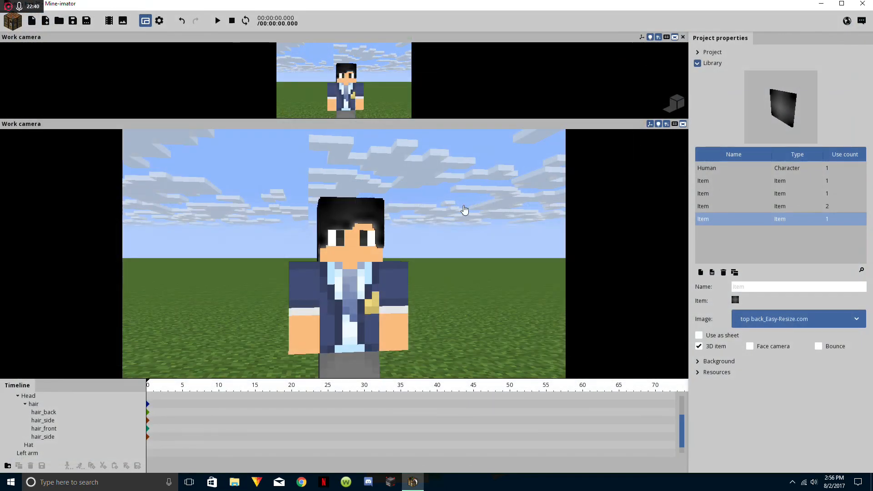
- Examine the side of the character's head up close, including the stepped edge of the side hair
left_click_drag(464, 208, 448, 246)
scroll(448, 197, "up", 2)
left_click_drag(448, 197, 359, 193)
scroll(541, 181, "up", 2)
left_click(357, 192)
left_click_drag(329, 222, 326, 284)
scroll(336, 241, "up", 2)
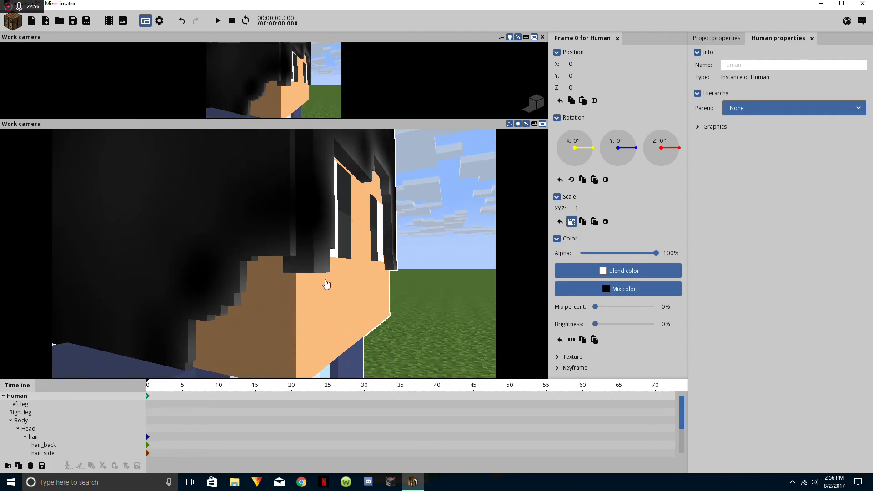
- Collapse the hair item's children in the timeline and clear the selection
left_click(260, 261)
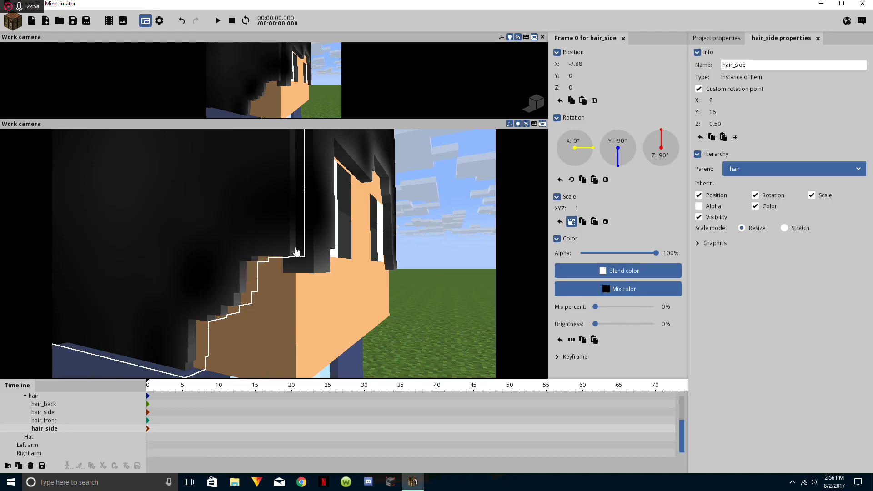
left_click(26, 396)
left_click_drag(455, 264, 422, 288)
left_click(421, 288)
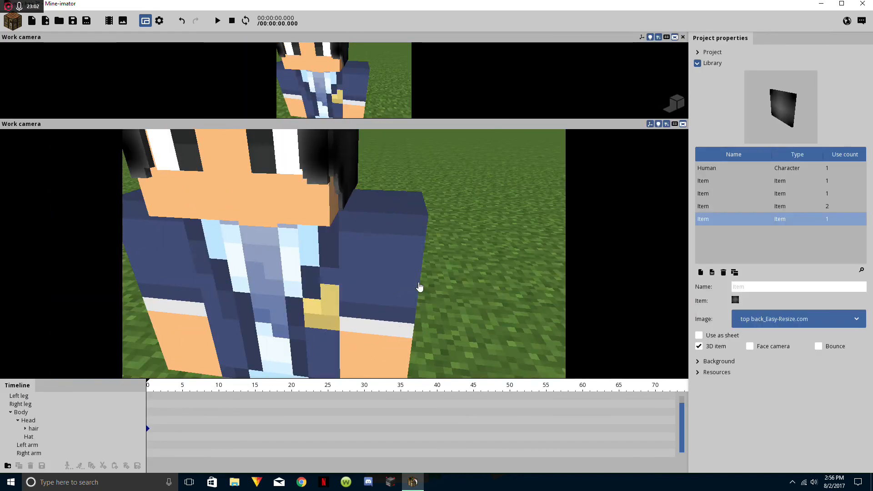
- Examine the collapsed hair item as one selected object, then deselect it and view the finished character
right_click_drag(421, 288, 413, 273)
left_click_drag(413, 272, 398, 259)
left_click(296, 177)
left_click(296, 177)
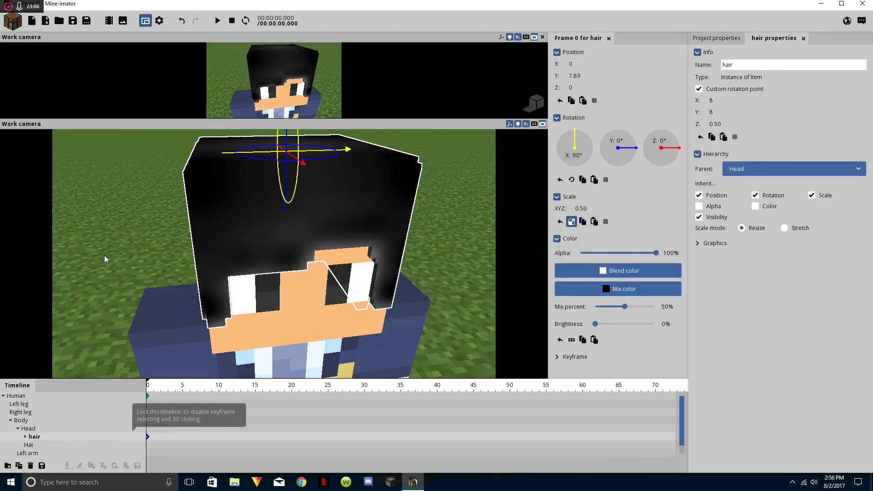
left_click(116, 290)
left_click_drag(234, 320, 253, 321)
scroll(251, 320, "down", 3)
scroll(252, 320, "up", 3)
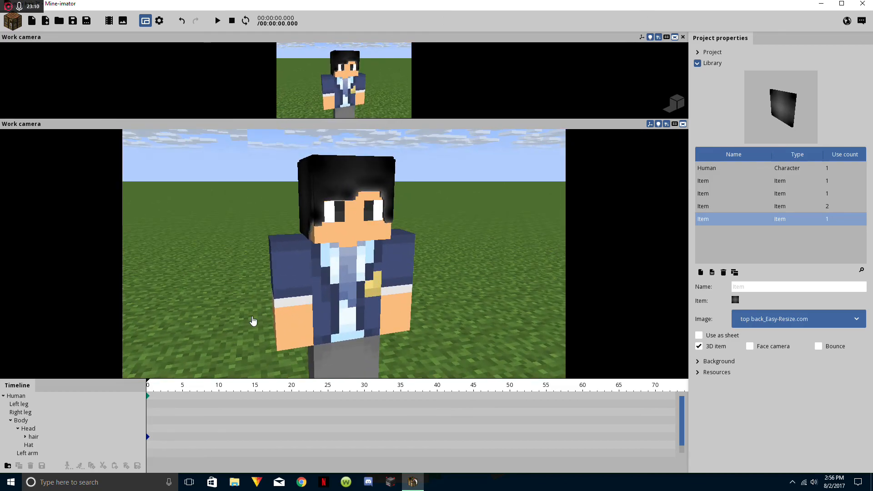